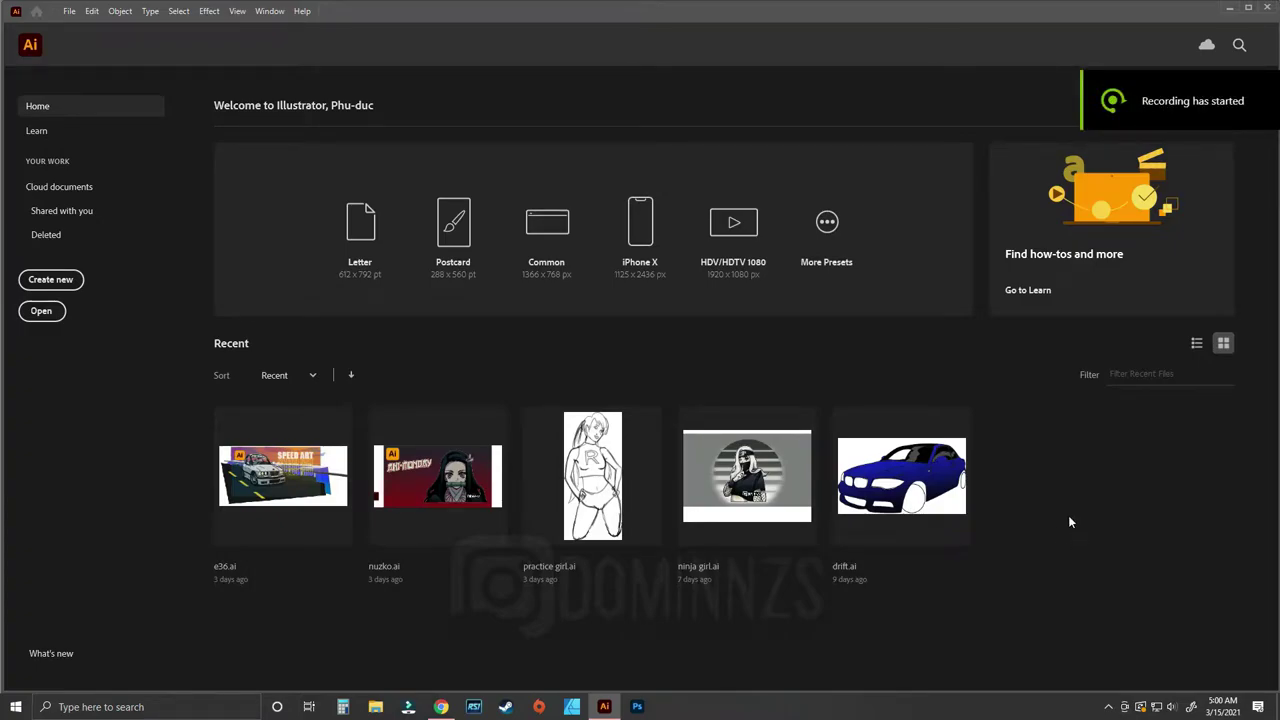
# Step: Create a new 1920×1080 px document named 'practice head'
pyautogui.click(50, 279)
pyautogui.write('prac')
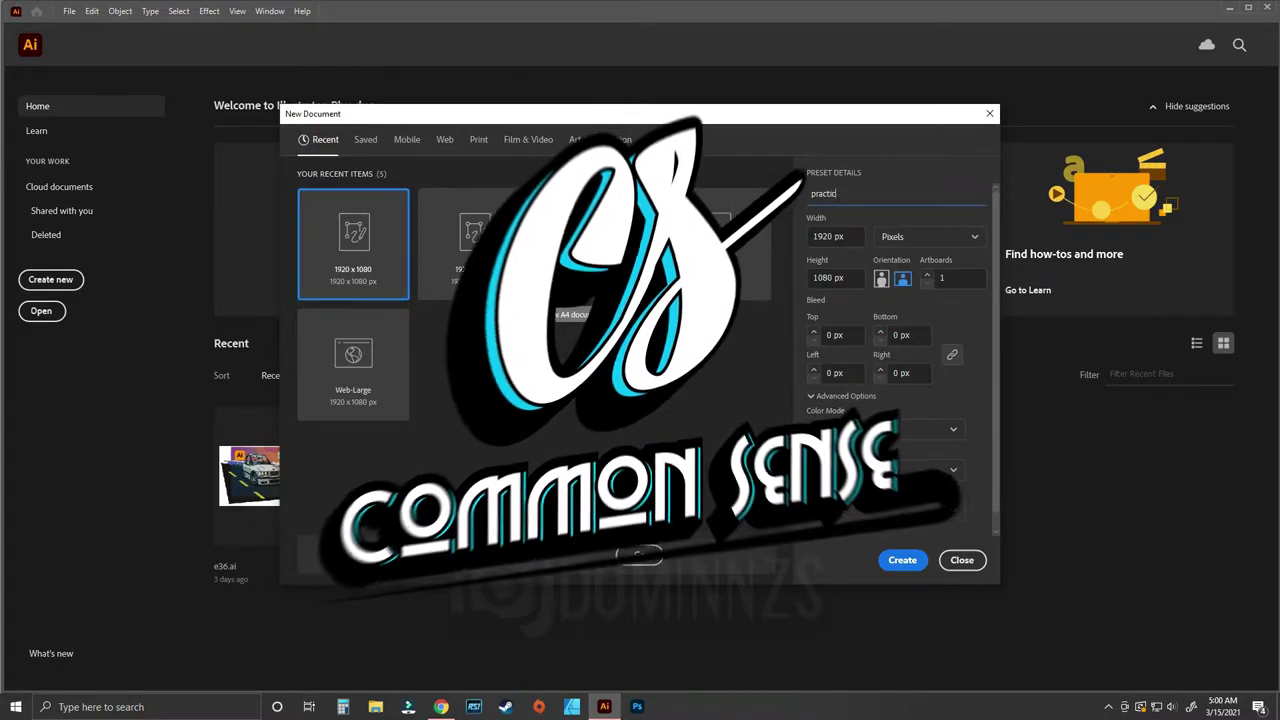
pyautogui.write('tice head')
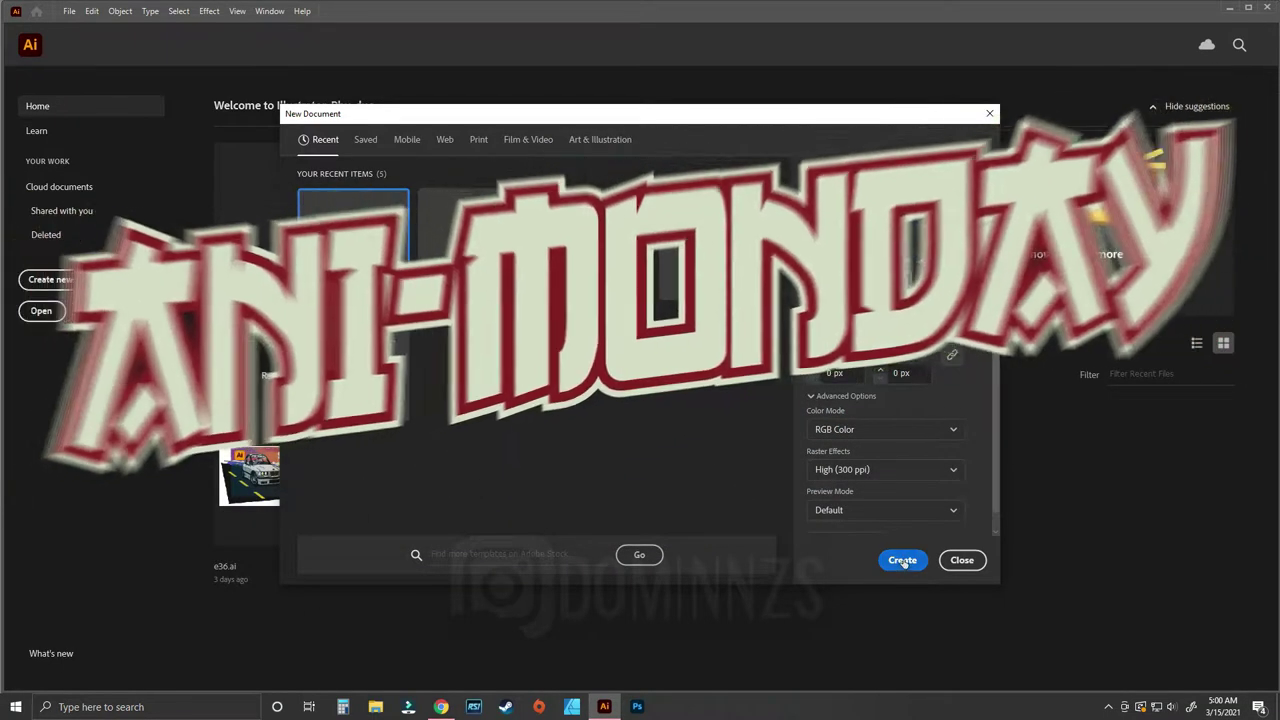
pyautogui.click(903, 561)
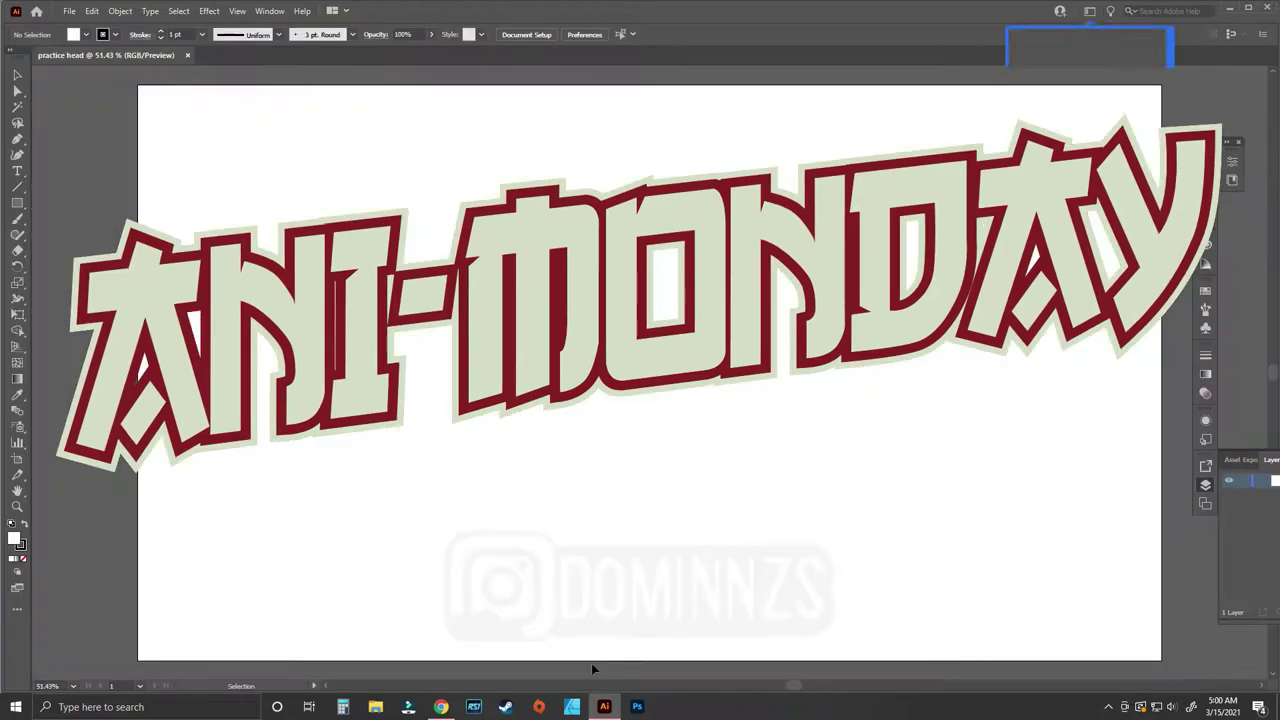
# Step: Handwrite a test title, then create a 3 pt calligraphic brush with Pressure size variation
pyautogui.click(1205, 484)
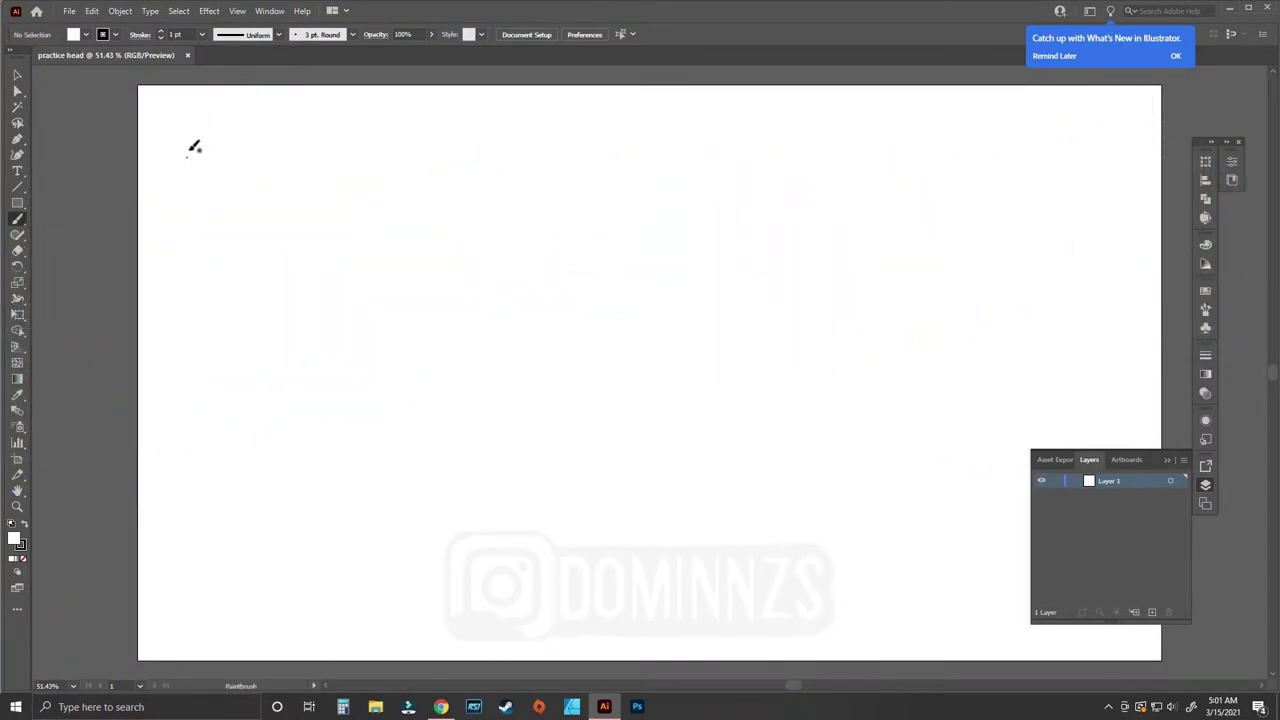
pyautogui.moveTo(190, 152); pyautogui.dragTo(203, 165)
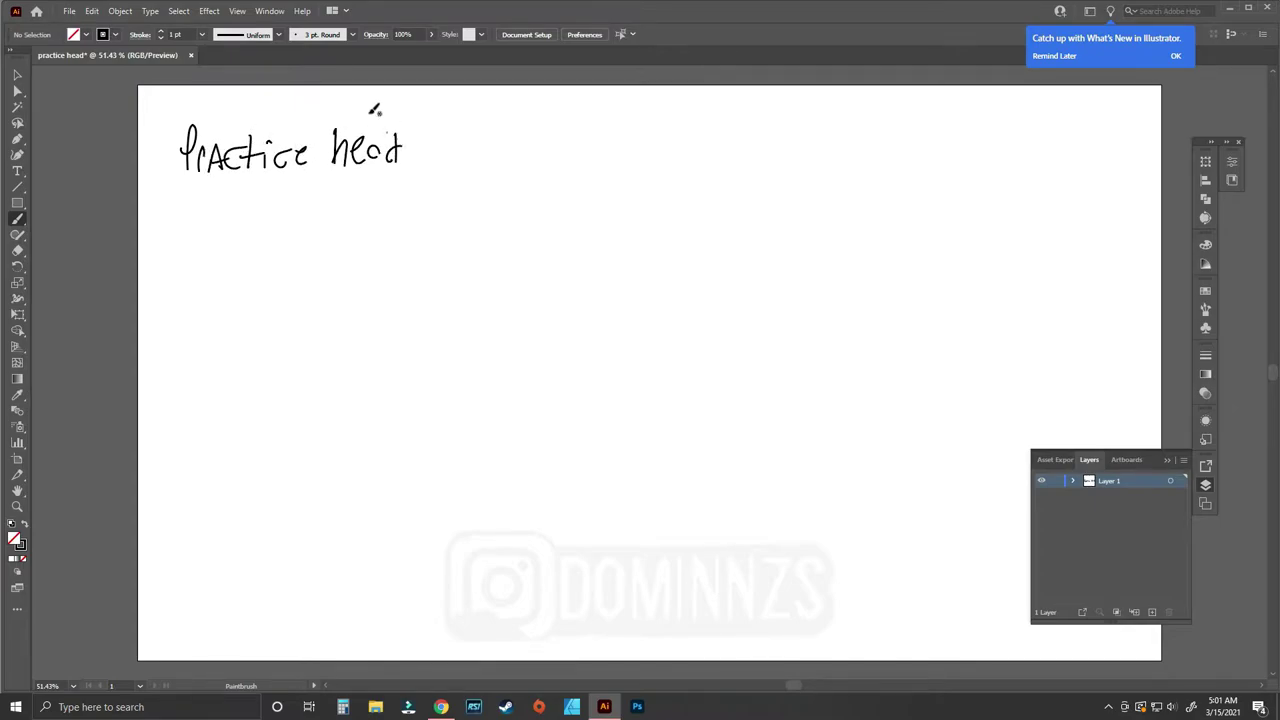
pyautogui.click(352, 34)
pyautogui.click(330, 132)
pyautogui.click(605, 448)
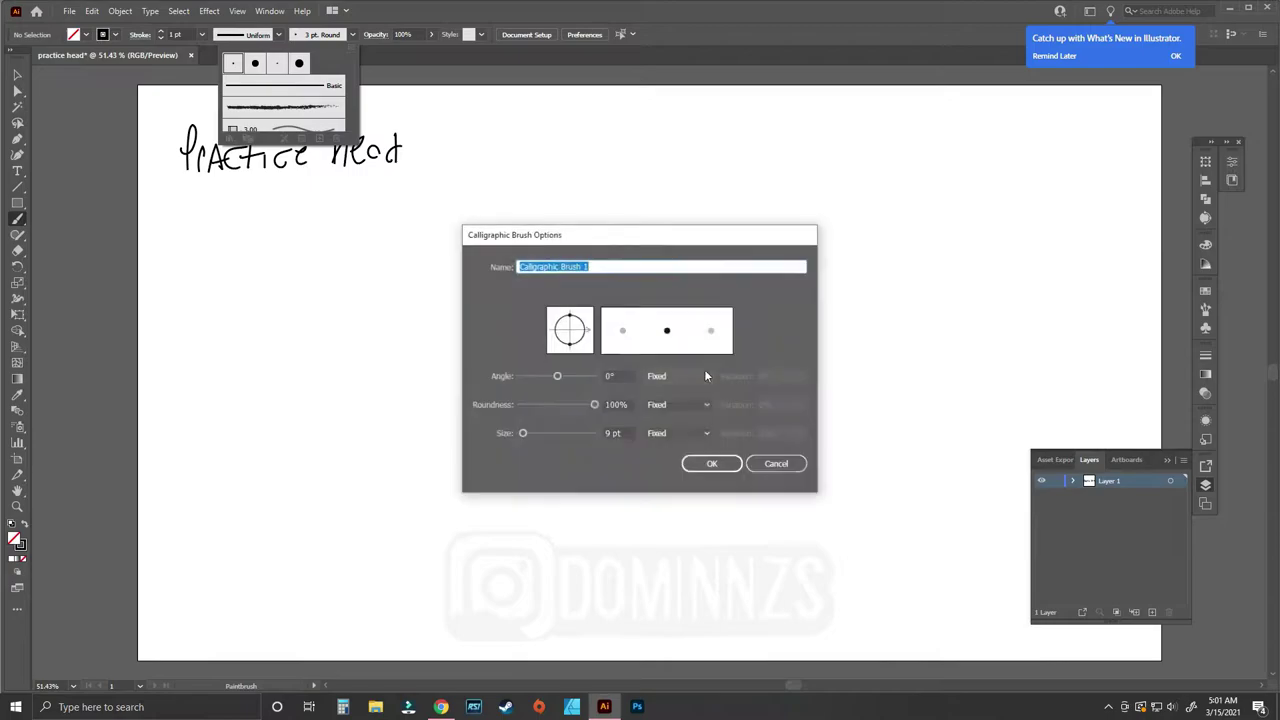
pyautogui.doubleClick(612, 433)
pyautogui.write('3')
pyautogui.press('Tab')
pyautogui.click(680, 433)
pyautogui.click(712, 458)
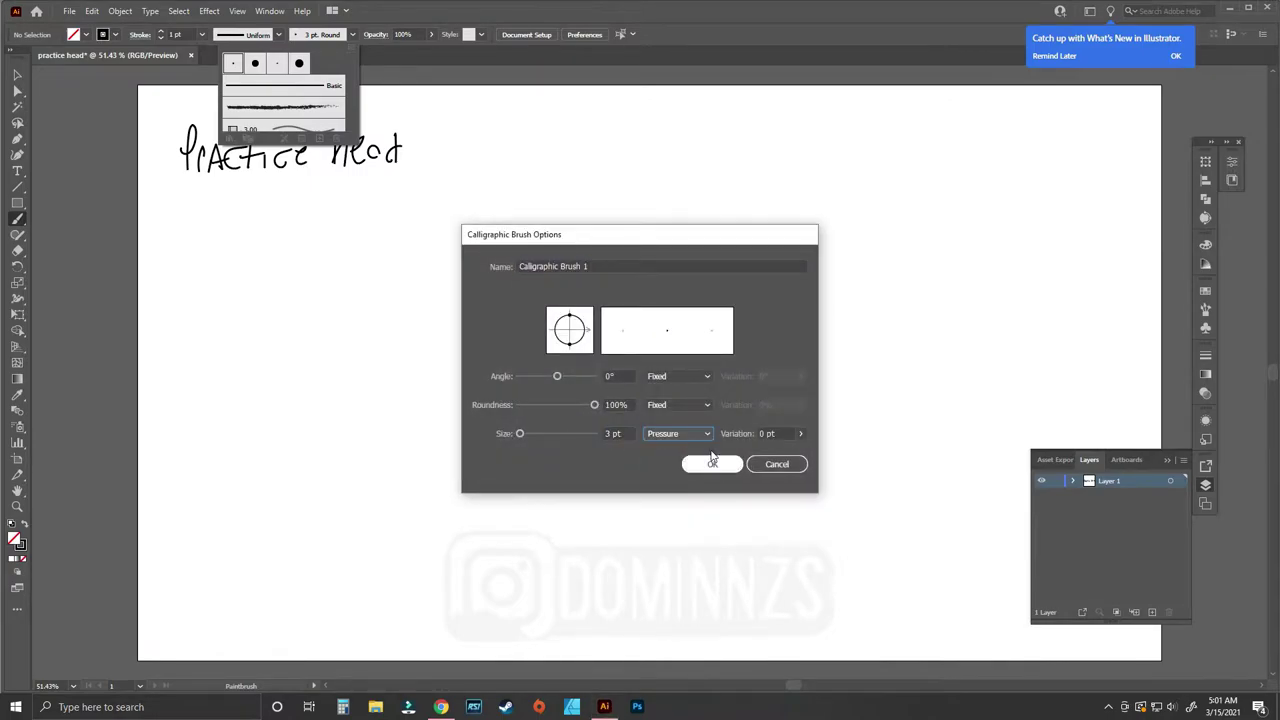
pyautogui.click(712, 464)
# Step: Test the new brush, delete the title and test stroke, and zoom to 100%
pyautogui.moveTo(488, 393); pyautogui.dragTo(660, 458)
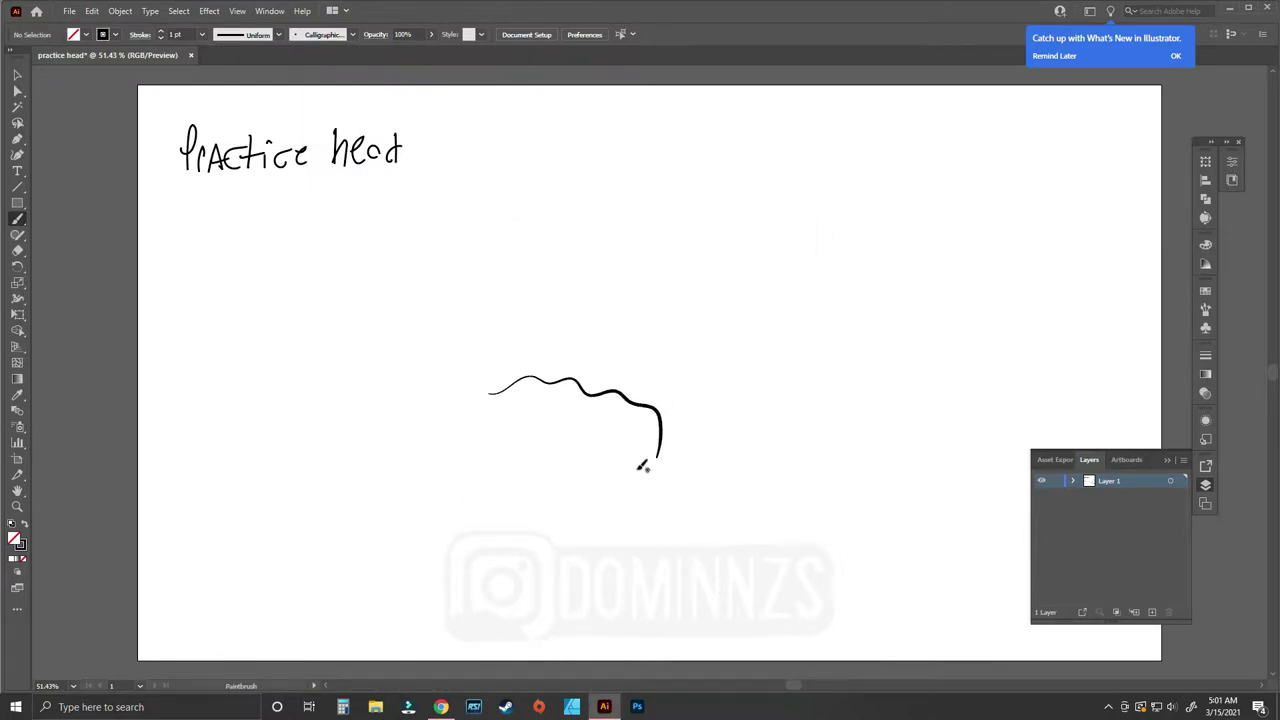
pyautogui.press('v')
pyautogui.moveTo(166, 229); pyautogui.dragTo(300, 160)
pyautogui.press('Delete')
pyautogui.moveTo(486, 451); pyautogui.dragTo(663, 534)
pyautogui.press('Delete')
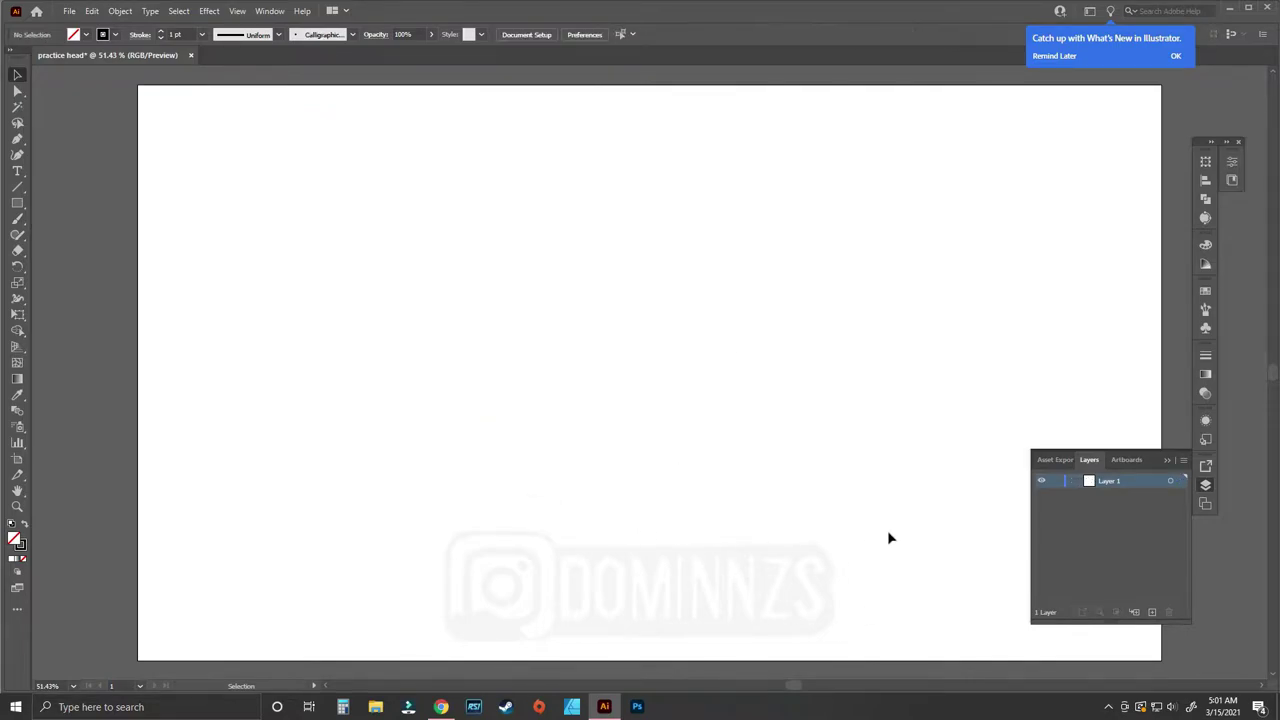
pyautogui.press('b')
pyautogui.hotkey('ctrl', '1')
# Step: Set the sketch stroke to blue at 32% opacity, undoing a trial stroke
pyautogui.press('f')
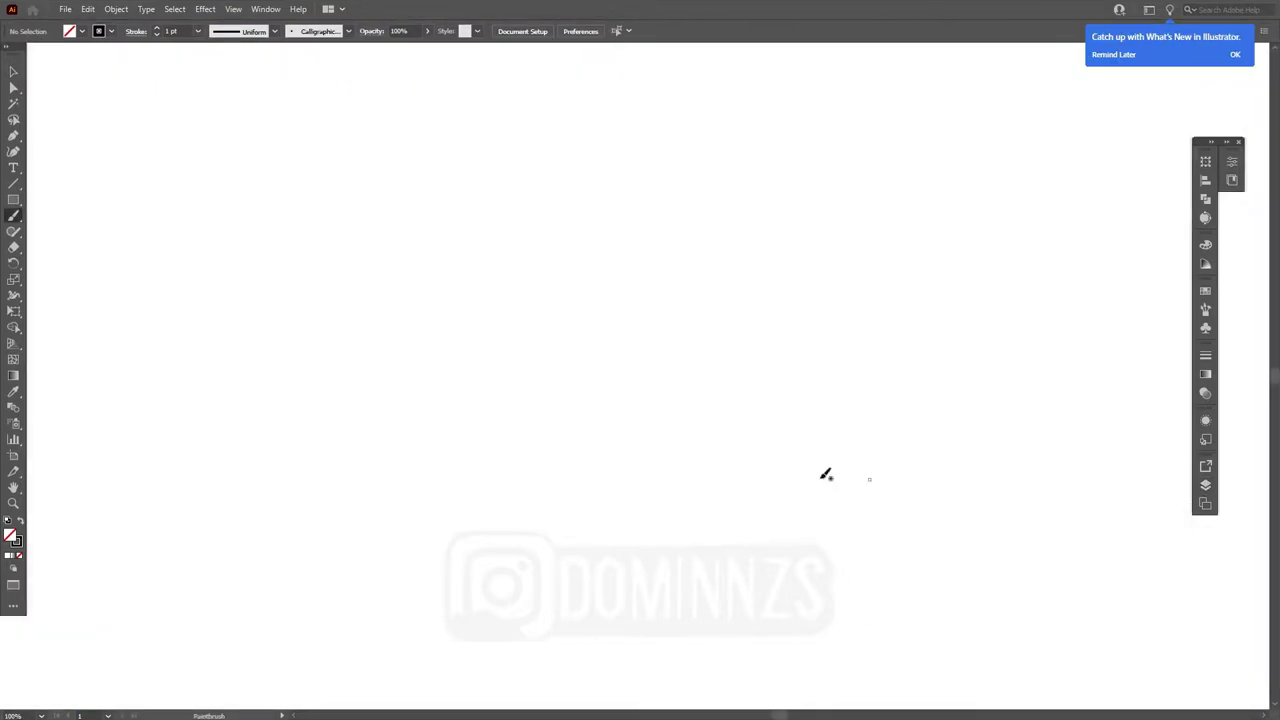
pyautogui.click(427, 31)
pyautogui.moveTo(430, 47); pyautogui.dragTo(392, 47)
pyautogui.click(110, 31)
pyautogui.click(100, 55)
pyautogui.moveTo(194, 97); pyautogui.dragTo(460, 178)
pyautogui.hotkey('ctrl', 'z')
# Step: Handwrite the note 'Simple' at the top left
pyautogui.moveTo(122, 94); pyautogui.dragTo(94, 122)
pyautogui.moveTo(140, 95); pyautogui.dragTo(180, 125)
pyautogui.moveTo(240, 82); pyautogui.dragTo(305, 112)
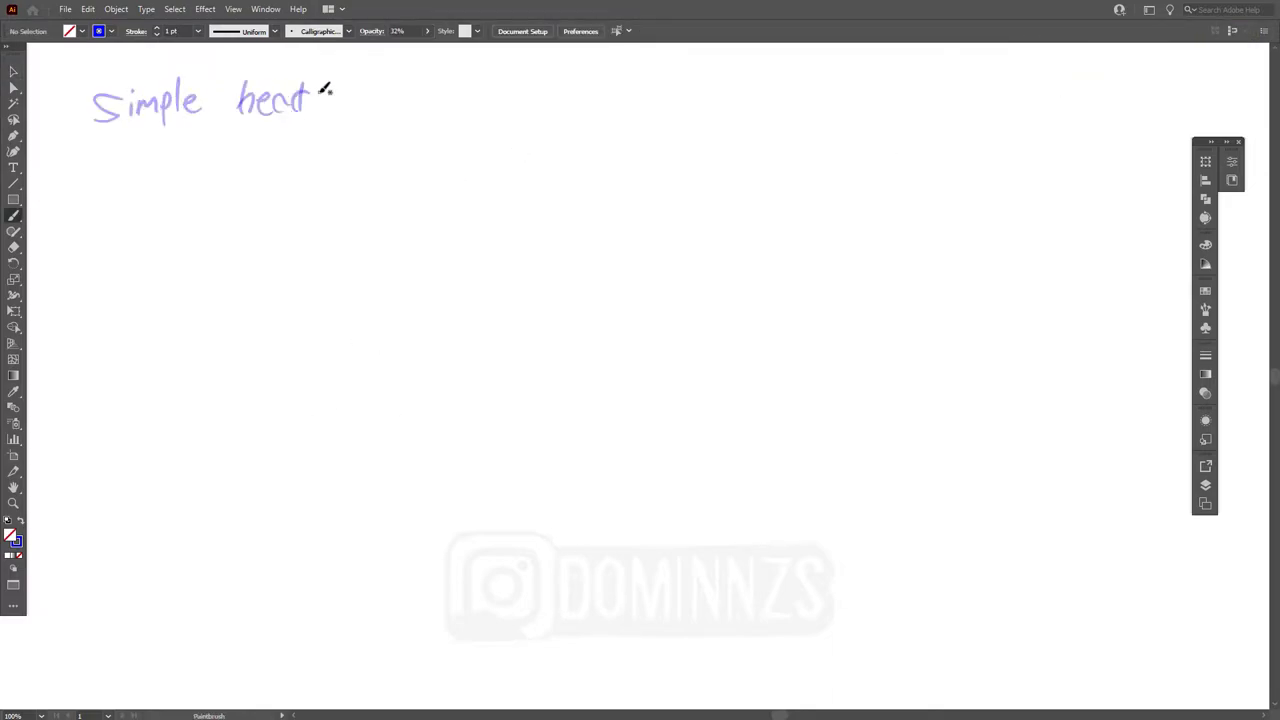
pyautogui.click(319, 91)
pyautogui.press('f')
# Step: Sketch the head oval, face centre line, horizontal guides, neck and shoulders
pyautogui.moveTo(829, 172); pyautogui.dragTo(800, 343)
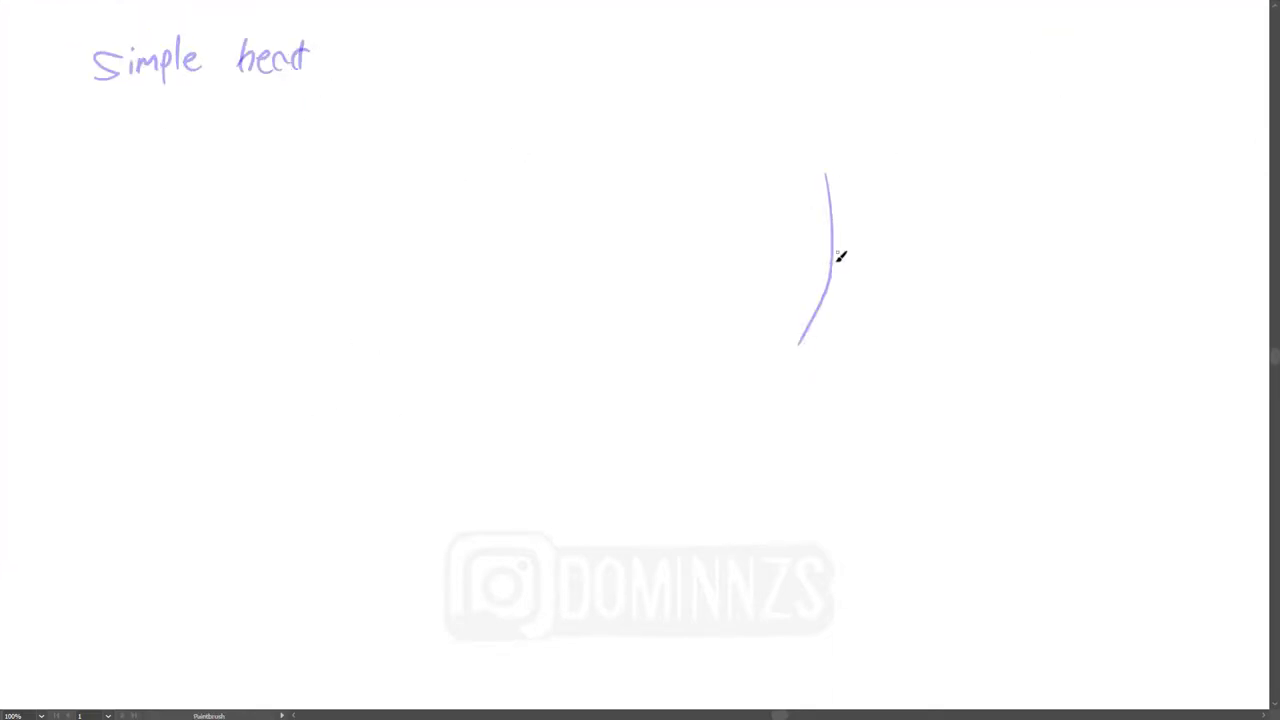
pyautogui.moveTo(829, 257); pyautogui.dragTo(705, 420)
pyautogui.moveTo(500, 100); pyautogui.dragTo(700, 415)
pyautogui.moveTo(500, 240); pyautogui.dragTo(826, 236)
pyautogui.moveTo(492, 180); pyautogui.dragTo(756, 40)
pyautogui.moveTo(620, 8); pyautogui.dragTo(706, 455)
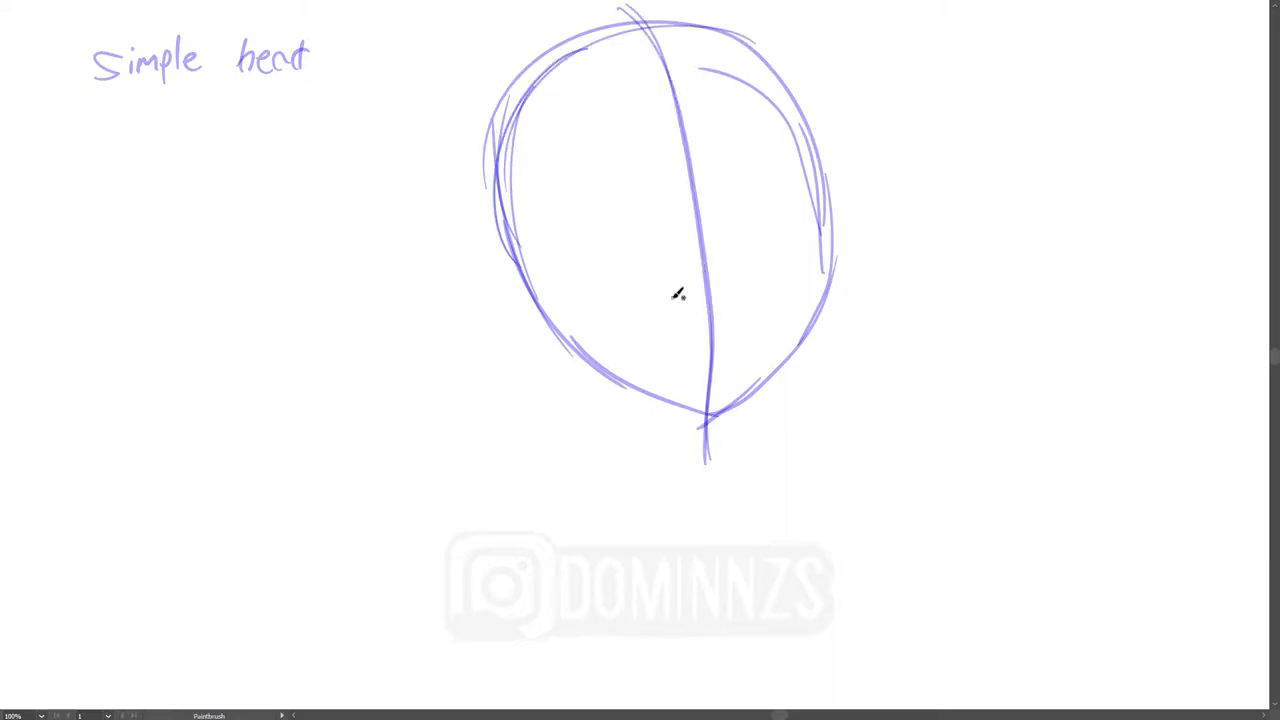
pyautogui.moveTo(523, 340); pyautogui.dragTo(875, 343)
pyautogui.moveTo(483, 301); pyautogui.dragTo(926, 299)
pyautogui.moveTo(455, 258); pyautogui.dragTo(958, 260)
pyautogui.moveTo(617, 378); pyautogui.dragTo(483, 490)
pyautogui.moveTo(741, 388); pyautogui.dragTo(944, 510)
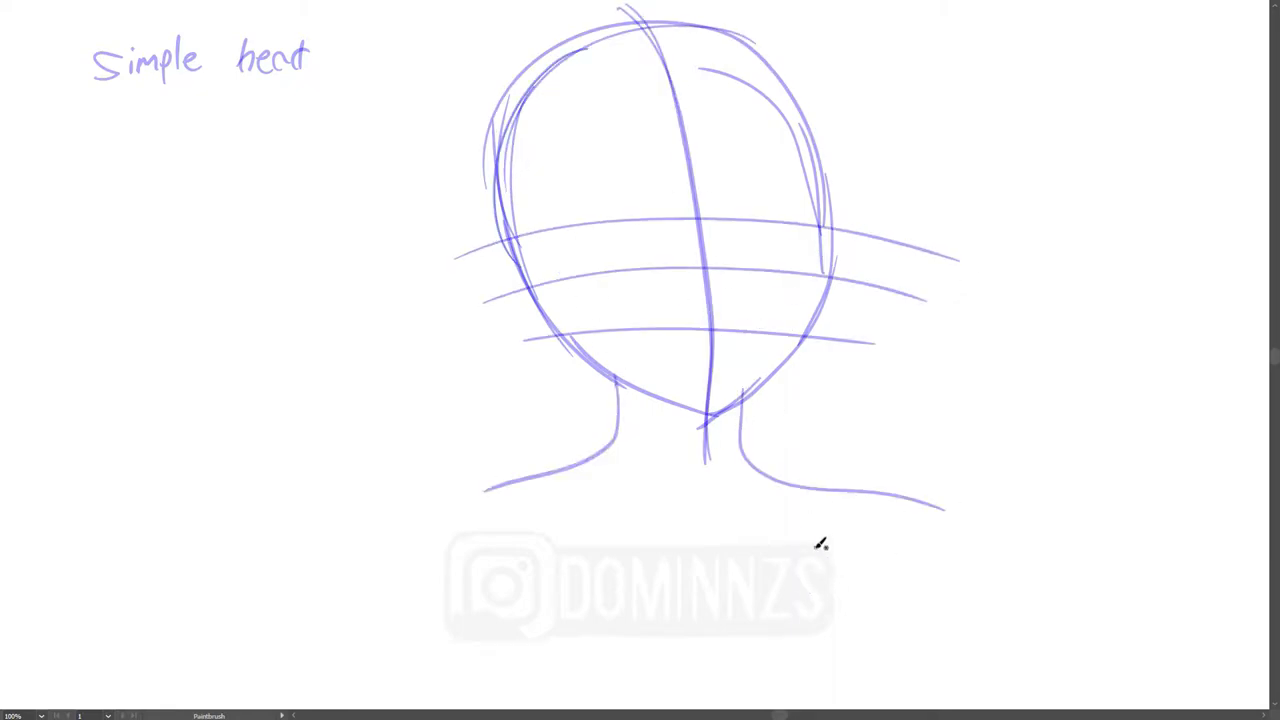
pyautogui.moveTo(1087, 349); pyautogui.dragTo(1099, 383)
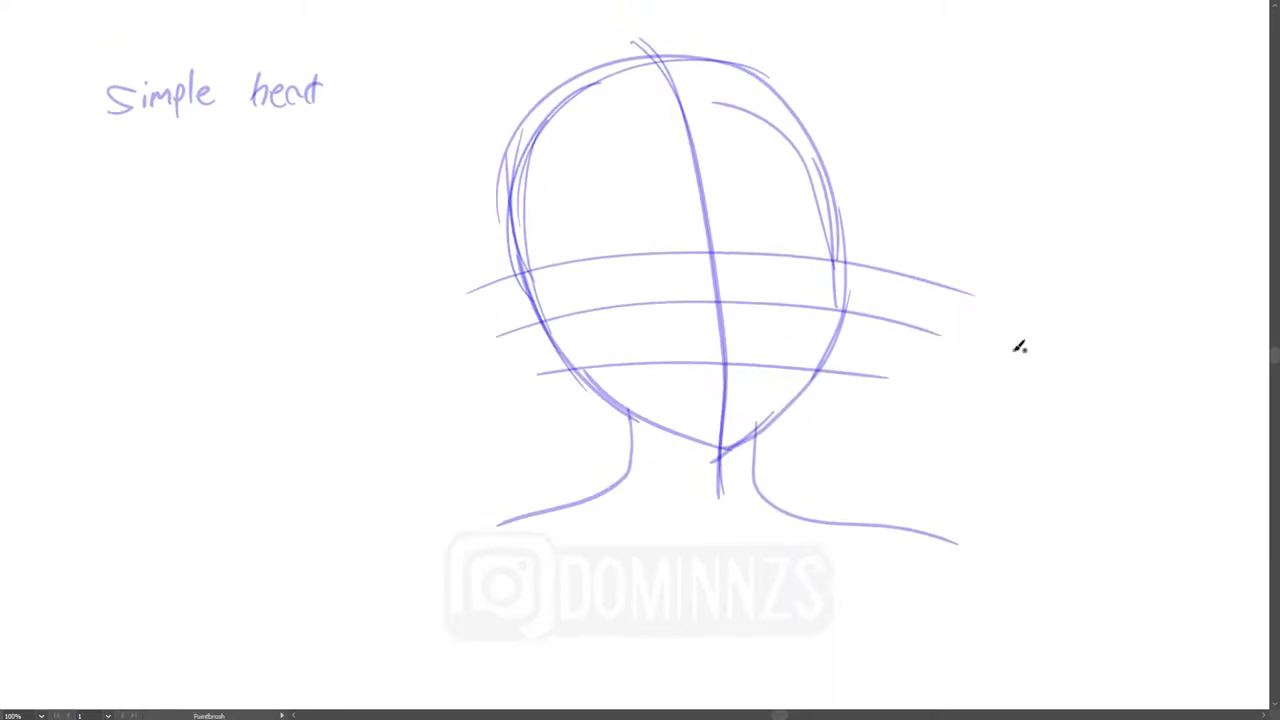
# Step: Sketch both eyes with eyelids and a small mouth, then delete the face guides
pyautogui.moveTo(640, 235); pyautogui.dragTo(612, 300)
pyautogui.moveTo(800, 245); pyautogui.dragTo(770, 298)
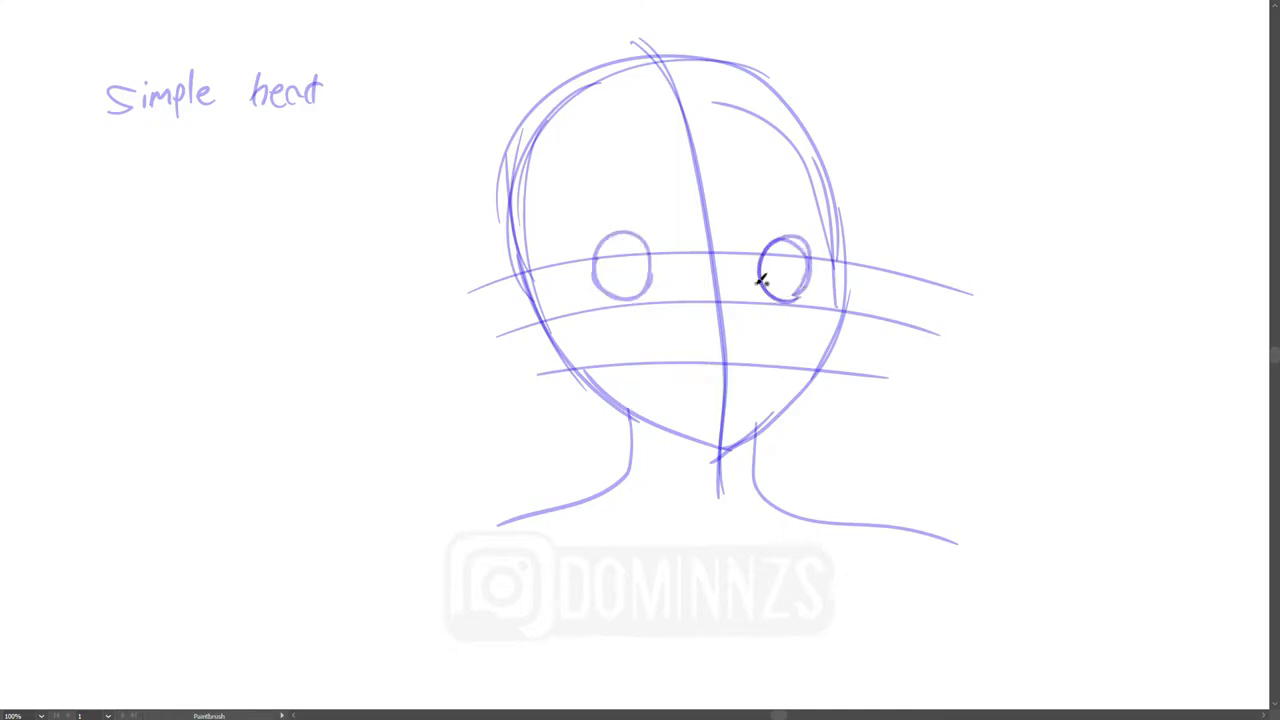
pyautogui.moveTo(600, 300)
pyautogui.mouseDown()
pyautogui.moveTo(586, 237)
pyautogui.moveTo(655, 240)
pyautogui.mouseUp()
pyautogui.moveTo(763, 238)
pyautogui.mouseDown()
pyautogui.moveTo(817, 240)
pyautogui.moveTo(826, 290)
pyautogui.mouseUp()
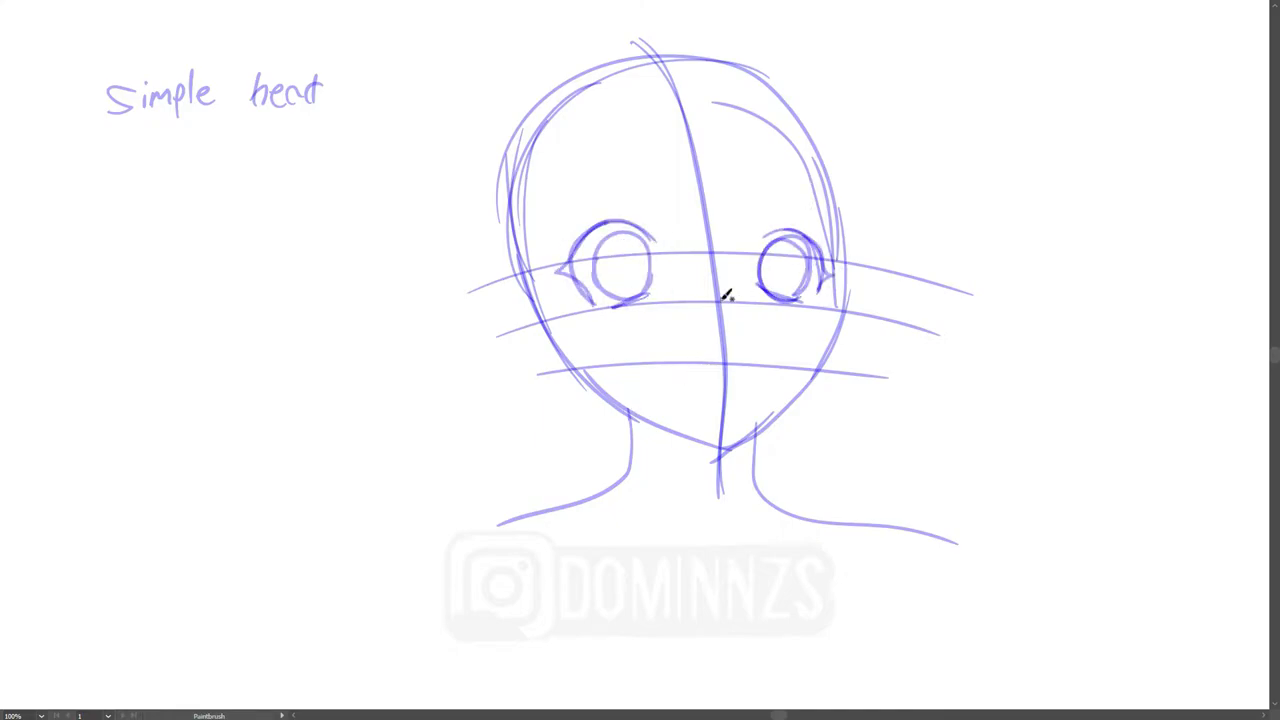
pyautogui.moveTo(679, 381); pyautogui.dragTo(745, 378)
pyautogui.press('Delete')
pyautogui.press('b')
# Step: Handwrite 'Simple' on the left and sketch the V-neck collar with fold lines
pyautogui.moveTo(98, 233); pyautogui.dragTo(66, 275)
pyautogui.moveTo(96, 240); pyautogui.dragTo(192, 262)
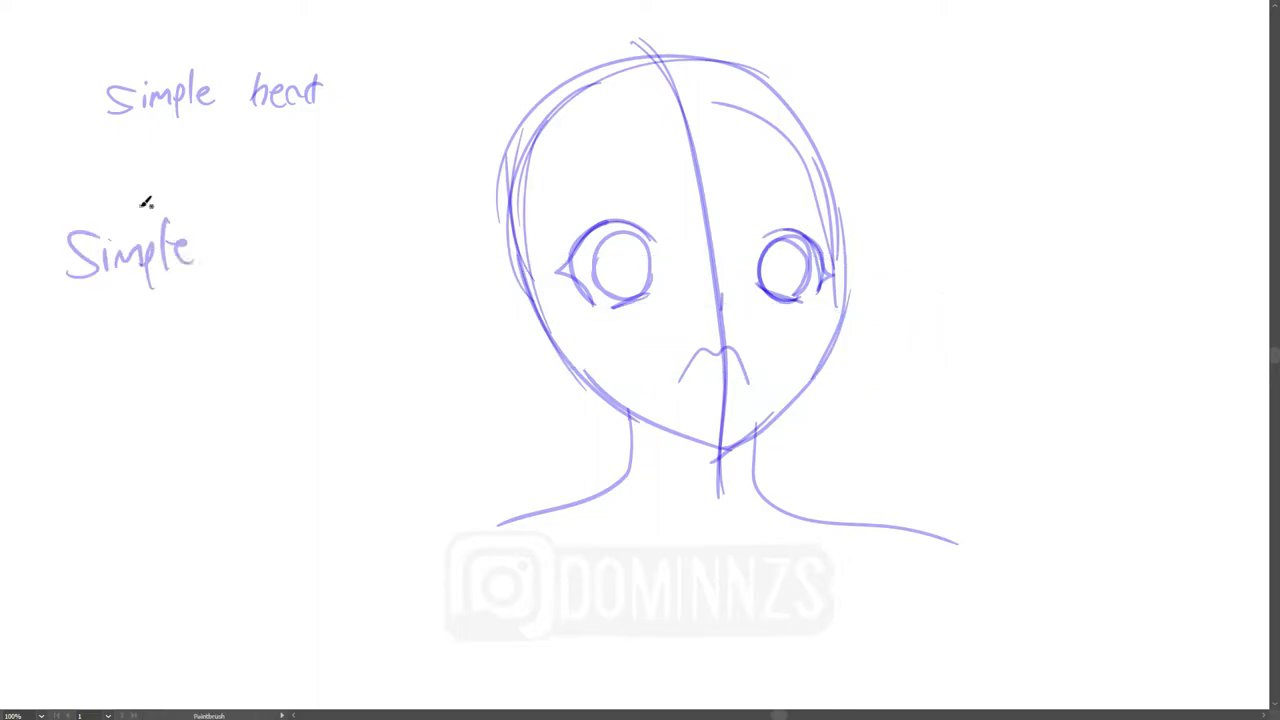
pyautogui.moveTo(752, 490); pyautogui.dragTo(938, 526)
pyautogui.moveTo(792, 482); pyautogui.dragTo(460, 545)
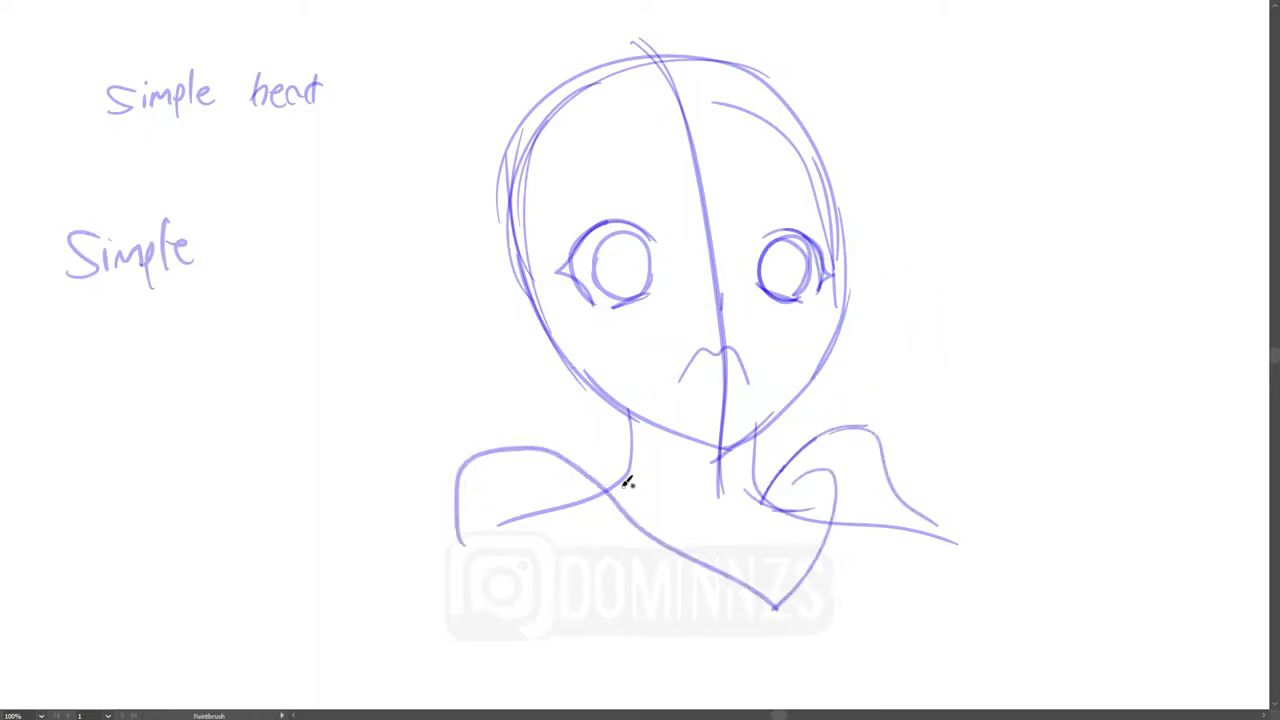
pyautogui.moveTo(789, 500); pyautogui.dragTo(826, 545)
pyautogui.moveTo(840, 445); pyautogui.dragTo(856, 550)
pyautogui.moveTo(862, 452); pyautogui.dragTo(872, 545)
# Step: Delete the vertical centre line and draw both eyebrows
pyautogui.press('v')
pyautogui.click(716, 360)
pyautogui.press('Delete')
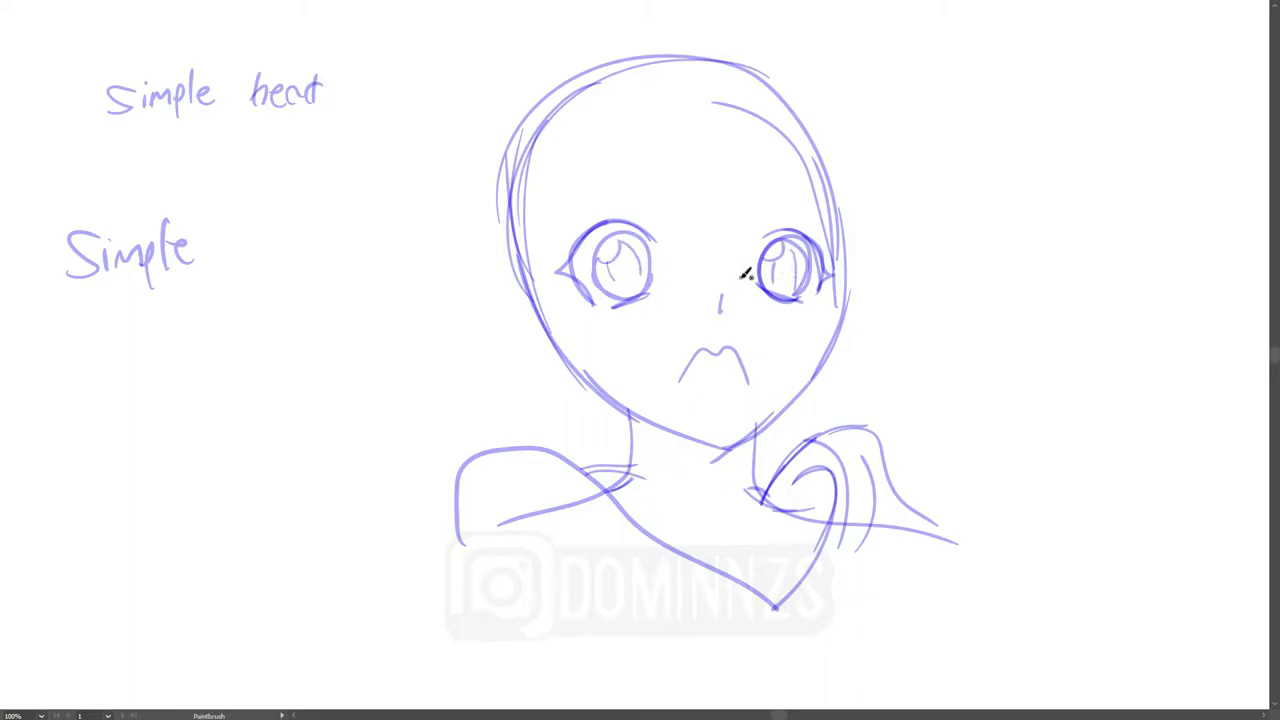
pyautogui.moveTo(600, 205); pyautogui.dragTo(640, 196)
pyautogui.moveTo(770, 195); pyautogui.dragTo(832, 225)
pyautogui.moveTo(606, 214); pyautogui.dragTo(644, 208)
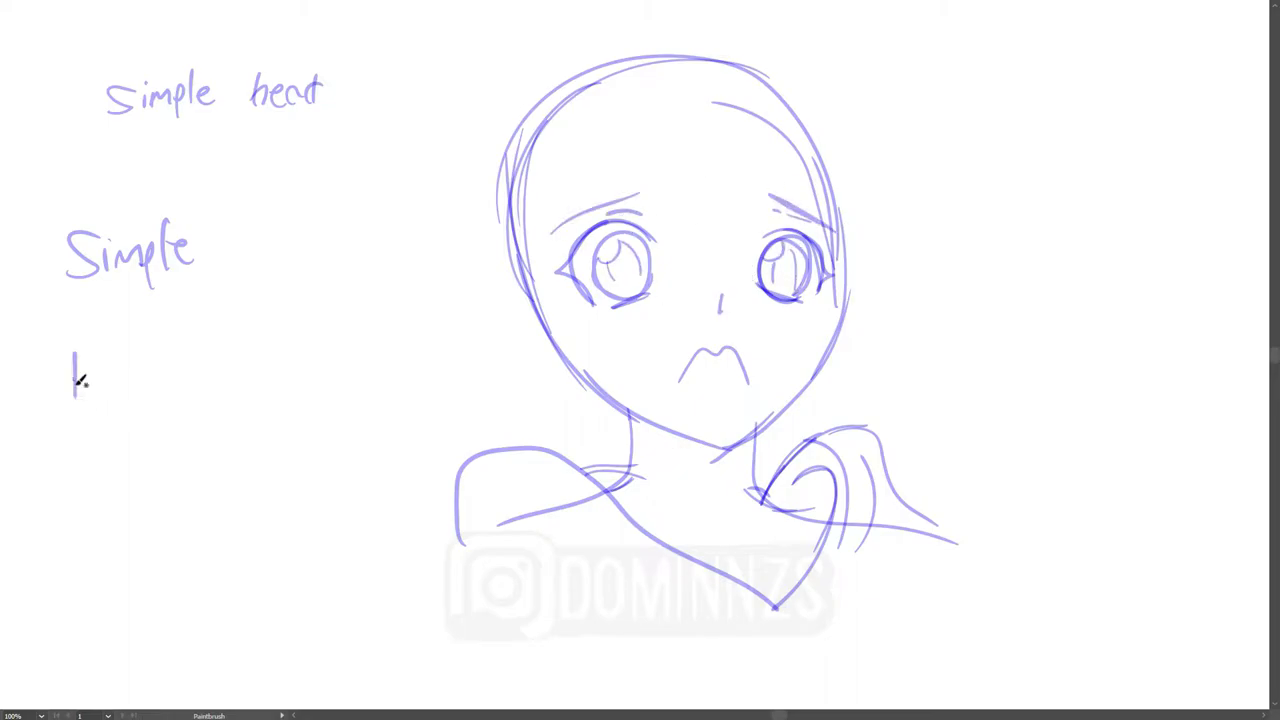
# Step: Handwrite the note 'Lots of HAir' on the left
pyautogui.moveTo(74, 396); pyautogui.dragTo(98, 396)
pyautogui.moveTo(110, 372); pyautogui.dragTo(124, 390)
pyautogui.moveTo(150, 360); pyautogui.dragTo(158, 392)
pyautogui.moveTo(190, 340); pyautogui.dragTo(198, 390)
pyautogui.moveTo(244, 335); pyautogui.dragTo(270, 385)
pyautogui.moveTo(304, 360); pyautogui.dragTo(320, 378)
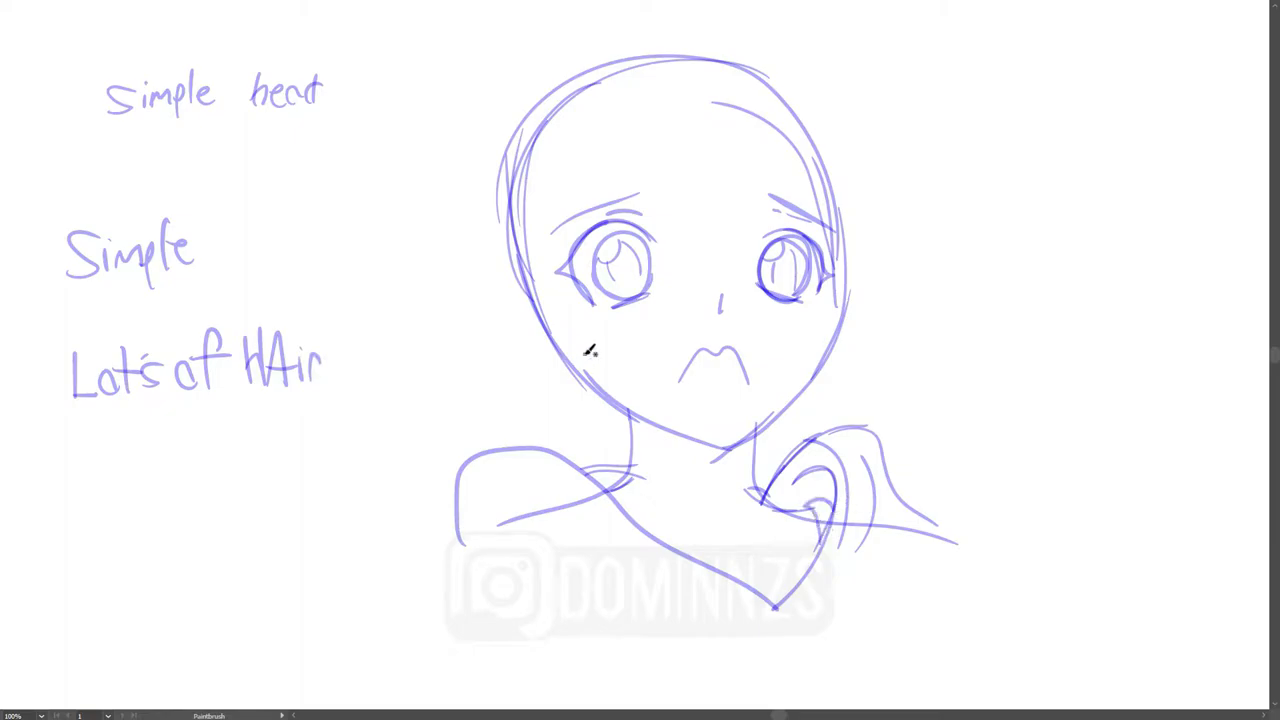
# Step: Draw bangs across the forehead and hair strands down the right cheek
pyautogui.moveTo(720, 172); pyautogui.dragTo(700, 265)
pyautogui.moveTo(592, 172); pyautogui.dragTo(600, 205)
pyautogui.moveTo(740, 158); pyautogui.dragTo(692, 240)
pyautogui.moveTo(790, 150); pyautogui.dragTo(843, 255)
pyautogui.moveTo(852, 340); pyautogui.dragTo(805, 395)
pyautogui.moveTo(836, 405)
pyautogui.mouseDown()
pyautogui.moveTo(836, 428)
pyautogui.moveTo(884, 358)
pyautogui.mouseUp()
# Step: Add right hair spikes and long left strands, delete the old outline, and note 'More HAir spike's'
pyautogui.moveTo(908, 194); pyautogui.dragTo(886, 480)
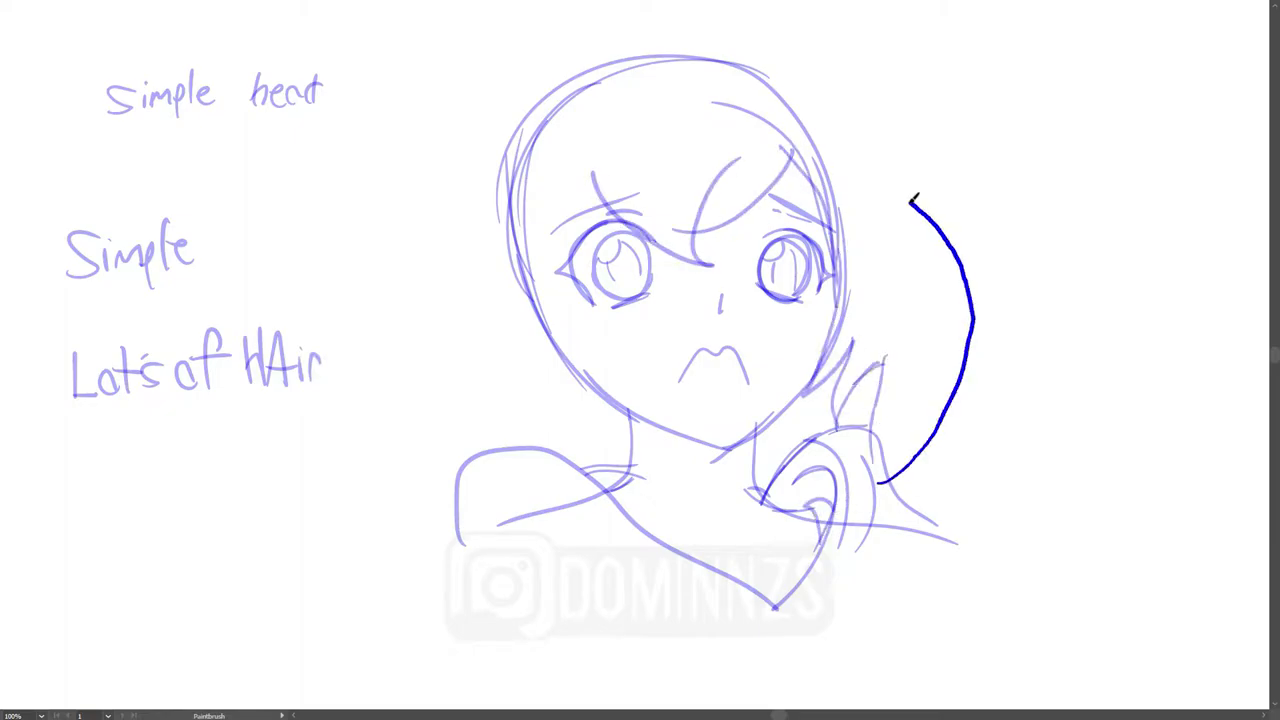
pyautogui.moveTo(885, 152); pyautogui.dragTo(889, 478)
pyautogui.moveTo(505, 325); pyautogui.dragTo(656, 352)
pyautogui.moveTo(573, 162); pyautogui.dragTo(545, 340)
pyautogui.moveTo(472, 165)
pyautogui.mouseDown()
pyautogui.moveTo(520, 330)
pyautogui.moveTo(636, 530)
pyautogui.mouseUp()
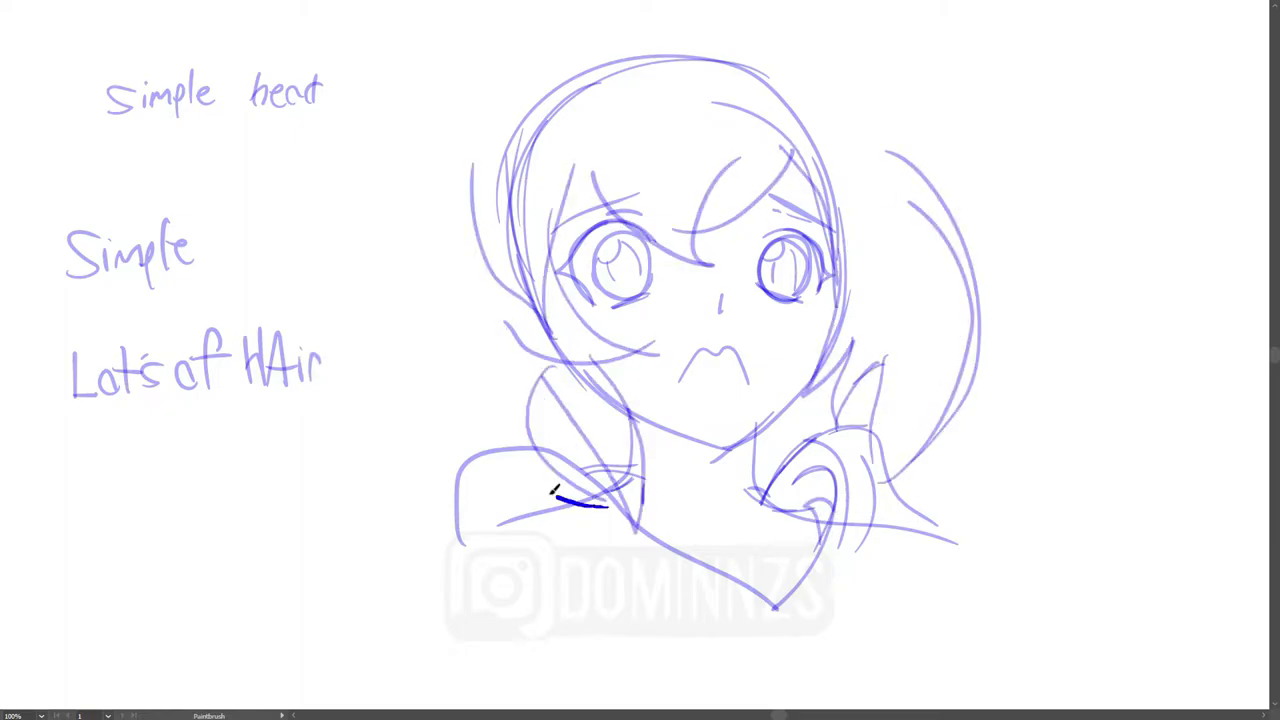
pyautogui.moveTo(490, 290); pyautogui.dragTo(445, 505)
pyautogui.moveTo(470, 275); pyautogui.dragTo(410, 445)
pyautogui.moveTo(474, 232); pyautogui.dragTo(362, 380)
pyautogui.press('Delete')
pyautogui.press('Delete')
pyautogui.press('b')
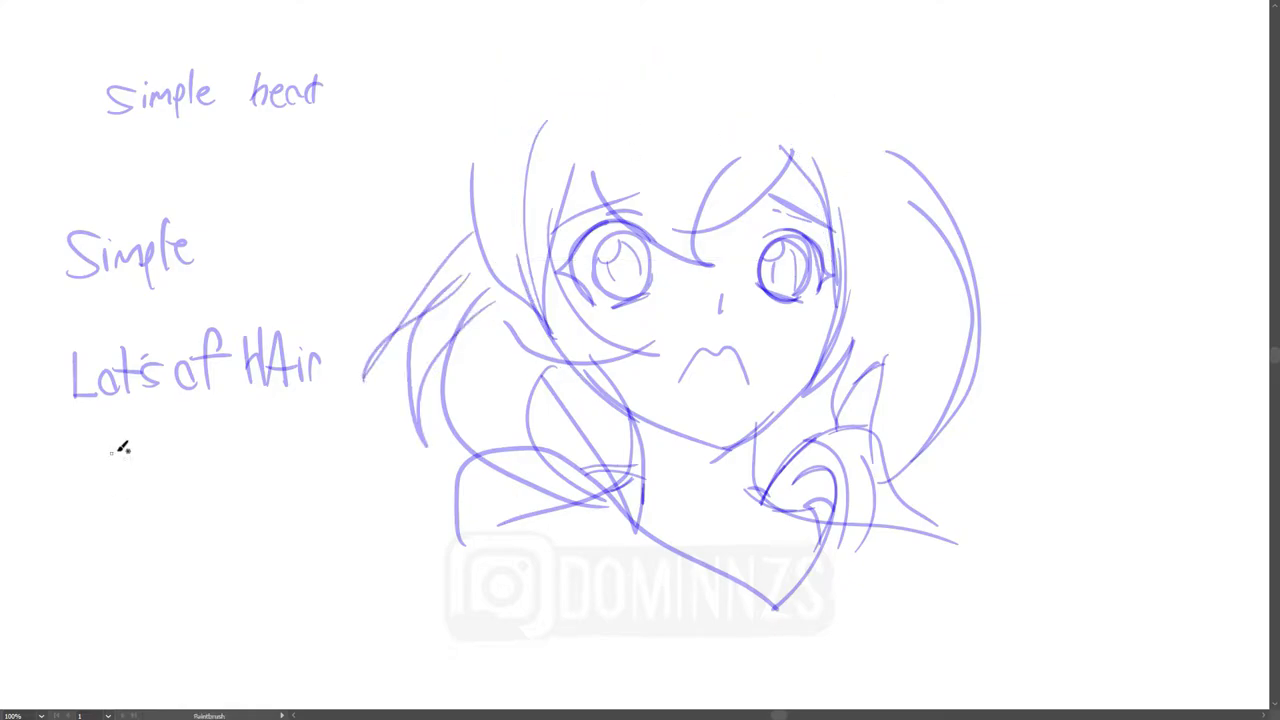
pyautogui.moveTo(86, 500); pyautogui.dragTo(310, 450)
pyautogui.moveTo(108, 535)
pyautogui.mouseDown()
pyautogui.moveTo(140, 565)
pyautogui.moveTo(338, 522)
pyautogui.mouseUp()
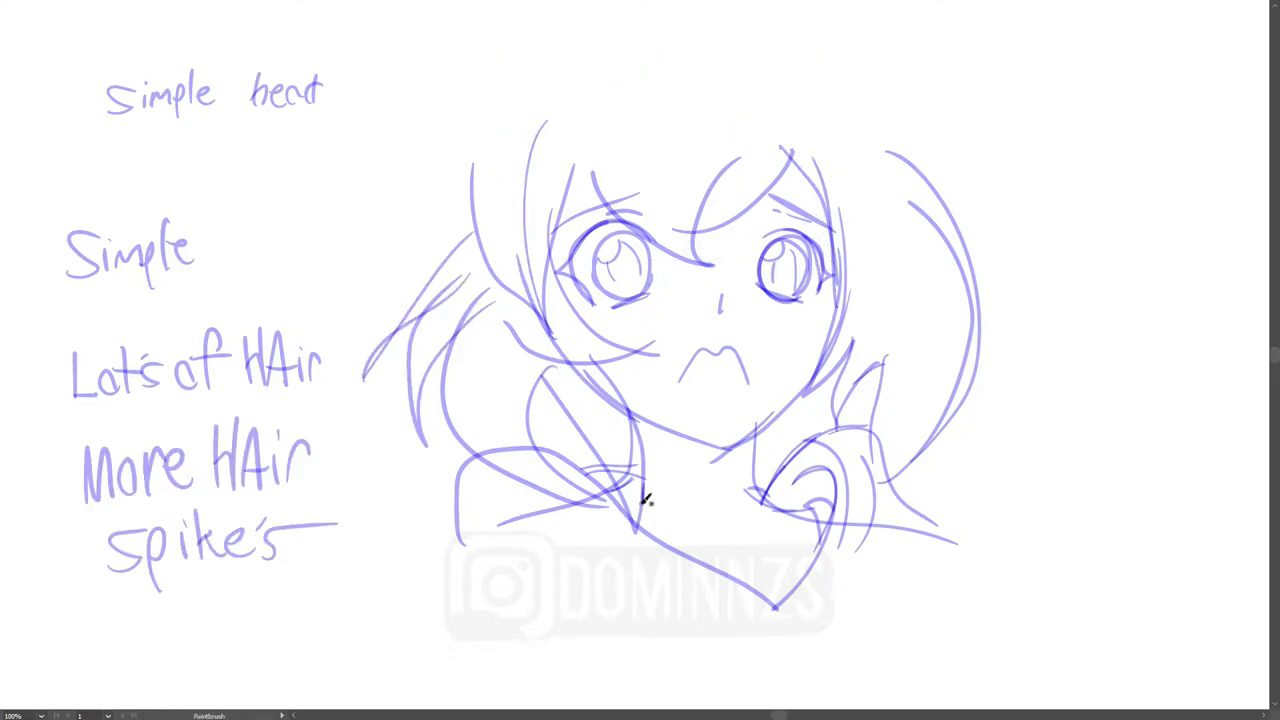
# Step: Add strands beside the eye, a right-side curve, and spikes across the top of the head
pyautogui.moveTo(525, 340); pyautogui.dragTo(620, 334)
pyautogui.moveTo(860, 285); pyautogui.dragTo(800, 340)
pyautogui.moveTo(885, 450)
pyautogui.mouseDown()
pyautogui.moveTo(990, 290)
pyautogui.moveTo(955, 255)
pyautogui.mouseUp()
pyautogui.moveTo(905, 175); pyautogui.dragTo(835, 290)
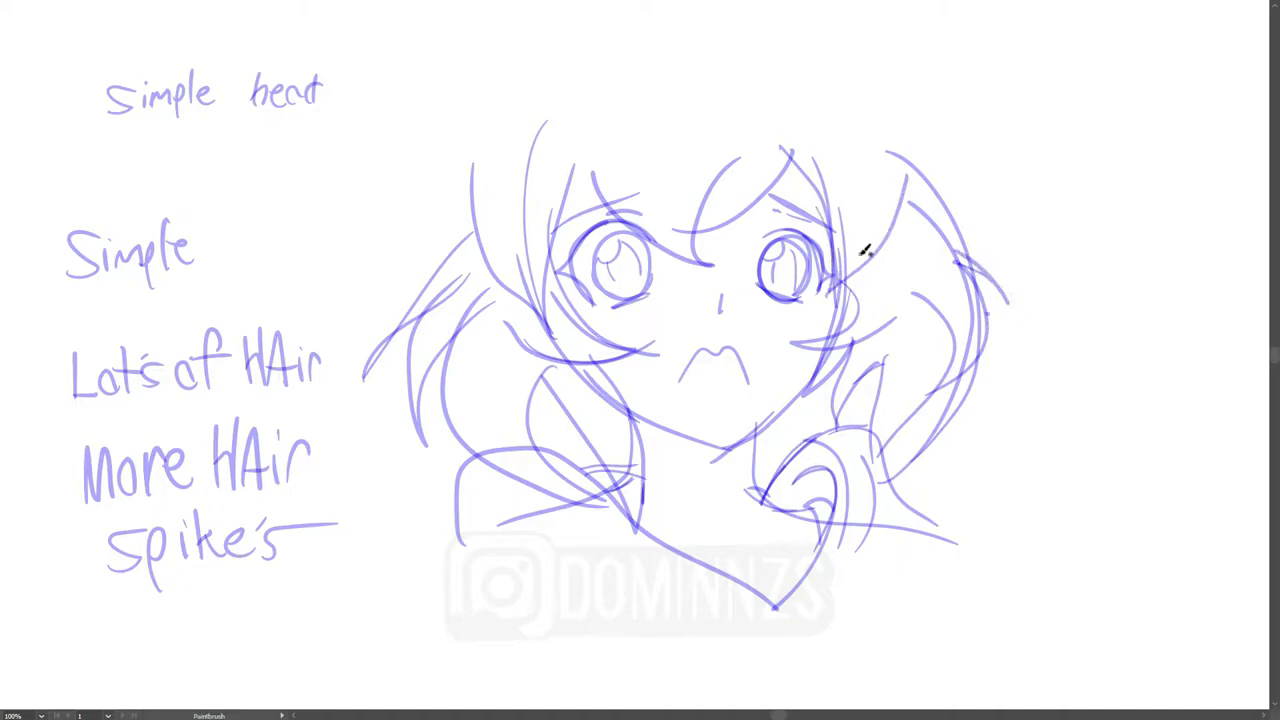
pyautogui.moveTo(784, 150); pyautogui.dragTo(700, 240)
pyautogui.moveTo(746, 165); pyautogui.dragTo(665, 230)
pyautogui.moveTo(606, 158); pyautogui.dragTo(582, 228)
# Step: Add hair spikes down the left side and collar lines, then clear the old notes
pyautogui.moveTo(594, 164); pyautogui.dragTo(558, 256)
pyautogui.moveTo(520, 254)
pyautogui.mouseDown()
pyautogui.moveTo(546, 334)
pyautogui.moveTo(420, 470)
pyautogui.mouseUp()
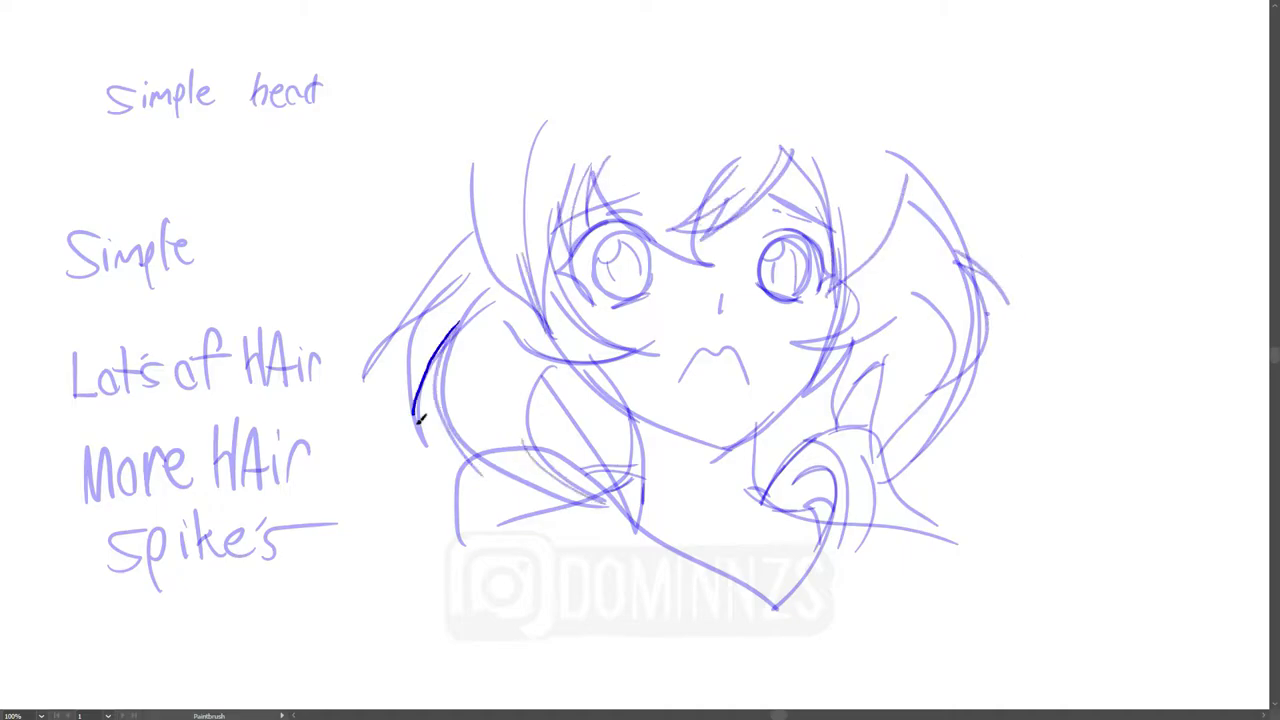
pyautogui.moveTo(458, 252); pyautogui.dragTo(370, 350)
pyautogui.moveTo(505, 282)
pyautogui.mouseDown()
pyautogui.moveTo(468, 345)
pyautogui.moveTo(460, 480)
pyautogui.mouseUp()
pyautogui.moveTo(545, 358); pyautogui.dragTo(580, 445)
pyautogui.moveTo(765, 418); pyautogui.dragTo(770, 490)
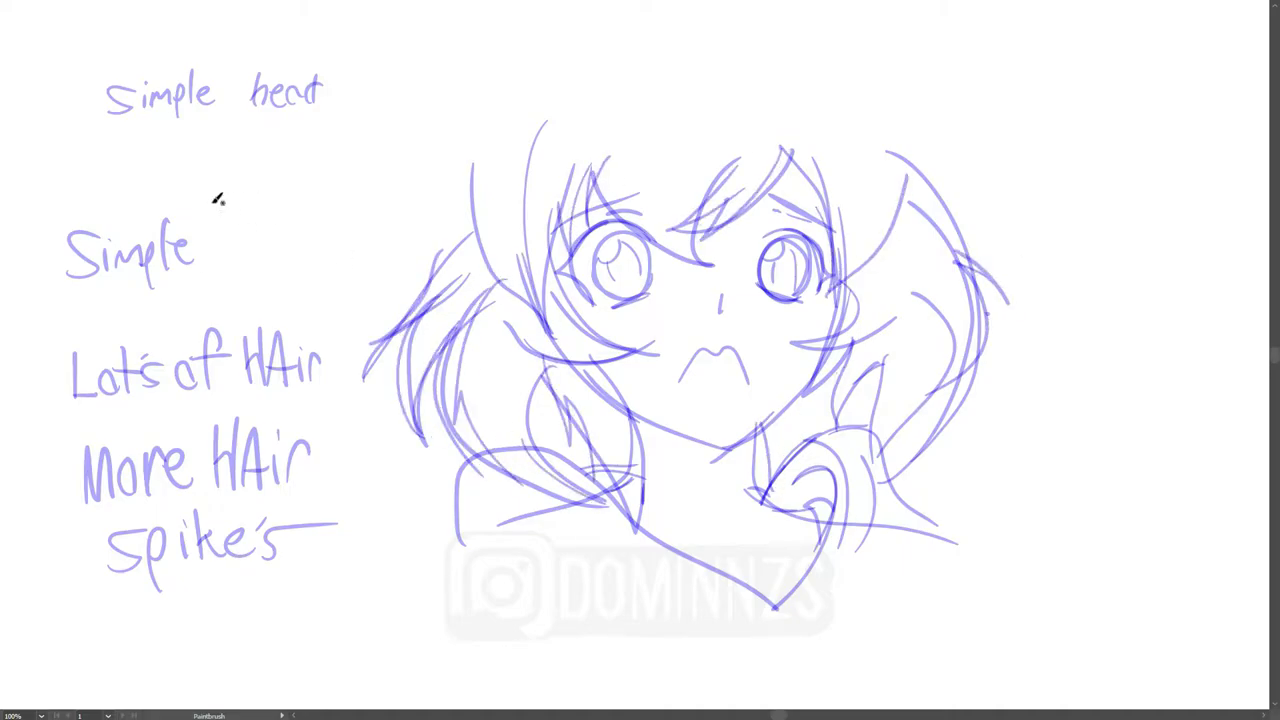
pyautogui.press('Delete')
# Step: Handwrite the notes 'She A mess!' and 'ADD BOW' on the left
pyautogui.moveTo(92, 104); pyautogui.dragTo(62, 140)
pyautogui.moveTo(100, 100)
pyautogui.mouseDown()
pyautogui.moveTo(165, 132)
pyautogui.moveTo(210, 130)
pyautogui.mouseUp()
pyautogui.moveTo(236, 132)
pyautogui.mouseDown()
pyautogui.moveTo(312, 112)
pyautogui.moveTo(390, 62)
pyautogui.mouseUp()
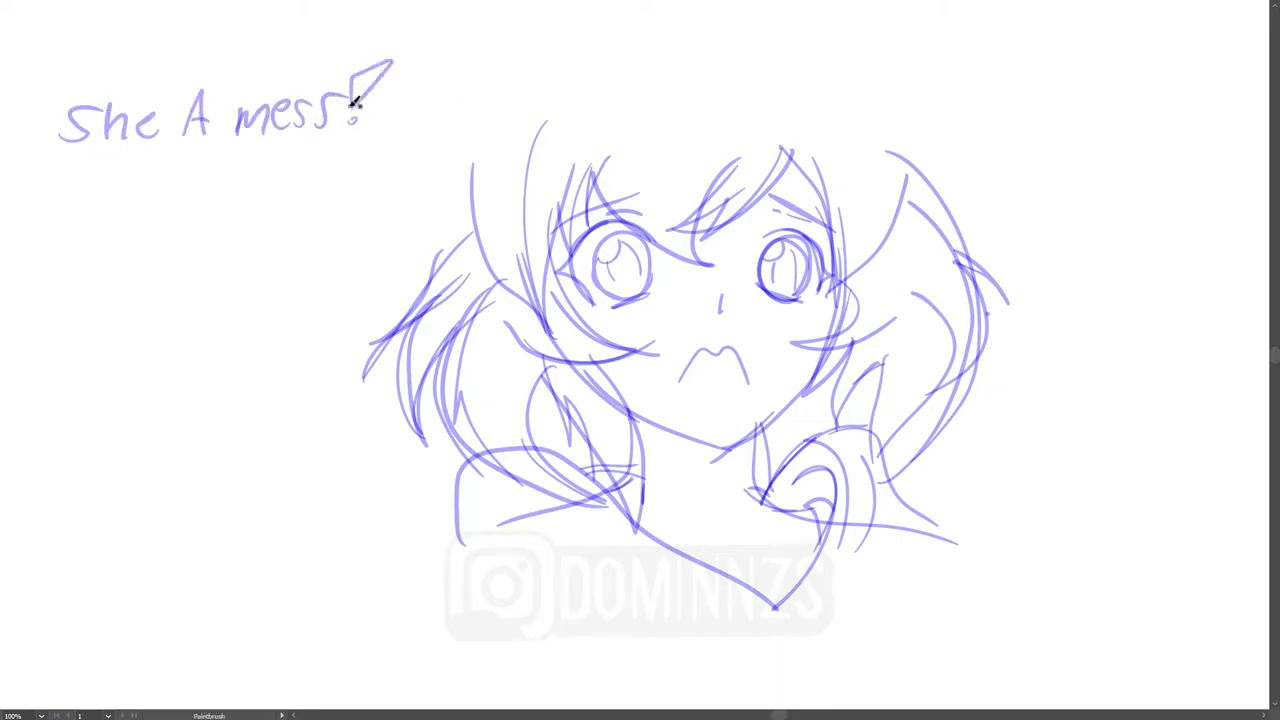
pyautogui.moveTo(76, 258); pyautogui.dragTo(62, 322)
pyautogui.moveTo(102, 262); pyautogui.dragTo(104, 316)
pyautogui.moveTo(142, 262); pyautogui.dragTo(176, 300)
pyautogui.moveTo(200, 262); pyautogui.dragTo(228, 304)
pyautogui.moveTo(232, 270); pyautogui.dragTo(248, 304)
pyautogui.moveTo(254, 266); pyautogui.dragTo(280, 300)
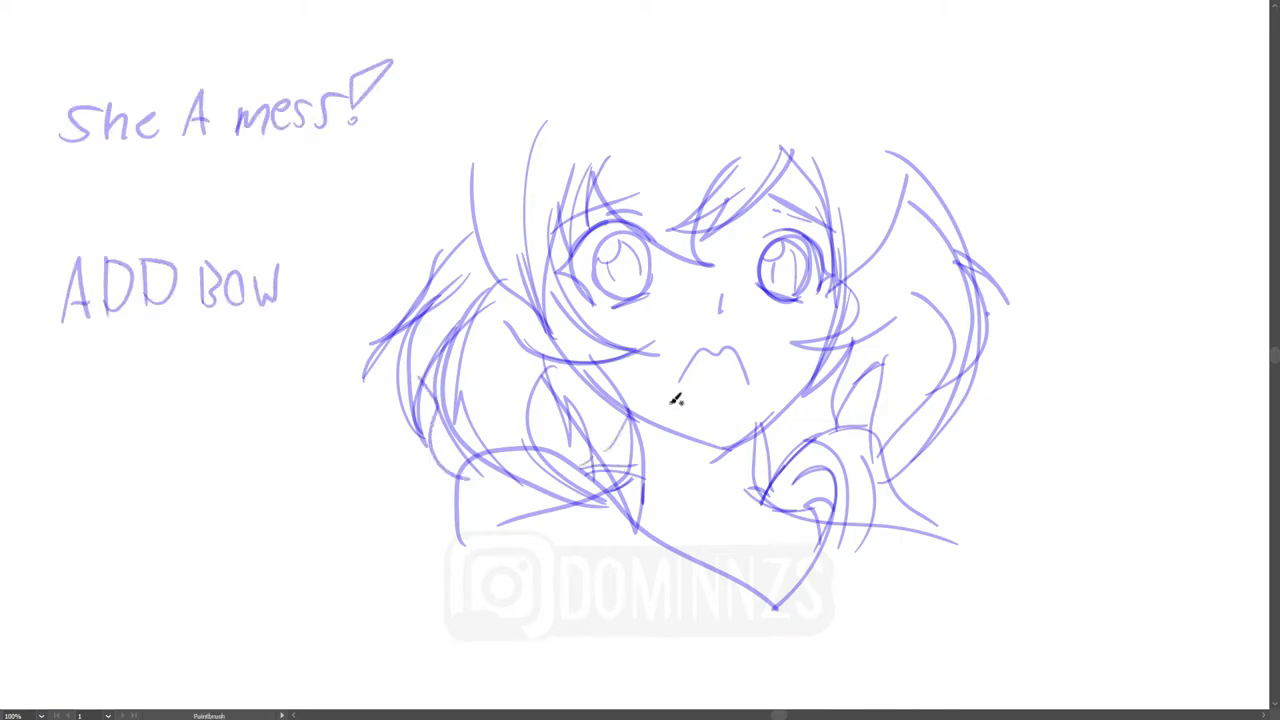
# Step: Add hair strands on both sides and remove a stray note above the head
pyautogui.moveTo(950, 256); pyautogui.dragTo(957, 165)
pyautogui.moveTo(430, 178); pyautogui.dragTo(424, 270)
pyautogui.moveTo(519, 100); pyautogui.dragTo(562, 125)
pyautogui.moveTo(552, 118)
pyautogui.mouseDown()
pyautogui.moveTo(650, 80)
pyautogui.moveTo(760, 90)
pyautogui.mouseUp()
pyautogui.moveTo(765, 82)
pyautogui.mouseDown()
pyautogui.moveTo(840, 90)
pyautogui.moveTo(515, 142)
pyautogui.mouseUp()
pyautogui.press('Delete')
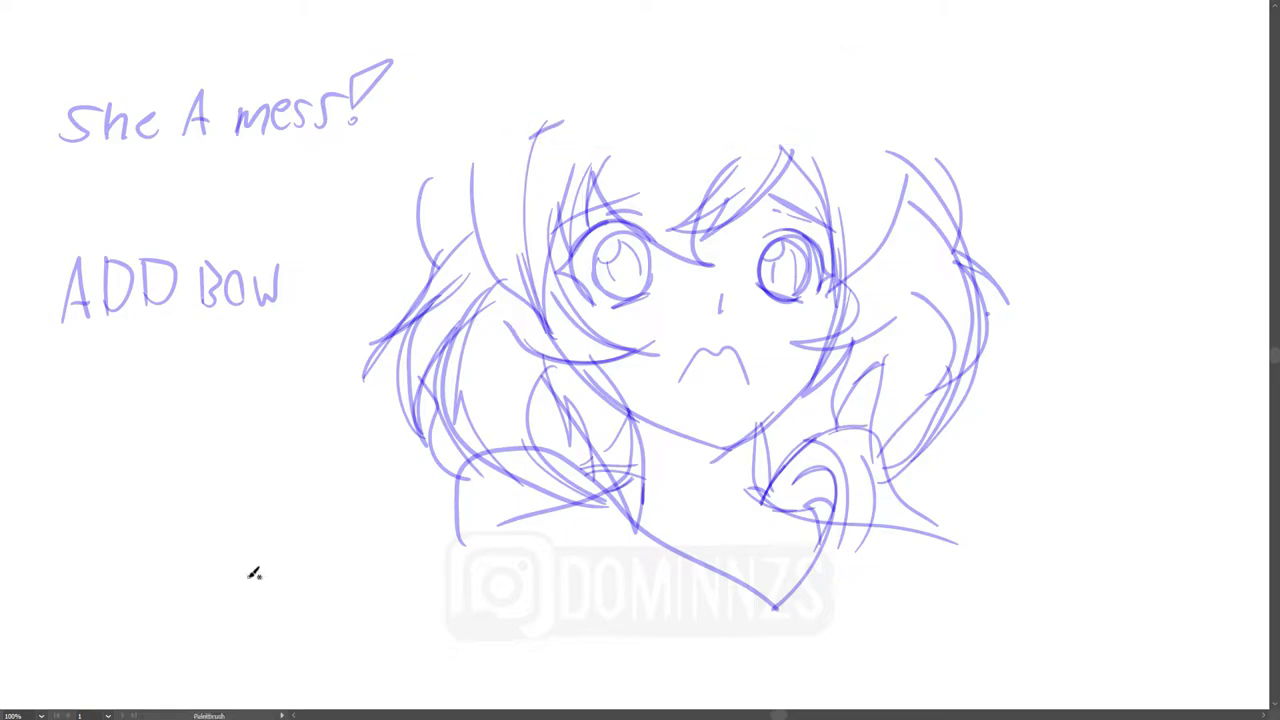
# Step: Handwrite the note 'DetAIL' below 'ADD BOW'
pyautogui.moveTo(72, 408)
pyautogui.mouseDown()
pyautogui.moveTo(74, 472)
pyautogui.moveTo(130, 468)
pyautogui.mouseUp()
pyautogui.moveTo(140, 400); pyautogui.dragTo(144, 470)
pyautogui.moveTo(170, 470); pyautogui.dragTo(200, 384)
pyautogui.moveTo(216, 384); pyautogui.dragTo(246, 456)
# Step: Trace the collar, neckline, bow and left shoulder in red
pyautogui.press('f')
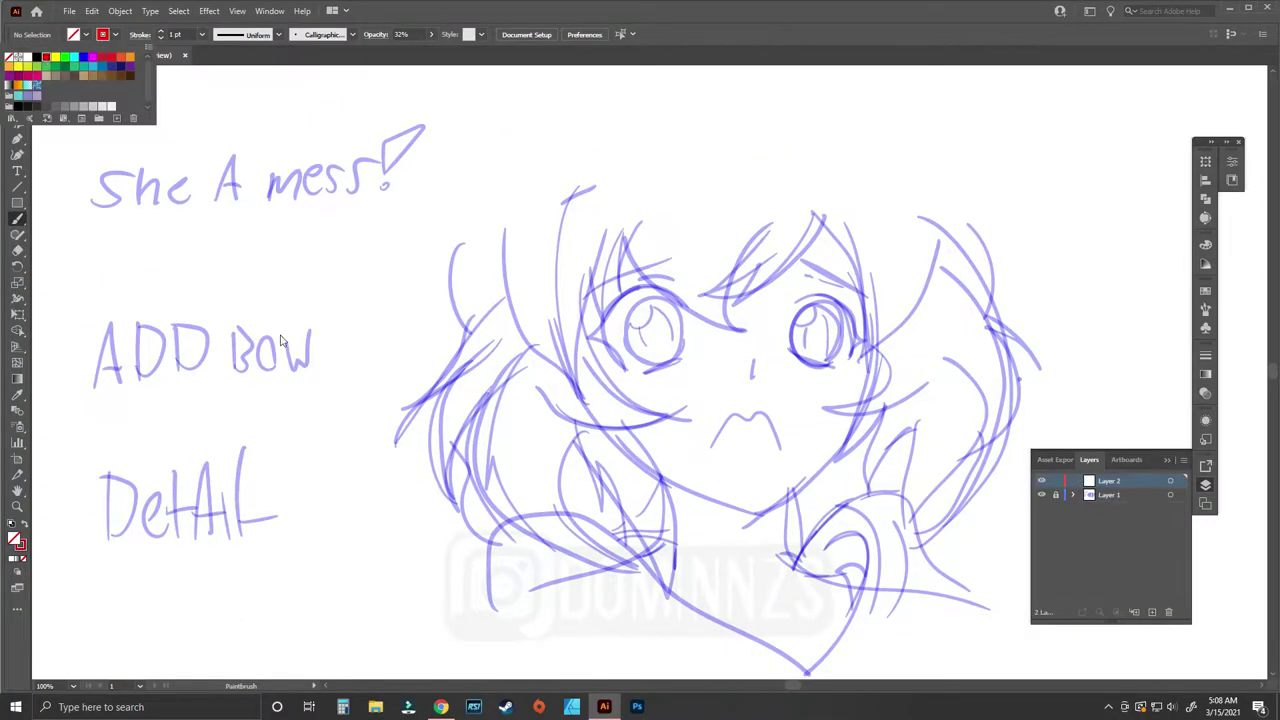
pyautogui.moveTo(300, 292); pyautogui.dragTo(345, 302)
pyautogui.press('f')
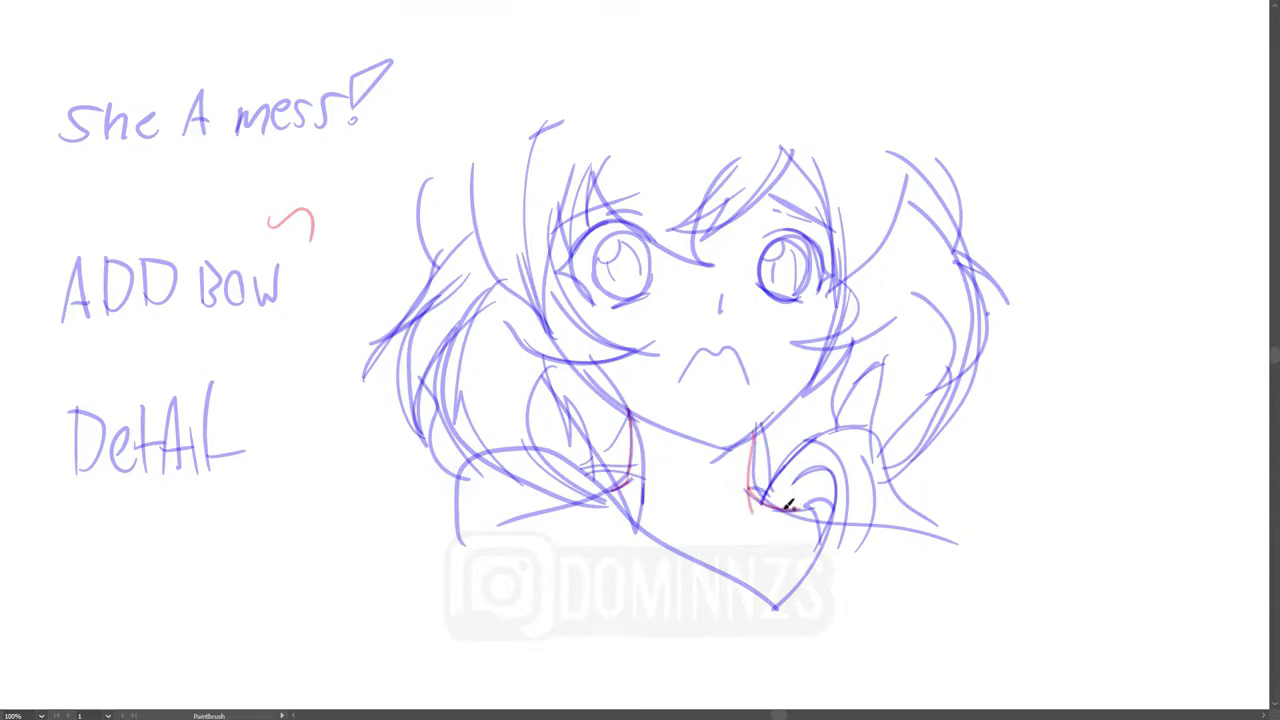
pyautogui.moveTo(797, 476)
pyautogui.mouseDown()
pyautogui.moveTo(775, 605)
pyautogui.moveTo(522, 446)
pyautogui.mouseUp()
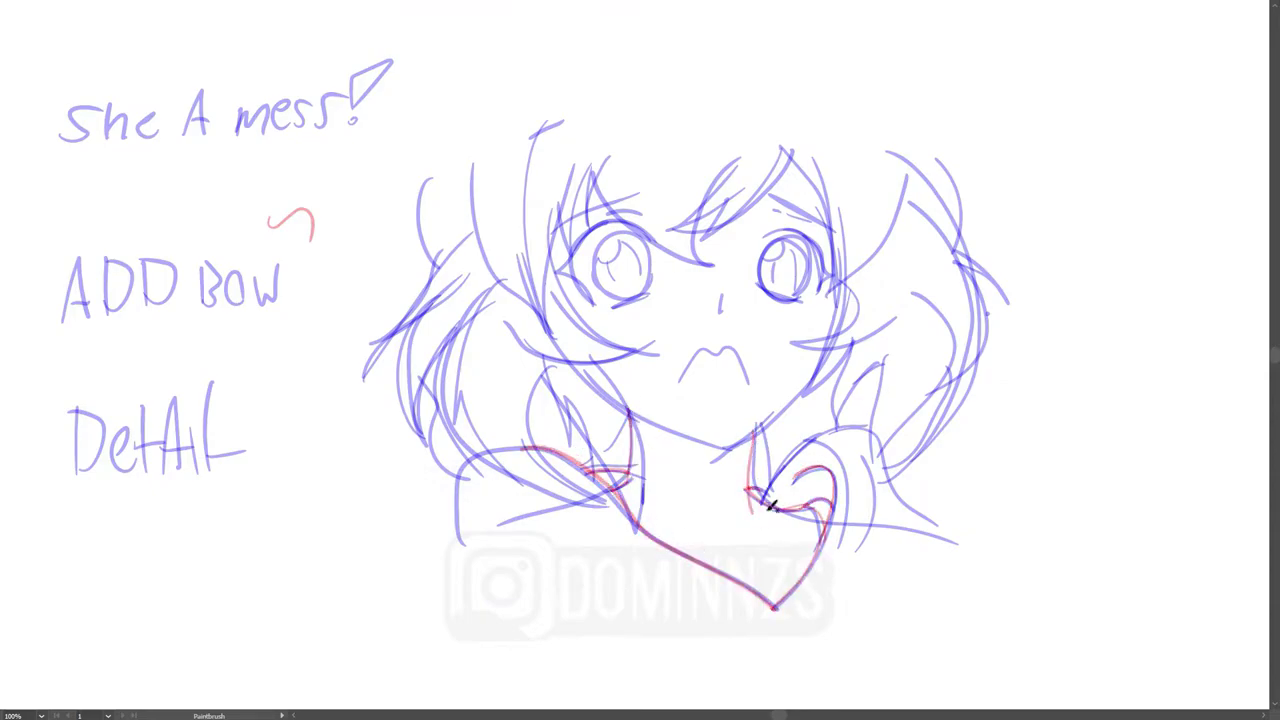
pyautogui.moveTo(848, 511)
pyautogui.mouseDown()
pyautogui.moveTo(877, 443)
pyautogui.moveTo(782, 480)
pyautogui.mouseUp()
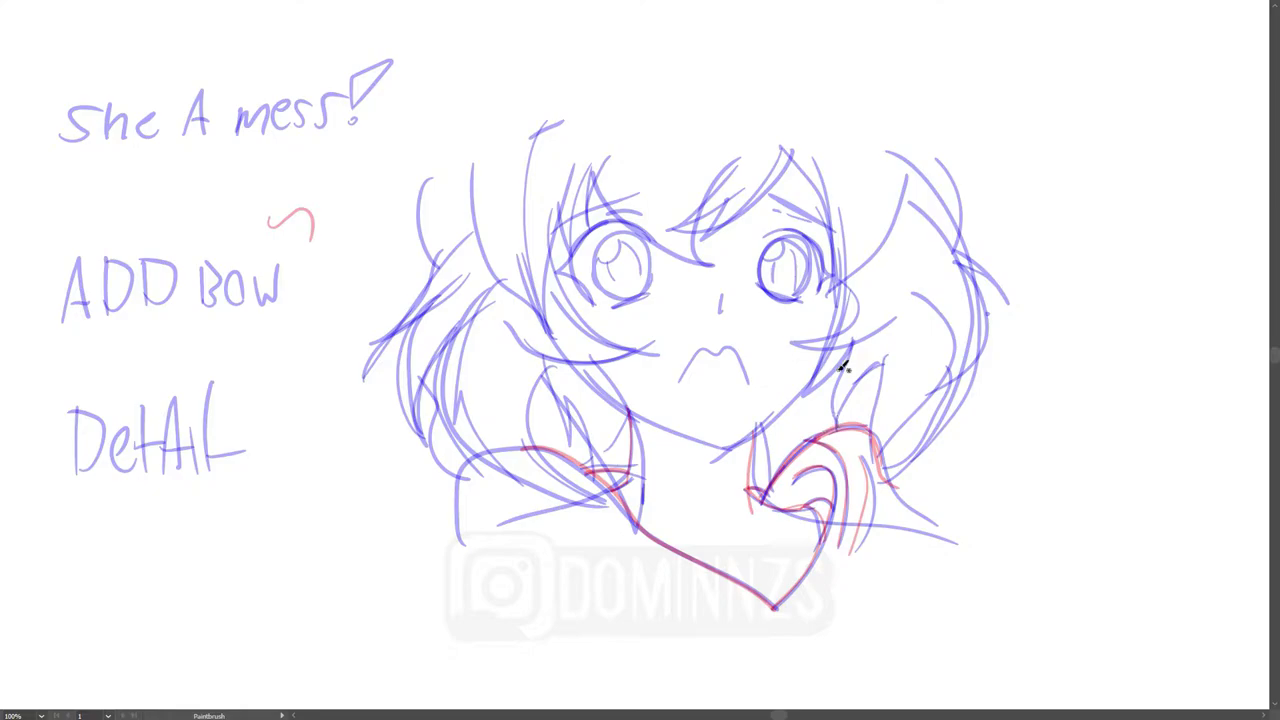
pyautogui.moveTo(472, 462); pyautogui.dragTo(462, 530)
# Step: Outline both eyes with lashes and draw the mouth in red
pyautogui.moveTo(610, 398)
pyautogui.mouseDown()
pyautogui.moveTo(836, 336)
pyautogui.moveTo(838, 250)
pyautogui.mouseUp()
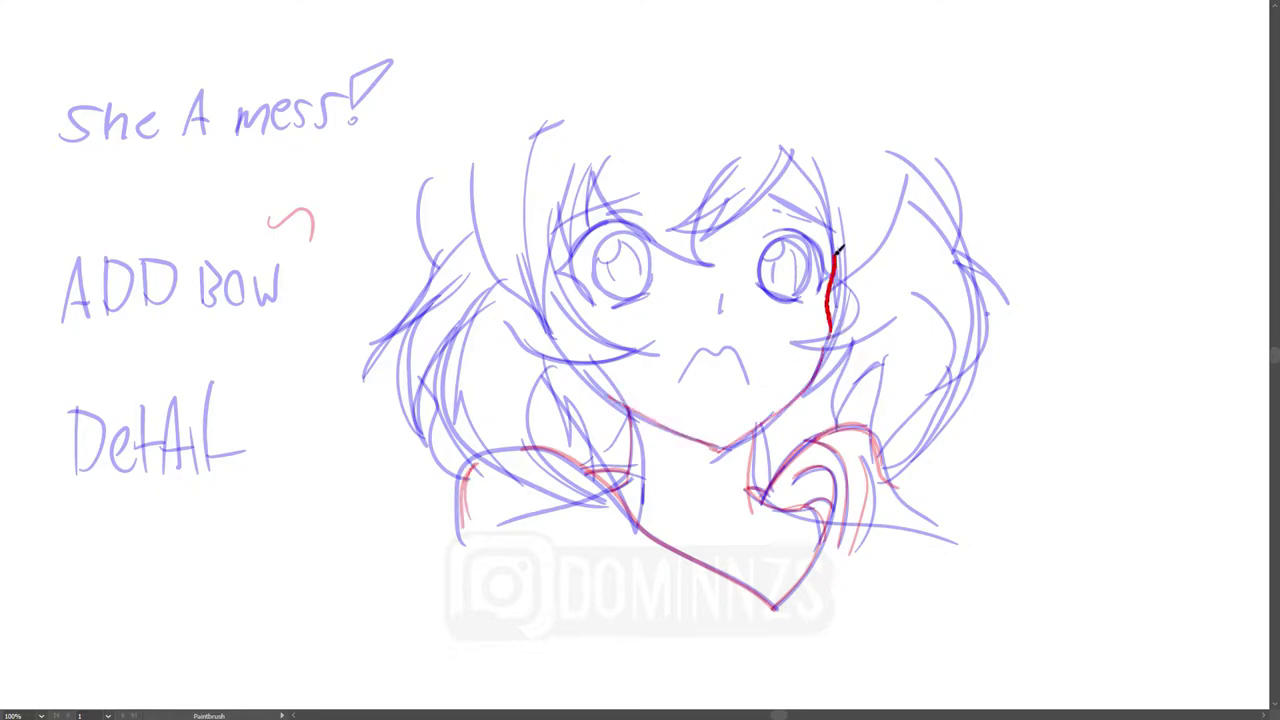
pyautogui.moveTo(797, 302); pyautogui.dragTo(772, 264)
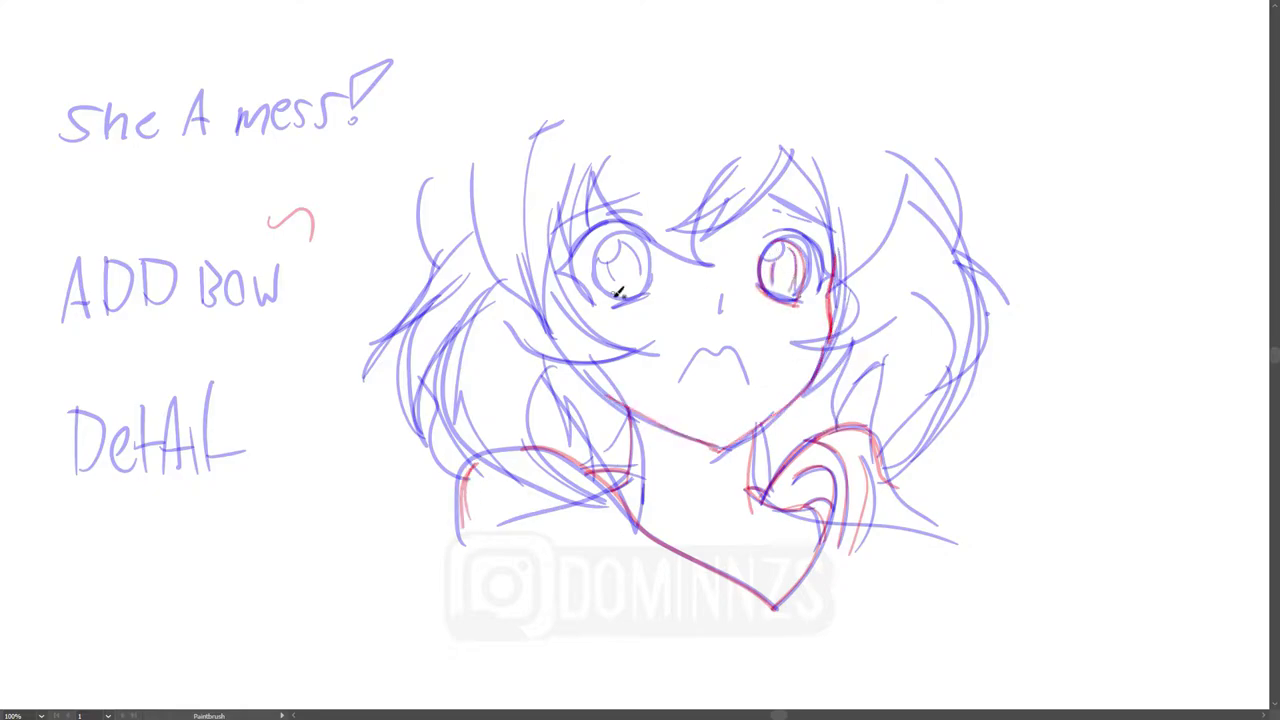
pyautogui.moveTo(645, 292)
pyautogui.mouseDown()
pyautogui.moveTo(648, 245)
pyautogui.moveTo(592, 302)
pyautogui.moveTo(583, 210)
pyautogui.mouseUp()
pyautogui.moveTo(797, 203); pyautogui.dragTo(830, 230)
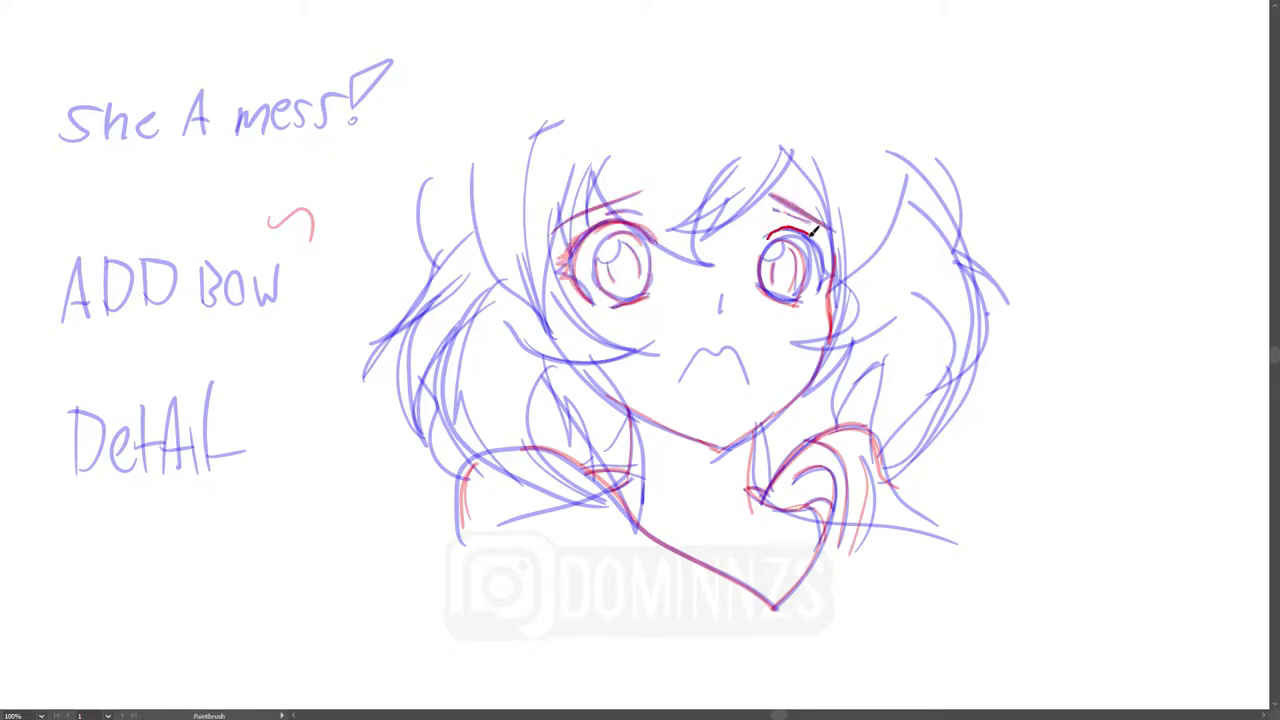
pyautogui.moveTo(824, 290); pyautogui.dragTo(832, 268)
pyautogui.moveTo(733, 343); pyautogui.dragTo(738, 344)
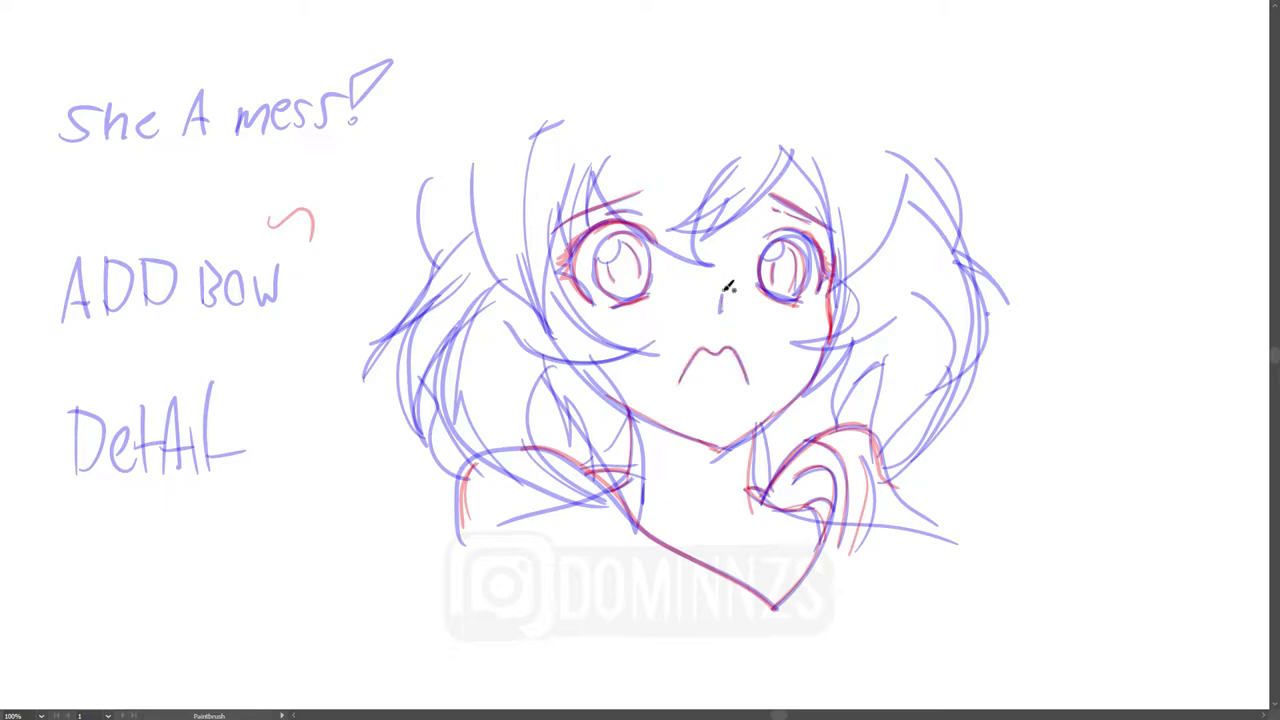
# Step: Trace the bangs, left eyelid, left face side, cheek and left hair strands in red
pyautogui.moveTo(678, 224)
pyautogui.mouseDown()
pyautogui.moveTo(783, 154)
pyautogui.moveTo(831, 242)
pyautogui.mouseUp()
pyautogui.moveTo(840, 286)
pyautogui.mouseDown()
pyautogui.moveTo(868, 204)
pyautogui.moveTo(904, 190)
pyautogui.mouseUp()
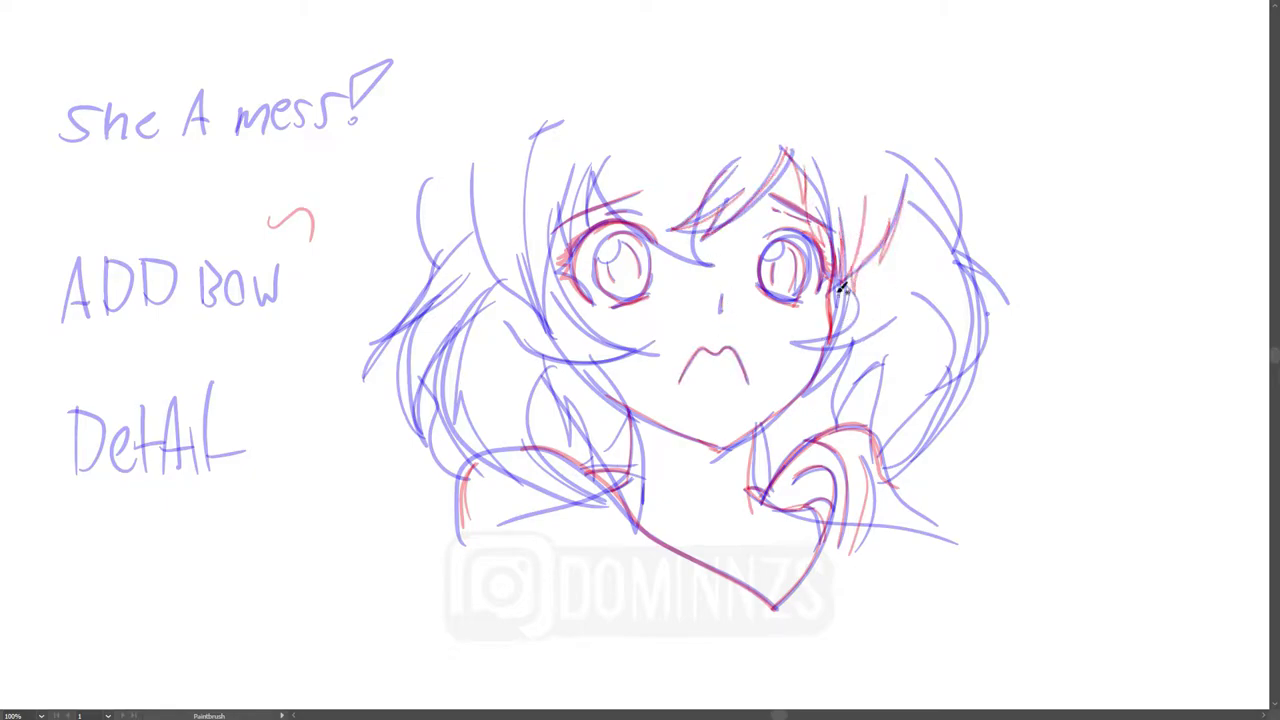
pyautogui.moveTo(670, 240); pyautogui.dragTo(599, 162)
pyautogui.moveTo(552, 342); pyautogui.dragTo(558, 206)
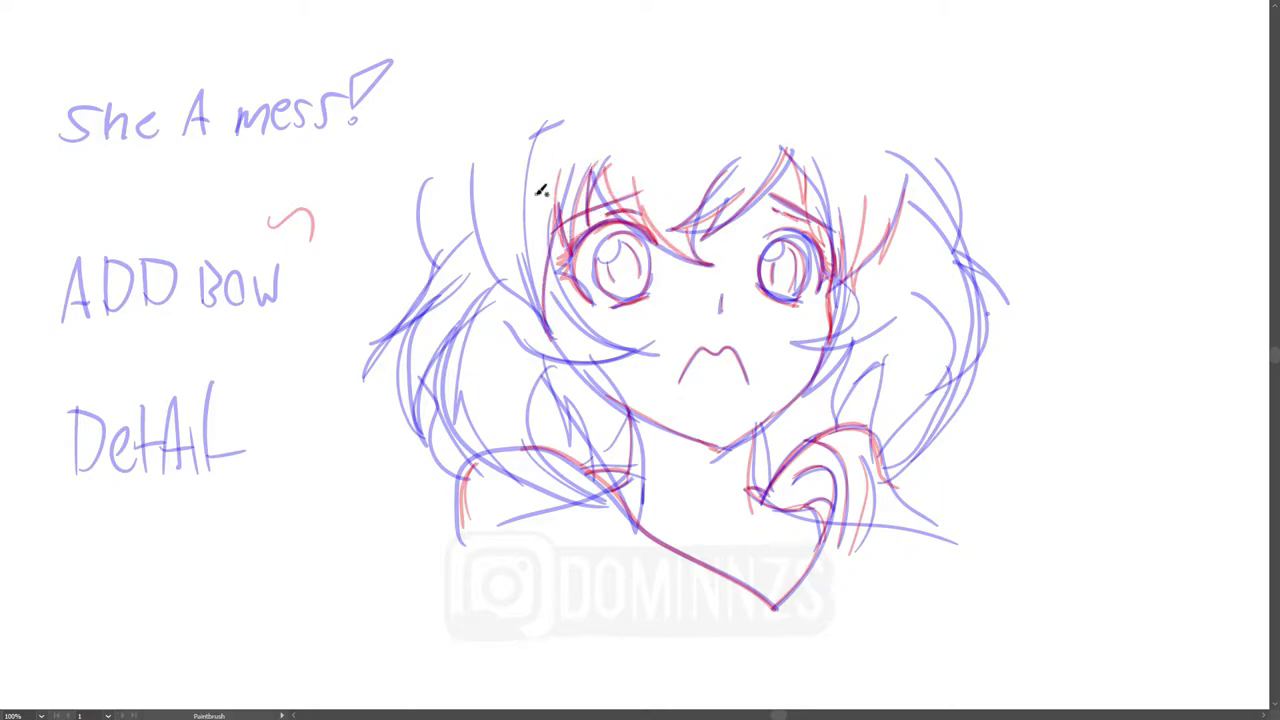
pyautogui.moveTo(470, 204); pyautogui.dragTo(494, 292)
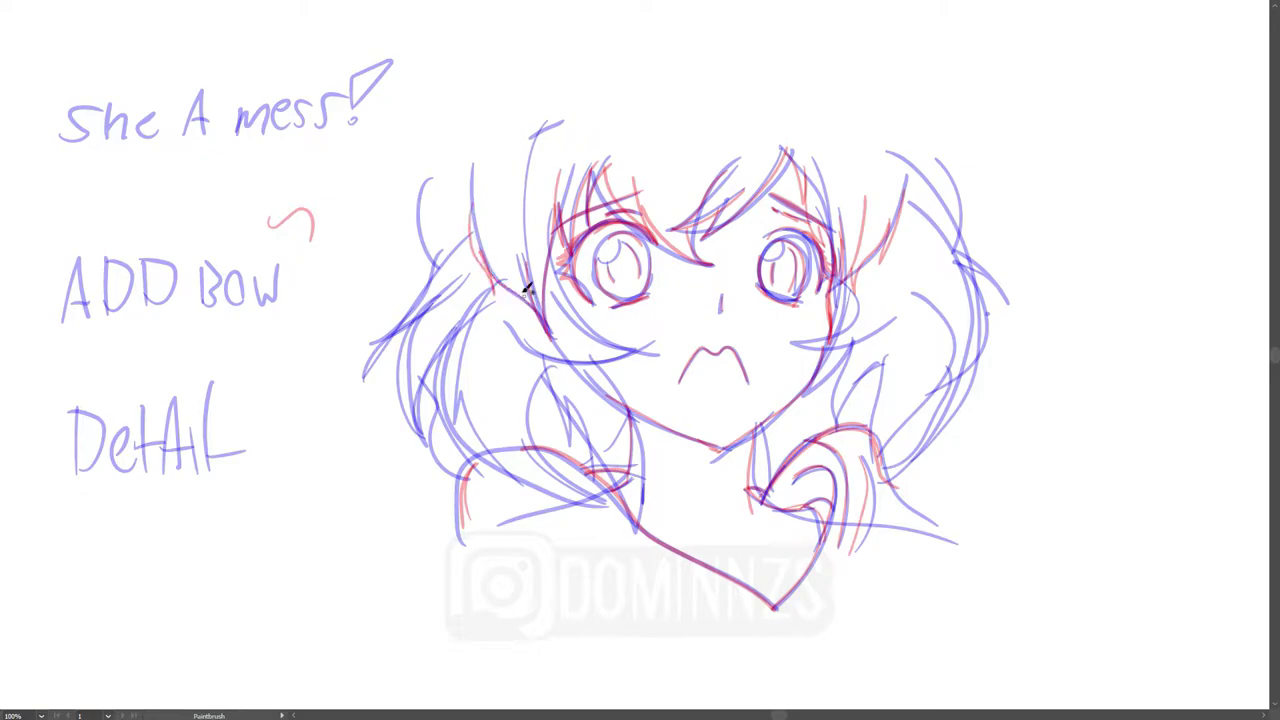
pyautogui.moveTo(650, 350); pyautogui.dragTo(540, 356)
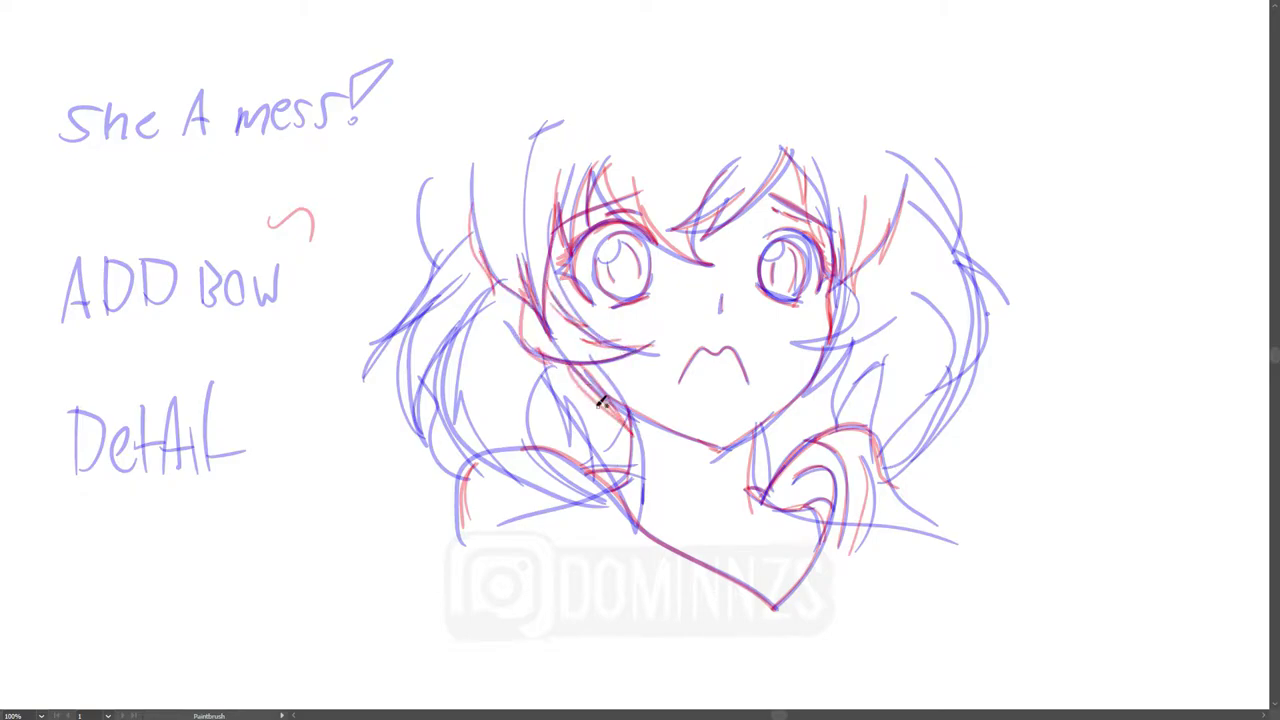
pyautogui.moveTo(601, 401)
pyautogui.mouseDown()
pyautogui.moveTo(628, 466)
pyautogui.moveTo(569, 395)
pyautogui.mouseUp()
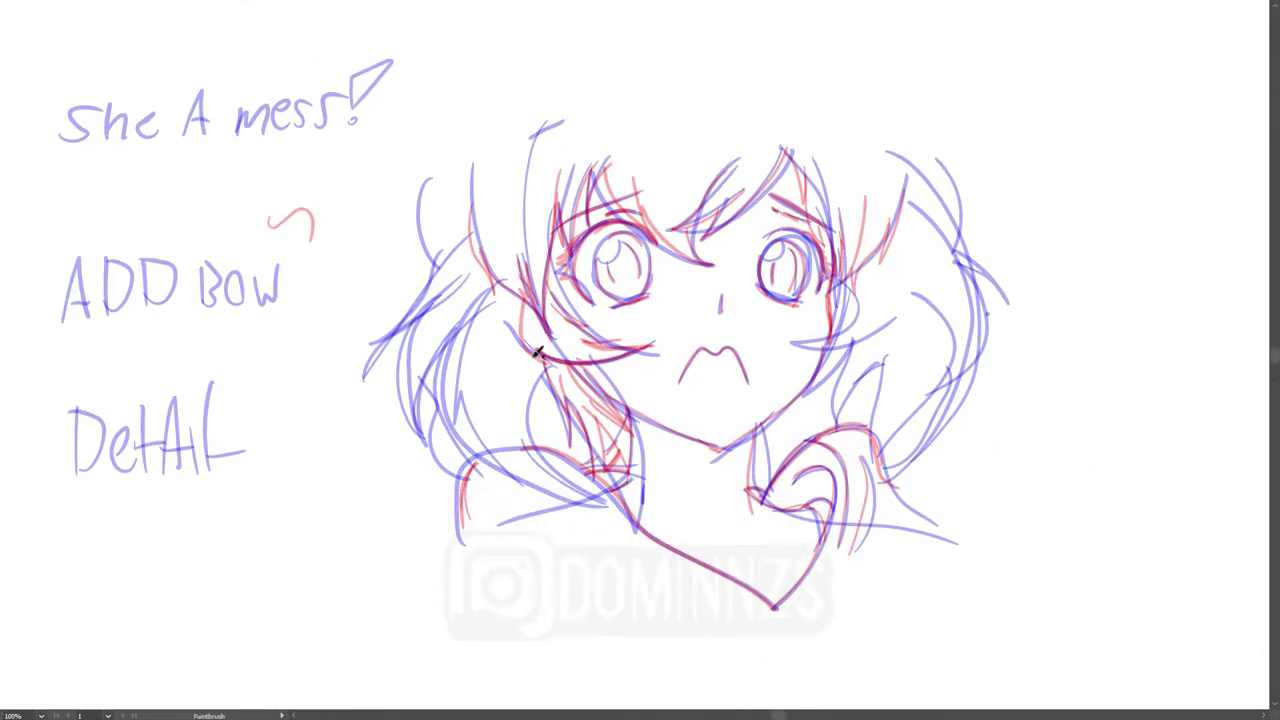
pyautogui.moveTo(537, 355)
pyautogui.mouseDown()
pyautogui.moveTo(523, 443)
pyautogui.moveTo(605, 515)
pyautogui.moveTo(466, 386)
pyautogui.moveTo(511, 279)
pyautogui.mouseUp()
# Step: Draw a small smiley below ADD BOW and add red strands along the outer left hair
pyautogui.moveTo(128, 340); pyautogui.dragTo(129, 356)
pyautogui.moveTo(140, 340); pyautogui.dragTo(141, 356)
pyautogui.moveTo(123, 368); pyautogui.dragTo(151, 376)
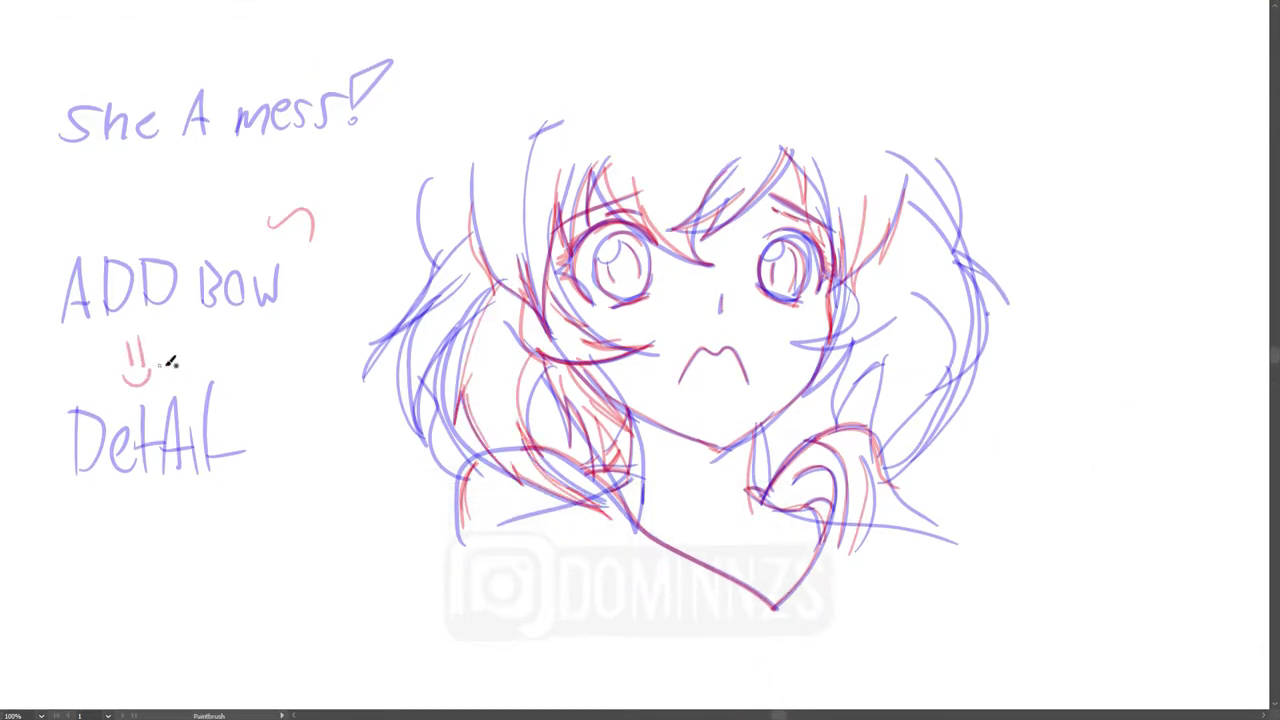
pyautogui.moveTo(512, 350)
pyautogui.mouseDown()
pyautogui.moveTo(515, 323)
pyautogui.moveTo(410, 436)
pyautogui.mouseUp()
pyautogui.moveTo(455, 298)
pyautogui.mouseDown()
pyautogui.moveTo(404, 430)
pyautogui.moveTo(416, 336)
pyautogui.mouseUp()
pyautogui.moveTo(476, 266); pyautogui.dragTo(382, 350)
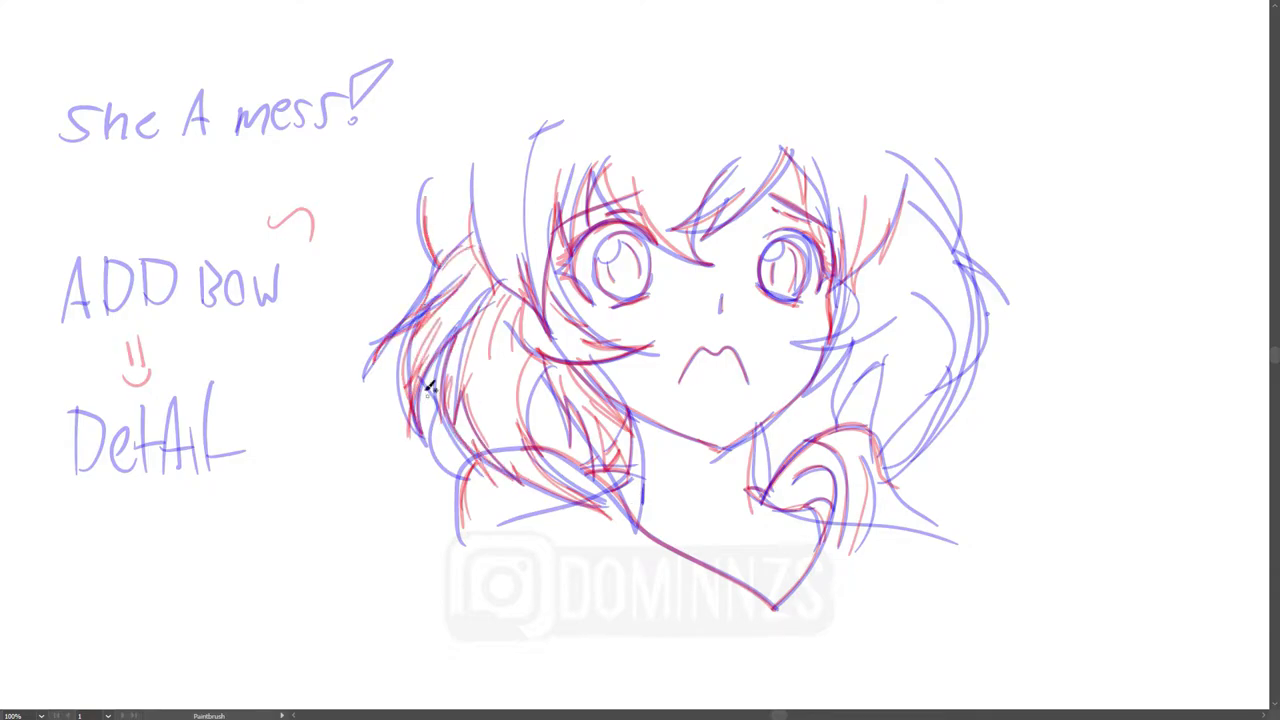
pyautogui.moveTo(428, 386); pyautogui.dragTo(467, 478)
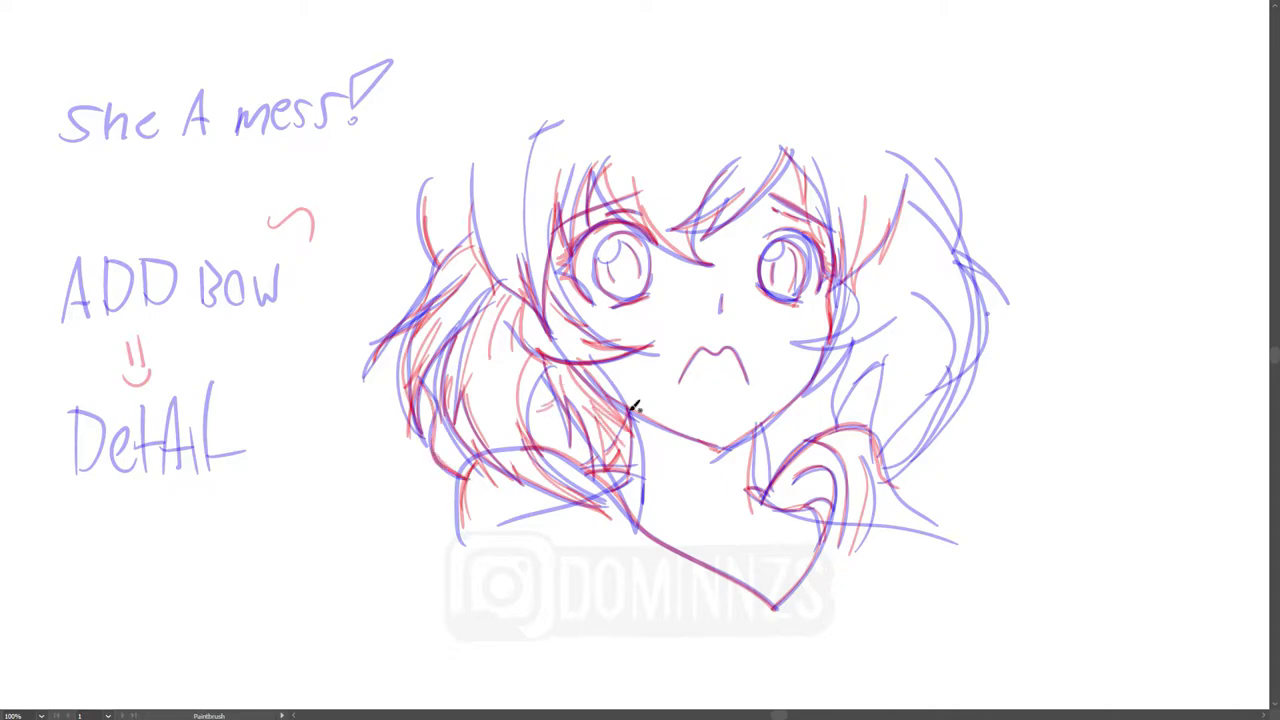
# Step: Trace the right neck, collar top, right face side and right hair strands in red
pyautogui.moveTo(758, 428); pyautogui.dragTo(750, 498)
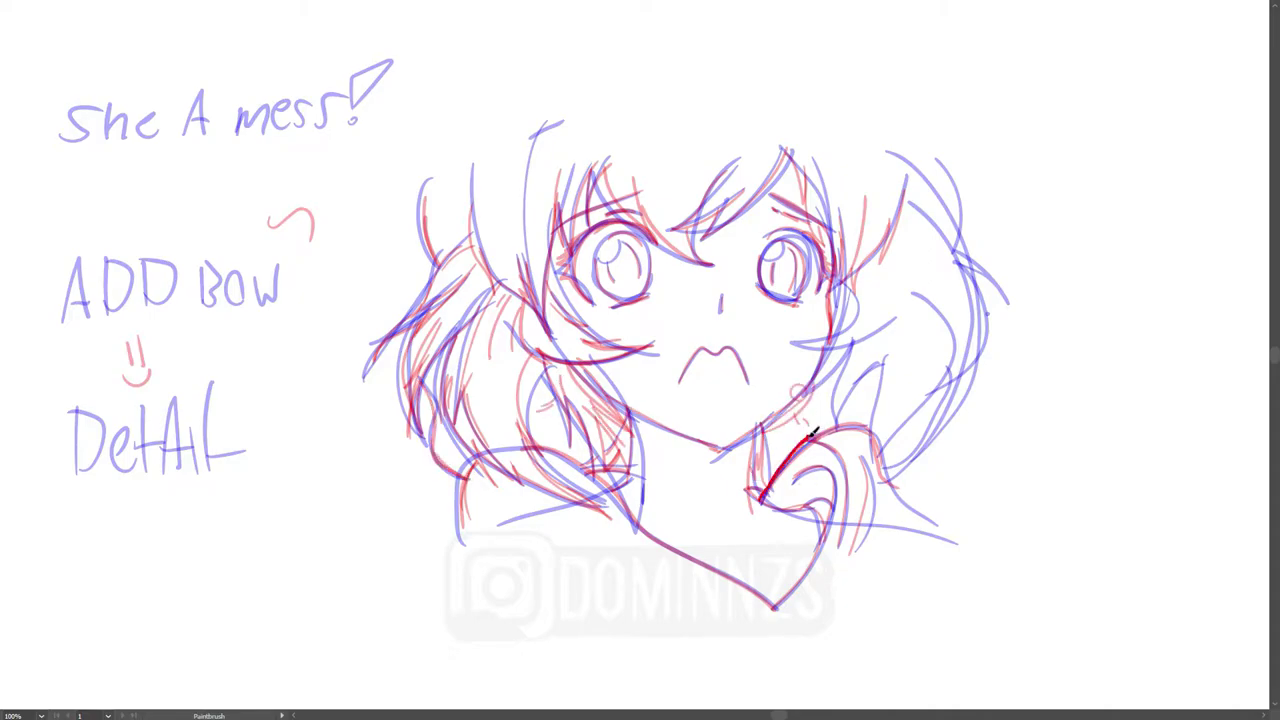
pyautogui.moveTo(878, 442); pyautogui.dragTo(816, 434)
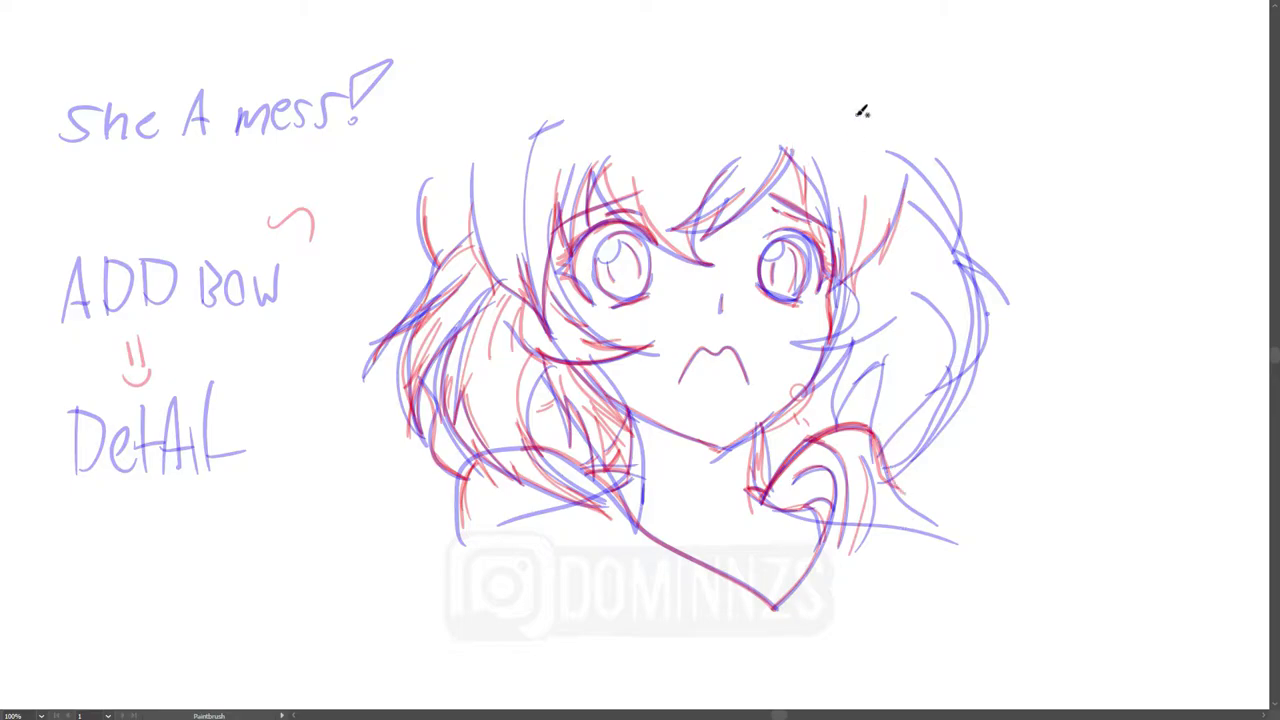
pyautogui.moveTo(847, 318); pyautogui.dragTo(885, 350)
pyautogui.moveTo(862, 268); pyautogui.dragTo(880, 360)
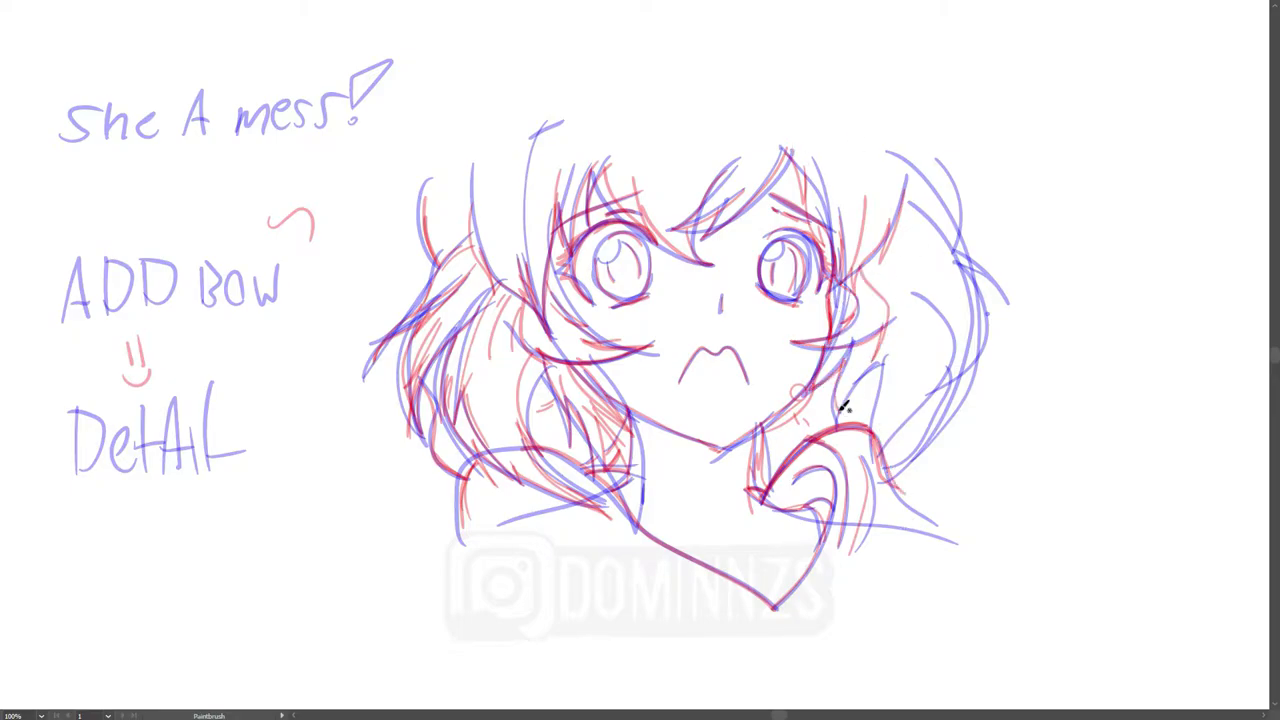
pyautogui.moveTo(855, 410); pyautogui.dragTo(877, 374)
pyautogui.moveTo(885, 450)
pyautogui.mouseDown()
pyautogui.moveTo(955, 362)
pyautogui.moveTo(975, 296)
pyautogui.mouseUp()
pyautogui.moveTo(990, 370); pyautogui.dragTo(958, 258)
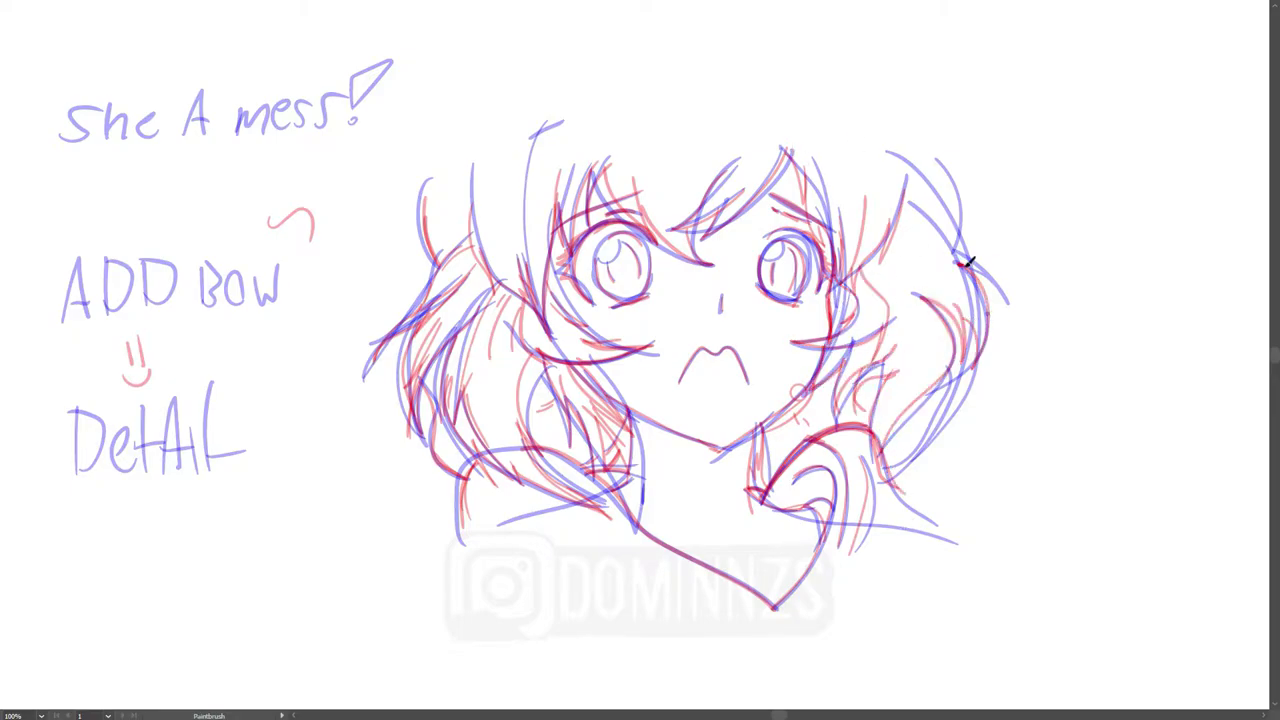
pyautogui.moveTo(1004, 302); pyautogui.dragTo(955, 242)
# Step: Undo a stray curve at the right hair edge and hide the blue rough layer
pyautogui.moveTo(898, 208)
pyautogui.mouseDown()
pyautogui.moveTo(968, 245)
pyautogui.moveTo(940, 155)
pyautogui.mouseUp()
pyautogui.hotkey('ctrl', 'z')
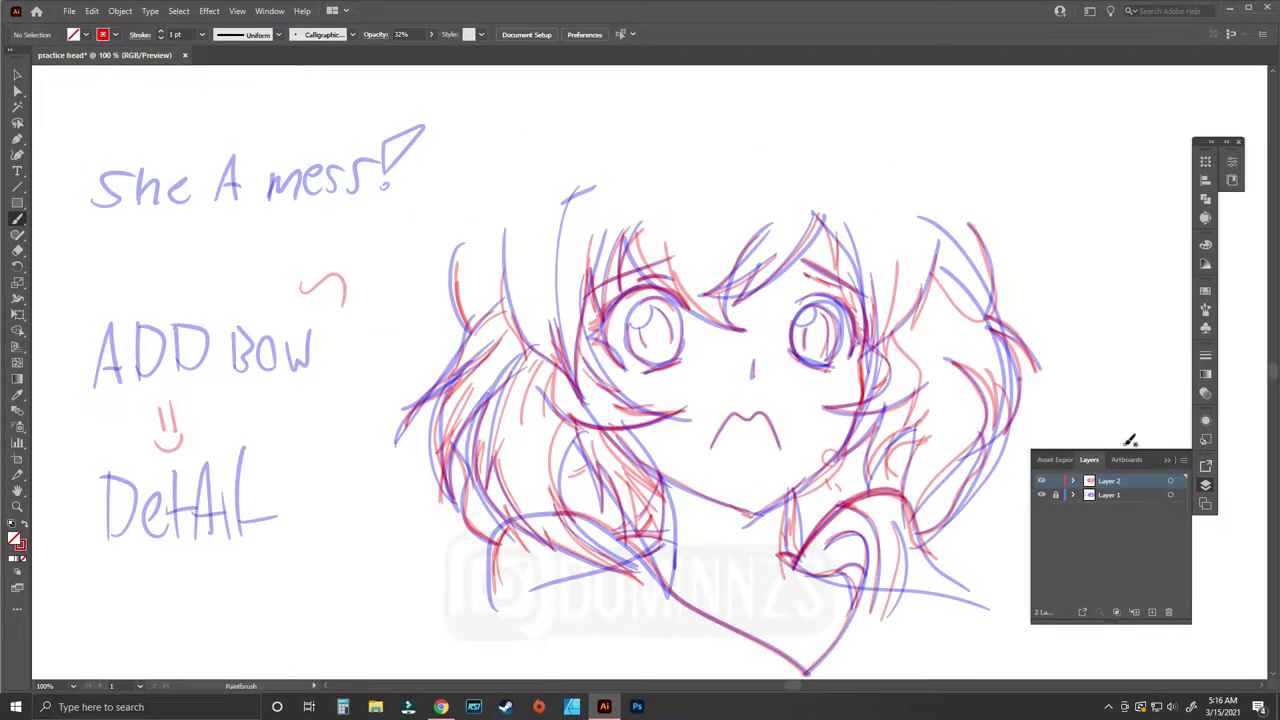
pyautogui.click(1046, 481)
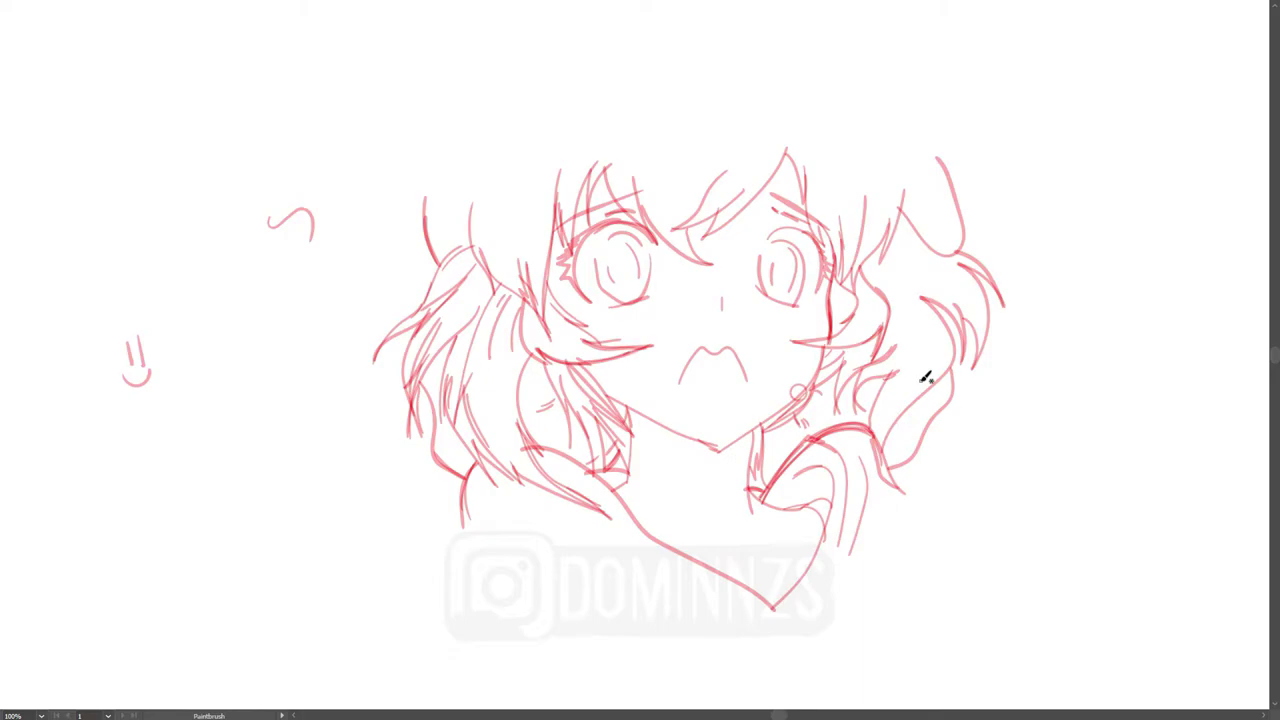
# Step: Handwrite the note 'Spiky AF' to the left of the face
pyautogui.moveTo(150, 442); pyautogui.dragTo(114, 490)
pyautogui.moveTo(180, 440)
pyautogui.mouseDown()
pyautogui.moveTo(225, 470)
pyautogui.moveTo(290, 440)
pyautogui.mouseUp()
pyautogui.moveTo(283, 440); pyautogui.dragTo(308, 420)
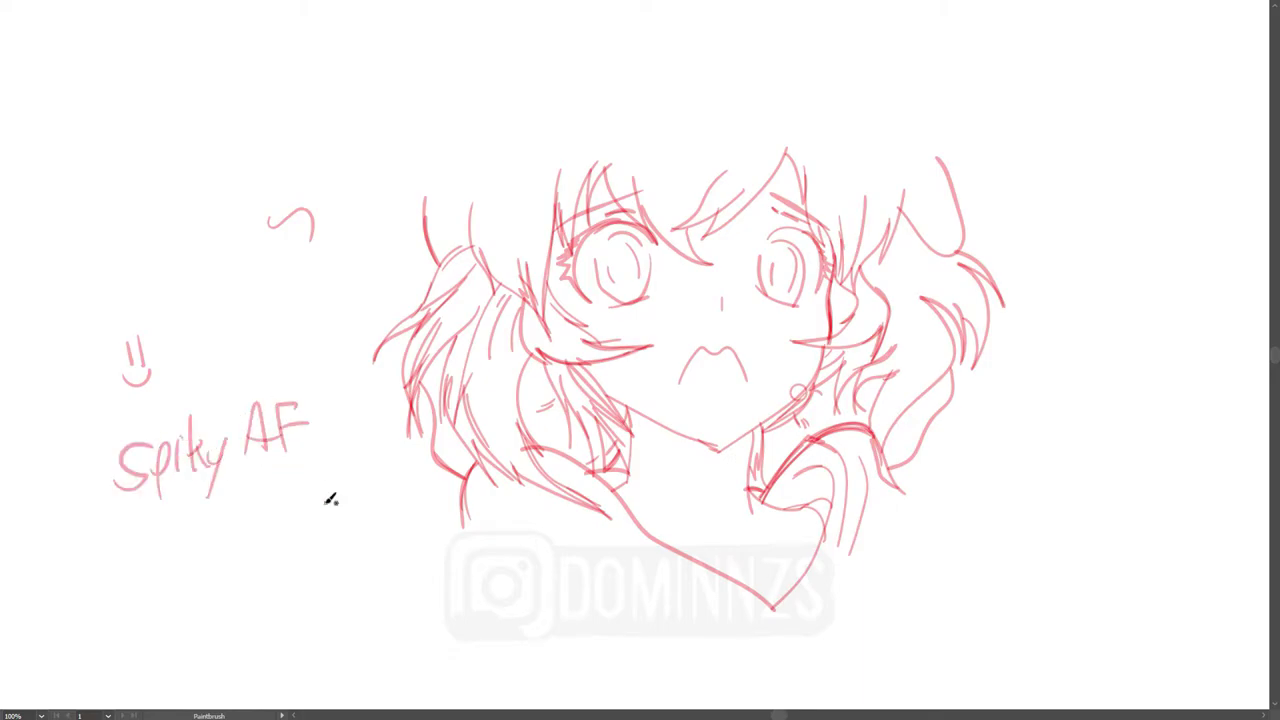
# Step: Handwrite the note 'But simple' at the lower right
pyautogui.moveTo(985, 497); pyautogui.dragTo(1018, 544)
pyautogui.moveTo(1008, 525)
pyautogui.mouseDown()
pyautogui.moveTo(1052, 530)
pyautogui.moveTo(1066, 562)
pyautogui.mouseUp()
pyautogui.moveTo(1110, 545); pyautogui.dragTo(1180, 600)
pyautogui.press('m')
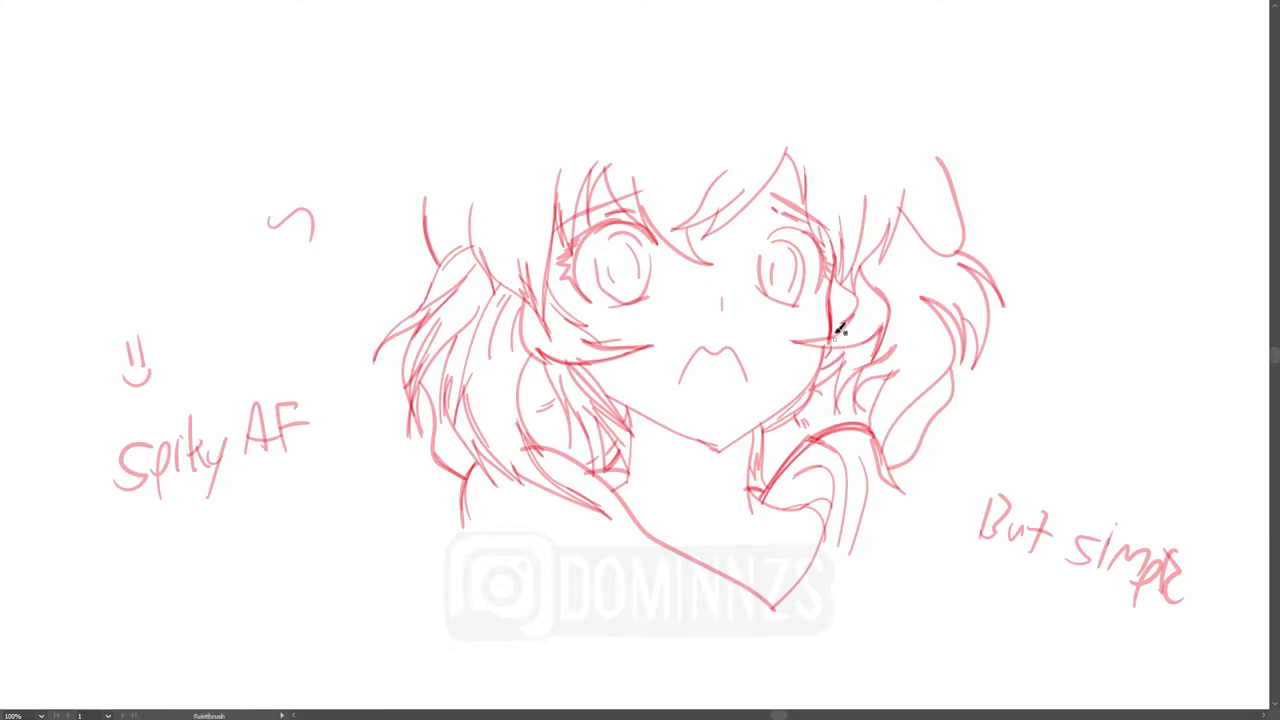
# Step: Leave full-screen mode and zoom out to see the whole artboard and layers
pyautogui.press('f')
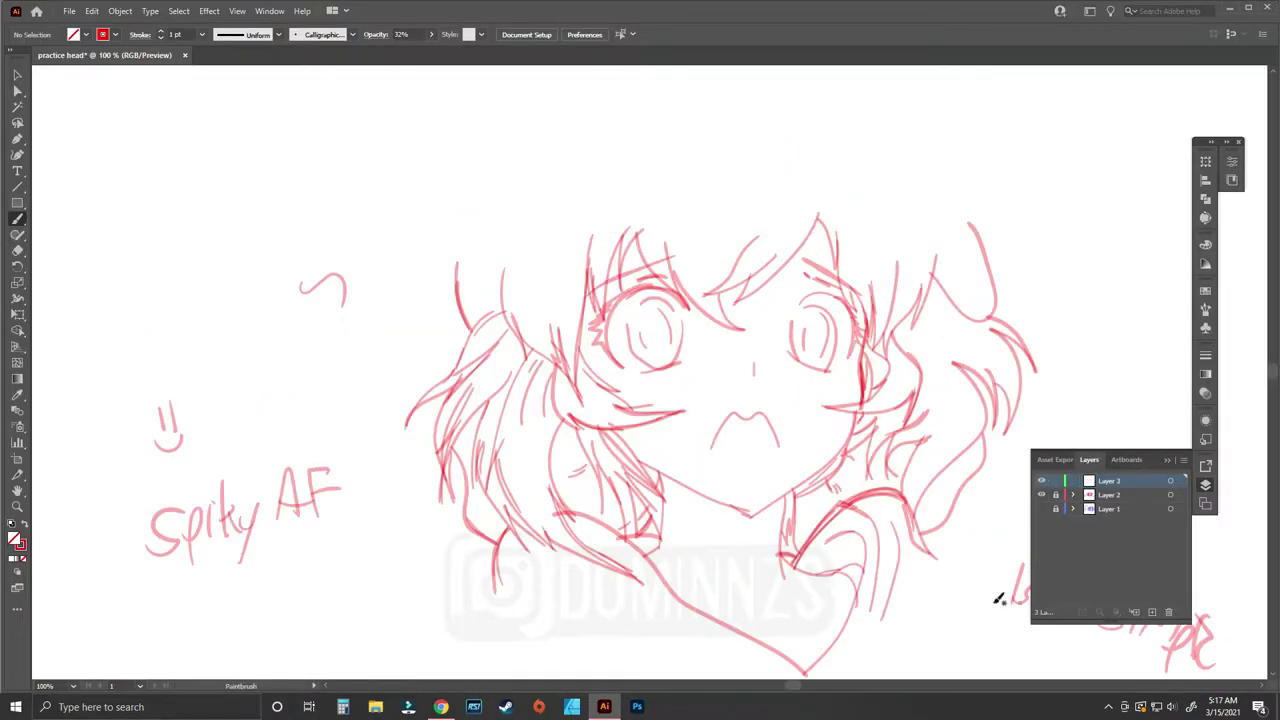
pyautogui.press('l')
pyautogui.hotkey('ctrl', '-')
pyautogui.hotkey('ctrl', '-')
pyautogui.hotkey('ctrl', '-')
pyautogui.press('v')
pyautogui.click(1041, 508)
pyautogui.click(1170, 480)
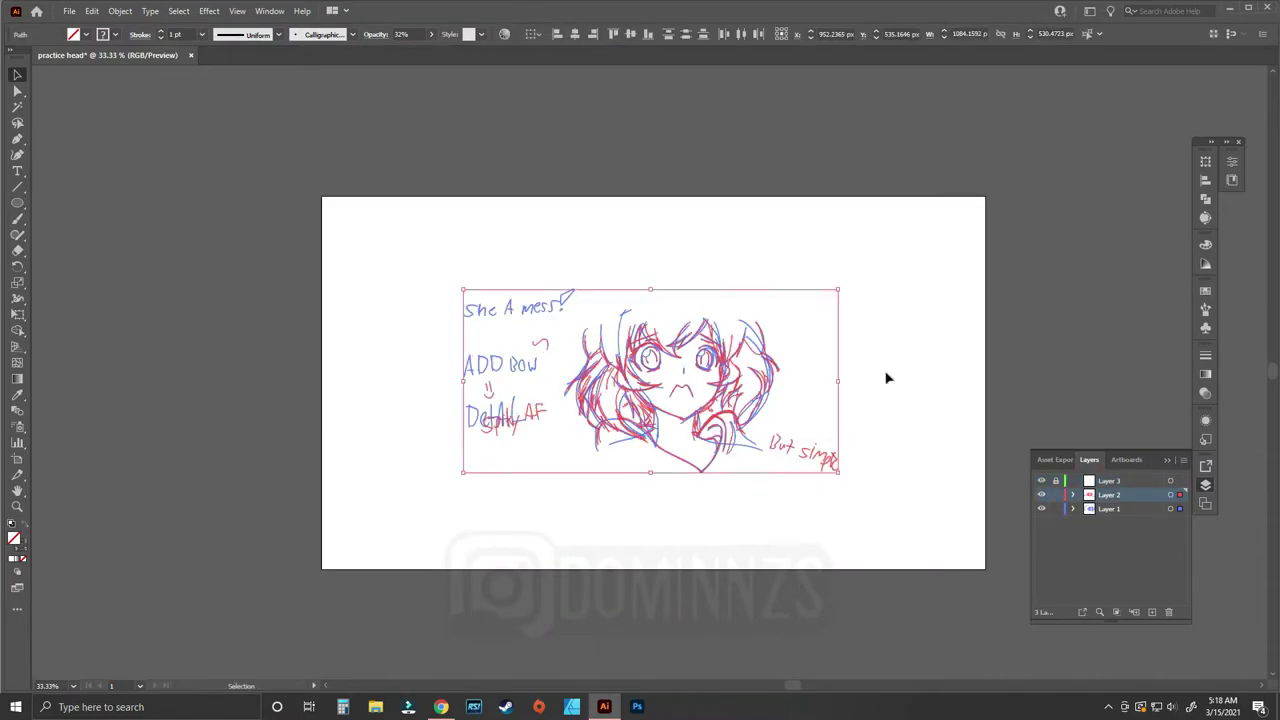
pyautogui.moveTo(465, 473); pyautogui.dragTo(330, 550)
# Step: Hide Layer 1, lock the red sketch Layer 2 and target Layer 3
pyautogui.click(1108, 494)
pyautogui.click(1041, 508)
pyautogui.moveTo(1055, 494); pyautogui.dragTo(1055, 508)
pyautogui.click(1108, 480)
pyautogui.hotkey('ctrl', '+')
pyautogui.hotkey('ctrl', '+')
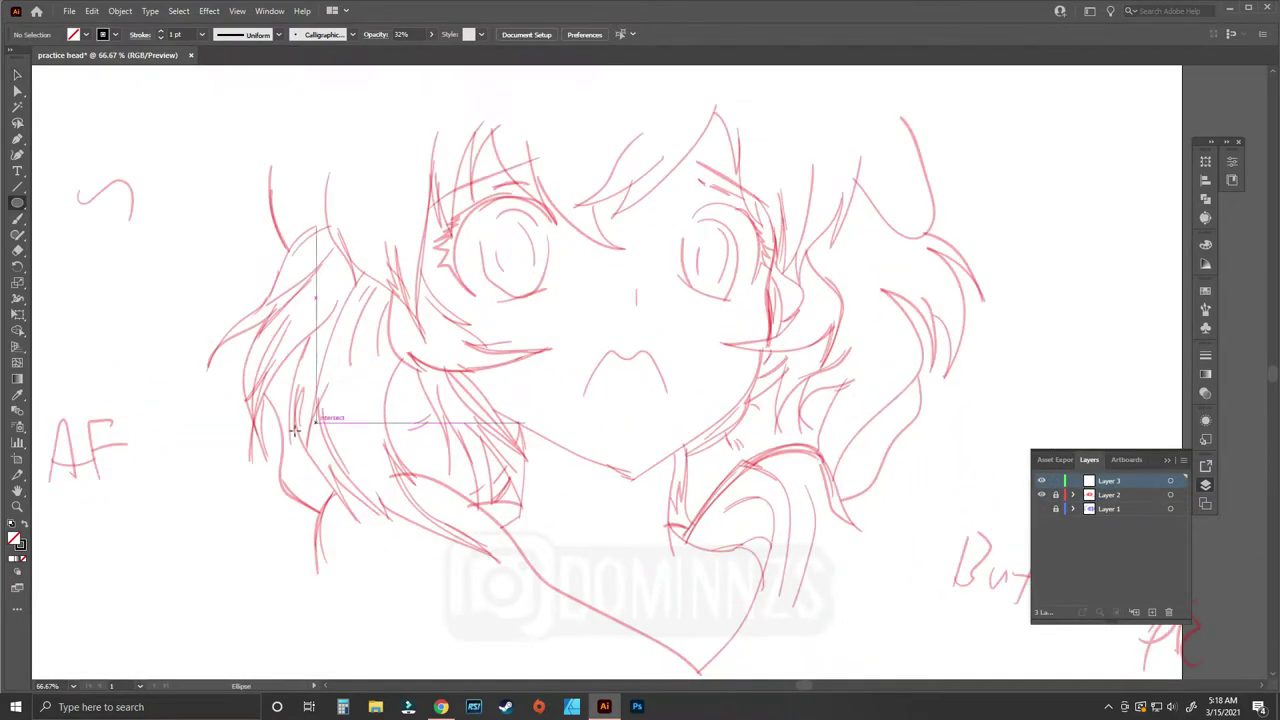
pyautogui.press('l')
pyautogui.moveTo(244, 484); pyautogui.dragTo(576, 490)
pyautogui.press('v')
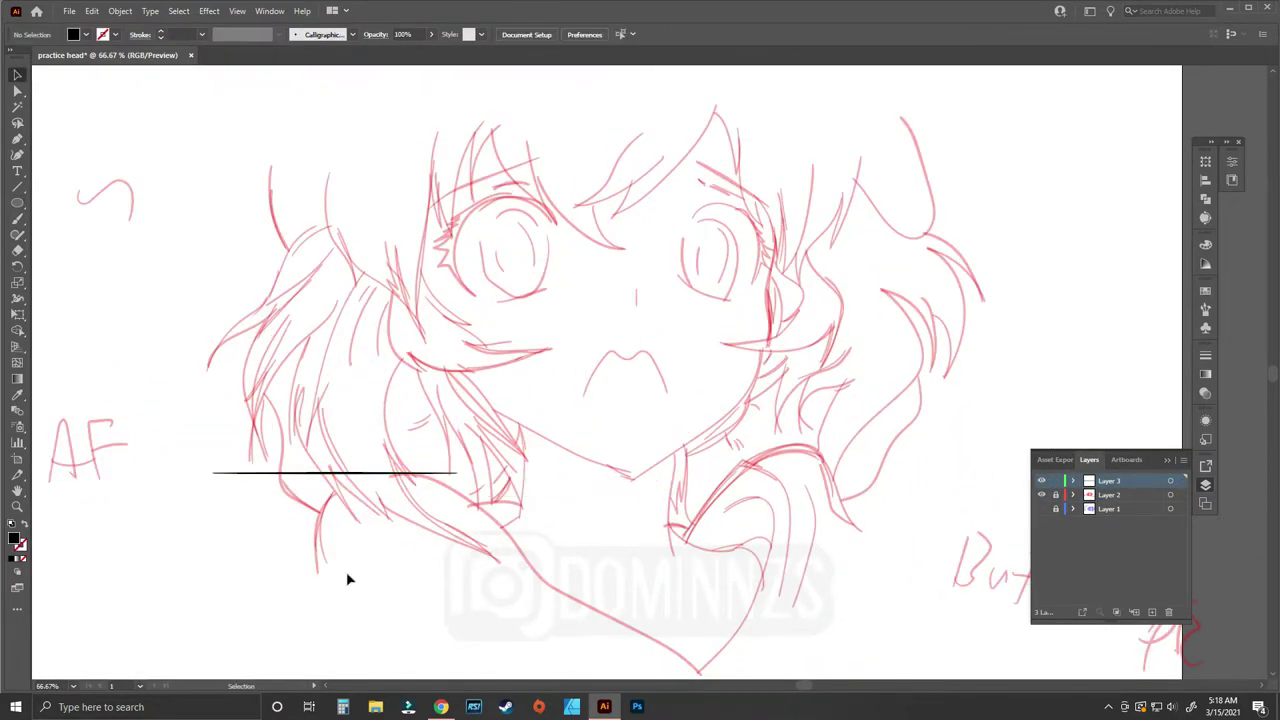
pyautogui.moveTo(428, 487); pyautogui.dragTo(428, 443)
# Step: Check the brush definition and test the Paintbrush by writing 'HI' in black
pyautogui.hotkey('ctrl', 'a')
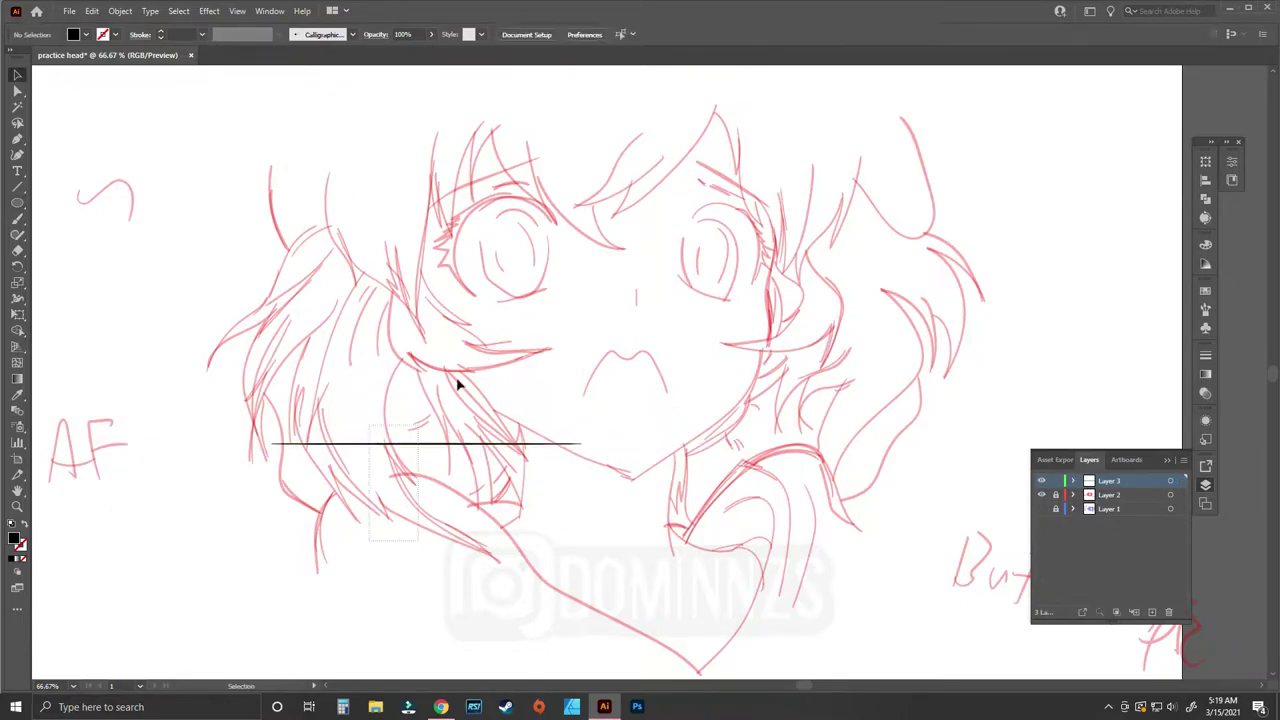
pyautogui.click(351, 35)
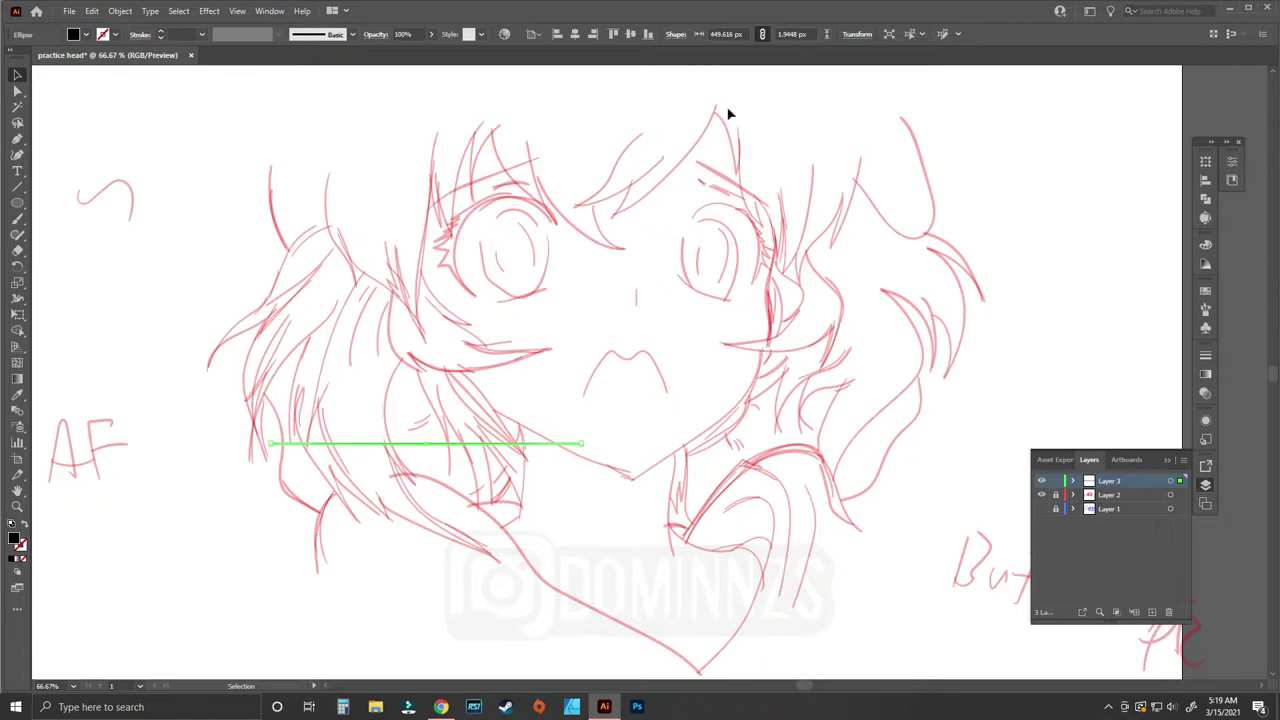
pyautogui.click(563, 534)
pyautogui.moveTo(111, 257)
pyautogui.mouseDown()
pyautogui.moveTo(111, 312)
pyautogui.moveTo(147, 312)
pyautogui.mouseUp()
pyautogui.moveTo(698, 528); pyautogui.dragTo(702, 478)
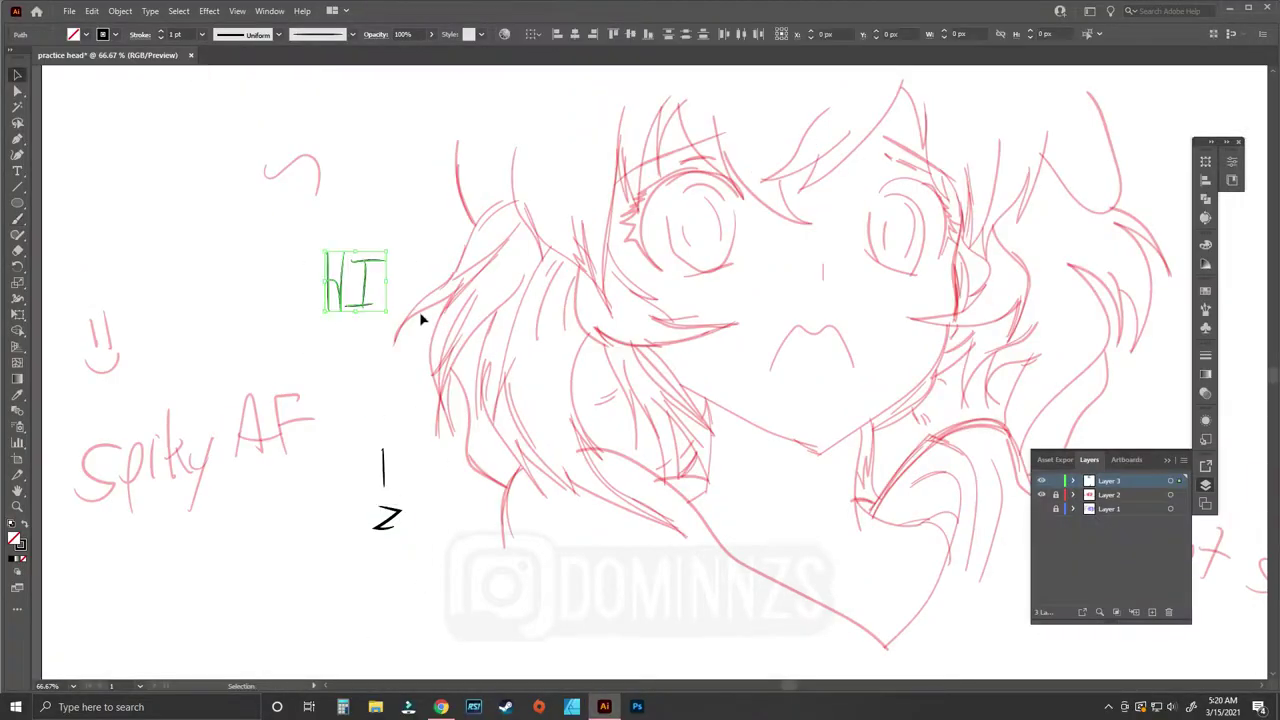
# Step: Delete the test 'HI' and ink the right neck and collar curves in black
pyautogui.press('Delete')
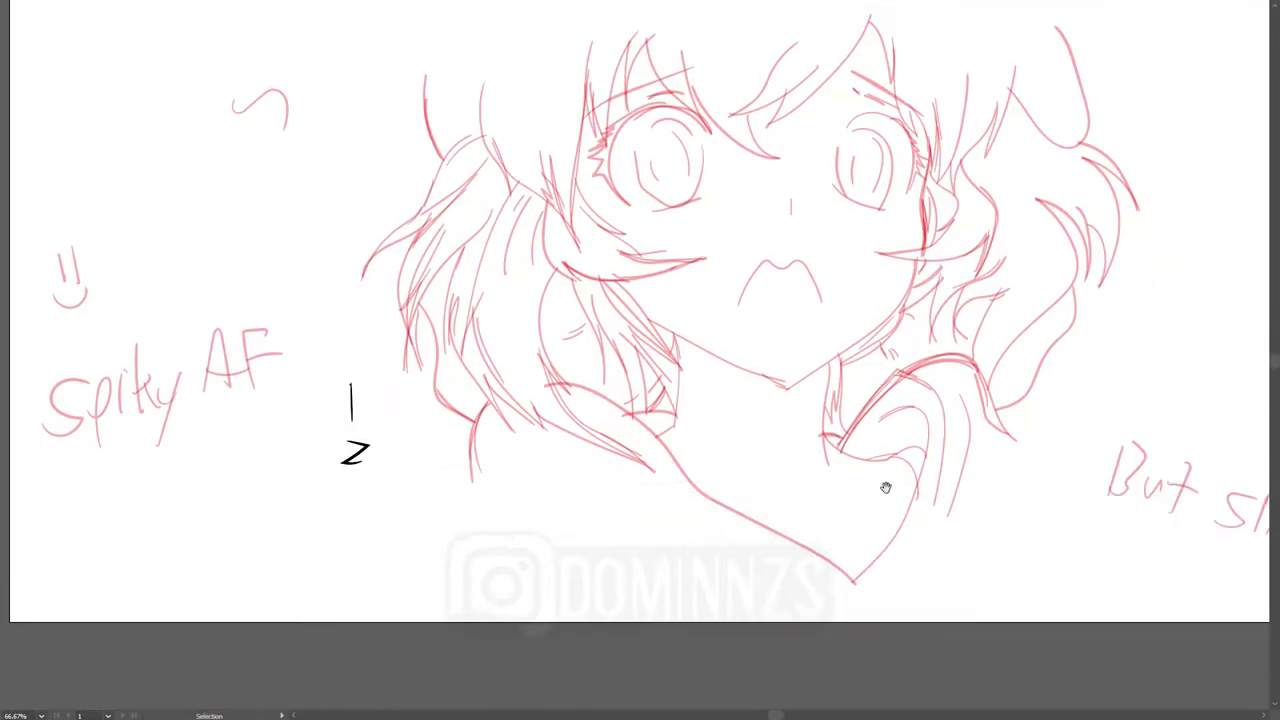
pyautogui.moveTo(619, 315); pyautogui.dragTo(622, 488)
pyautogui.moveTo(608, 428); pyautogui.dragTo(752, 525)
pyautogui.moveTo(711, 461); pyautogui.dragTo(772, 478)
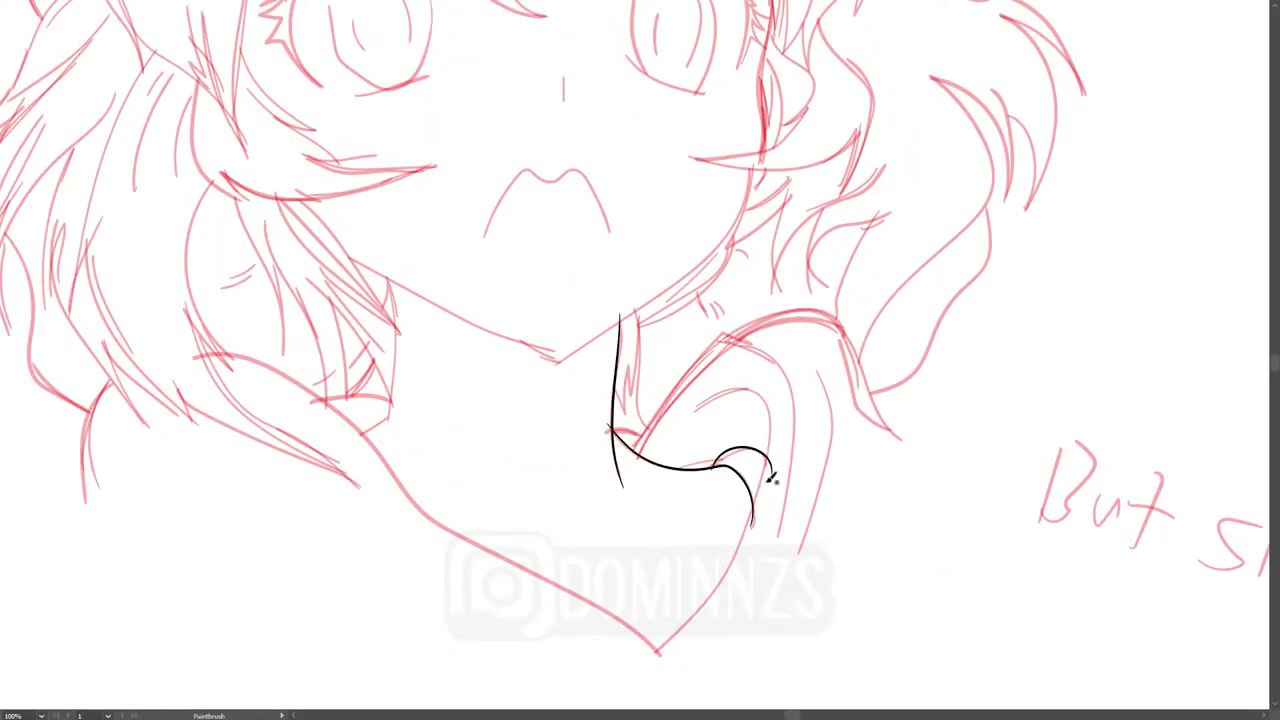
pyautogui.moveTo(691, 410)
pyautogui.mouseDown()
pyautogui.moveTo(658, 658)
pyautogui.moveTo(650, 562)
pyautogui.moveTo(748, 553)
pyautogui.mouseUp()
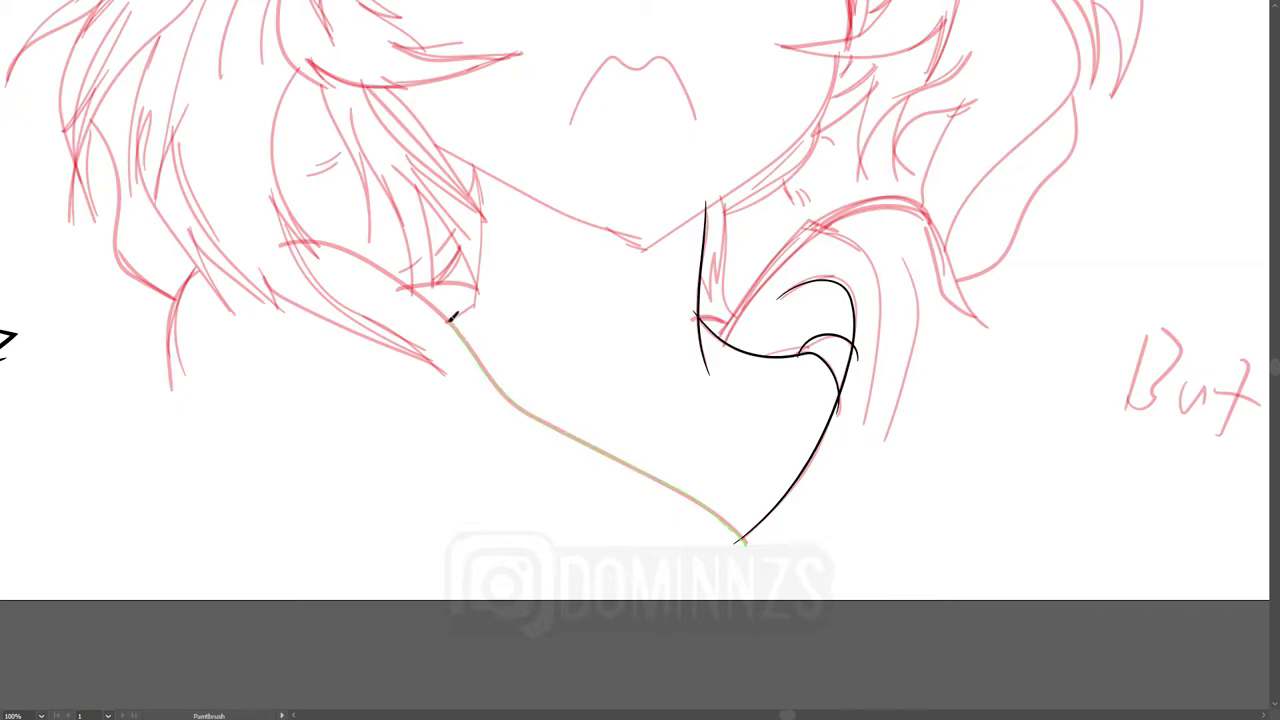
pyautogui.moveTo(410, 282); pyautogui.dragTo(171, 386)
# Step: Ink the left shoulder arc and the collar fold line in black
pyautogui.moveTo(452, 244); pyautogui.dragTo(470, 378)
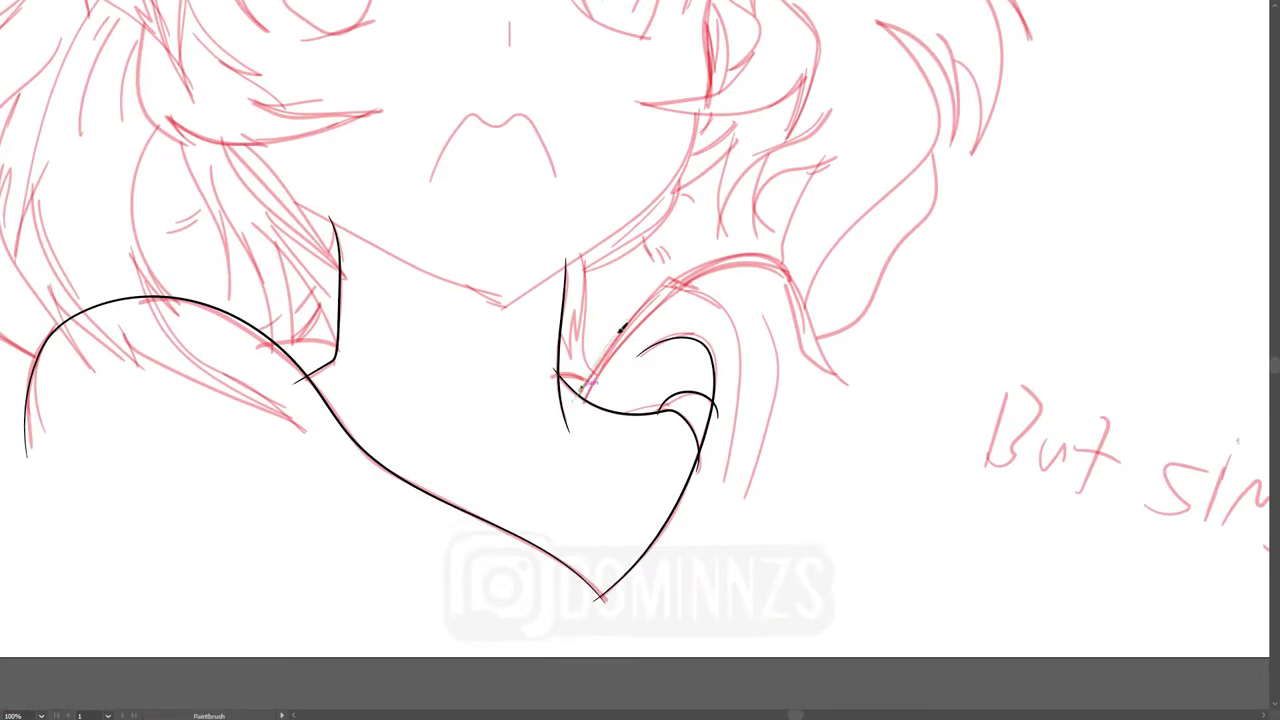
pyautogui.moveTo(722, 482)
pyautogui.mouseDown()
pyautogui.moveTo(592, 408)
pyautogui.moveTo(678, 276)
pyautogui.moveTo(845, 380)
pyautogui.mouseUp()
pyautogui.moveTo(778, 312); pyautogui.dragTo(742, 505)
pyautogui.moveTo(693, 566); pyautogui.dragTo(857, 571)
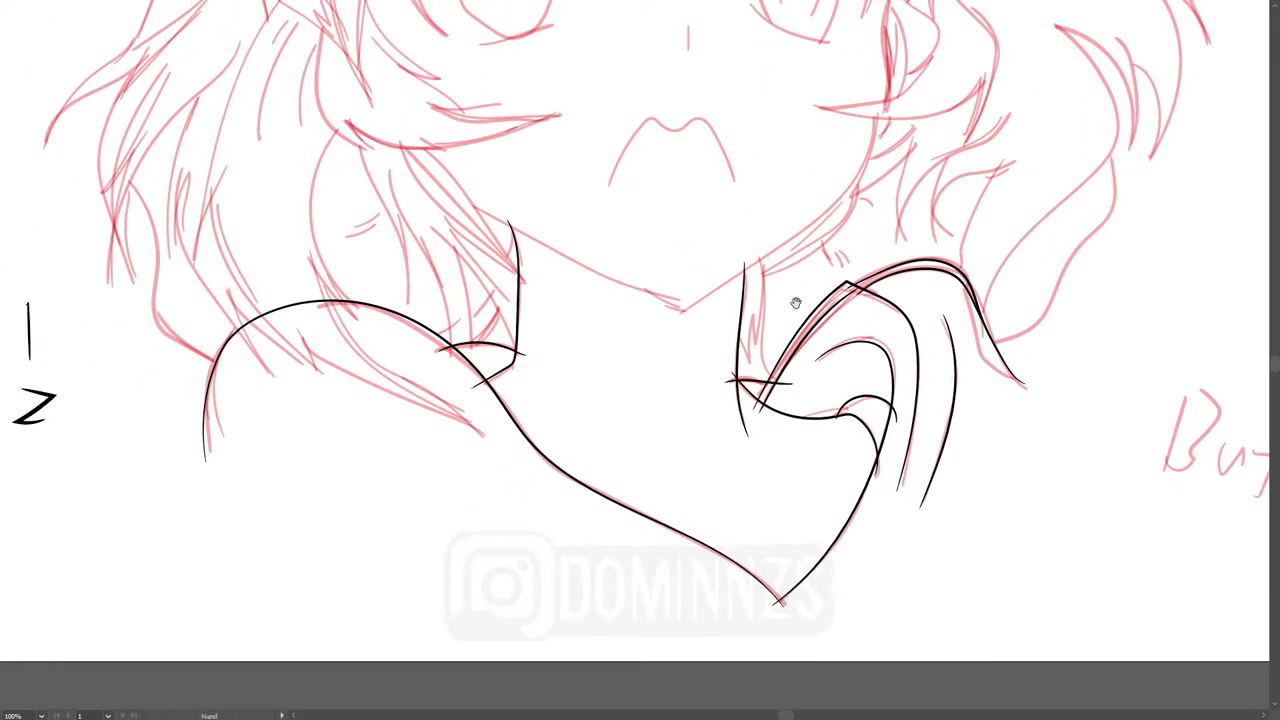
pyautogui.moveTo(795, 302); pyautogui.dragTo(723, 405)
# Step: Ink the mouth, the right side of the face and the left jawline in black
pyautogui.moveTo(525, 298); pyautogui.dragTo(650, 298)
pyautogui.moveTo(751, 367); pyautogui.dragTo(789, 309)
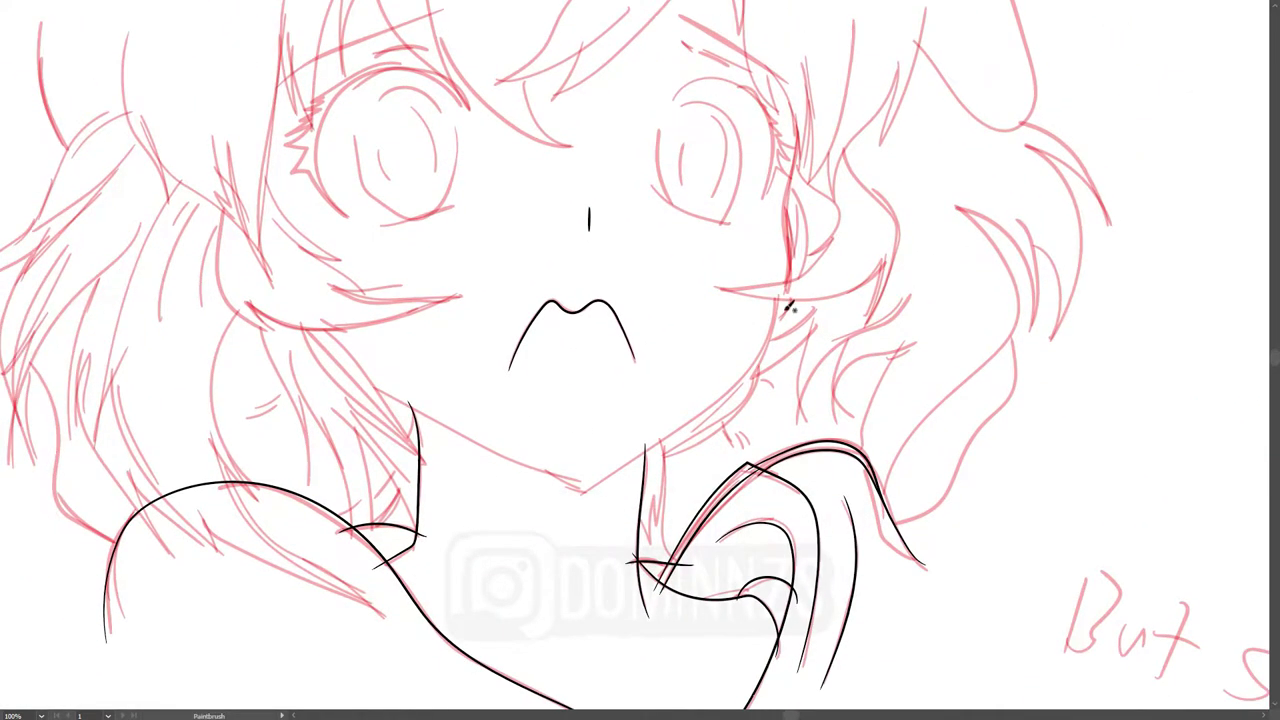
pyautogui.moveTo(790, 245); pyautogui.dragTo(788, 262)
pyautogui.moveTo(585, 488)
pyautogui.mouseDown()
pyautogui.moveTo(632, 458)
pyautogui.moveTo(405, 400)
pyautogui.mouseUp()
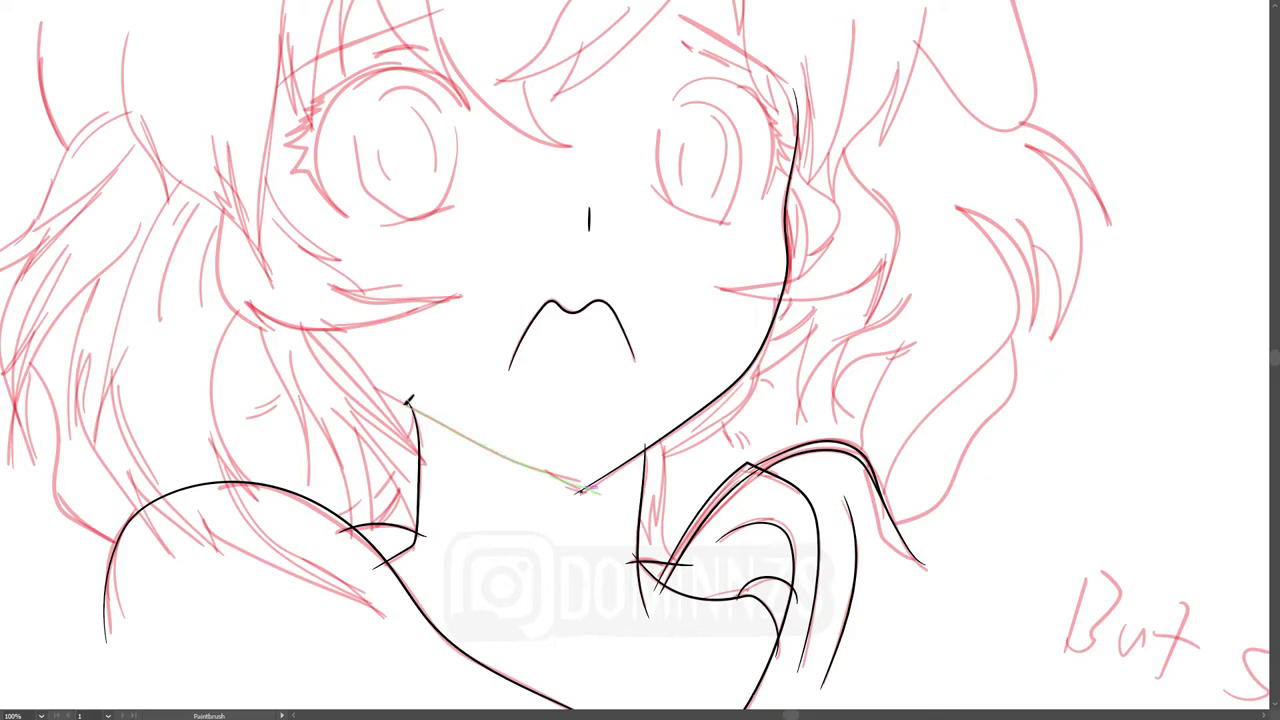
pyautogui.moveTo(378, 220); pyautogui.dragTo(478, 340)
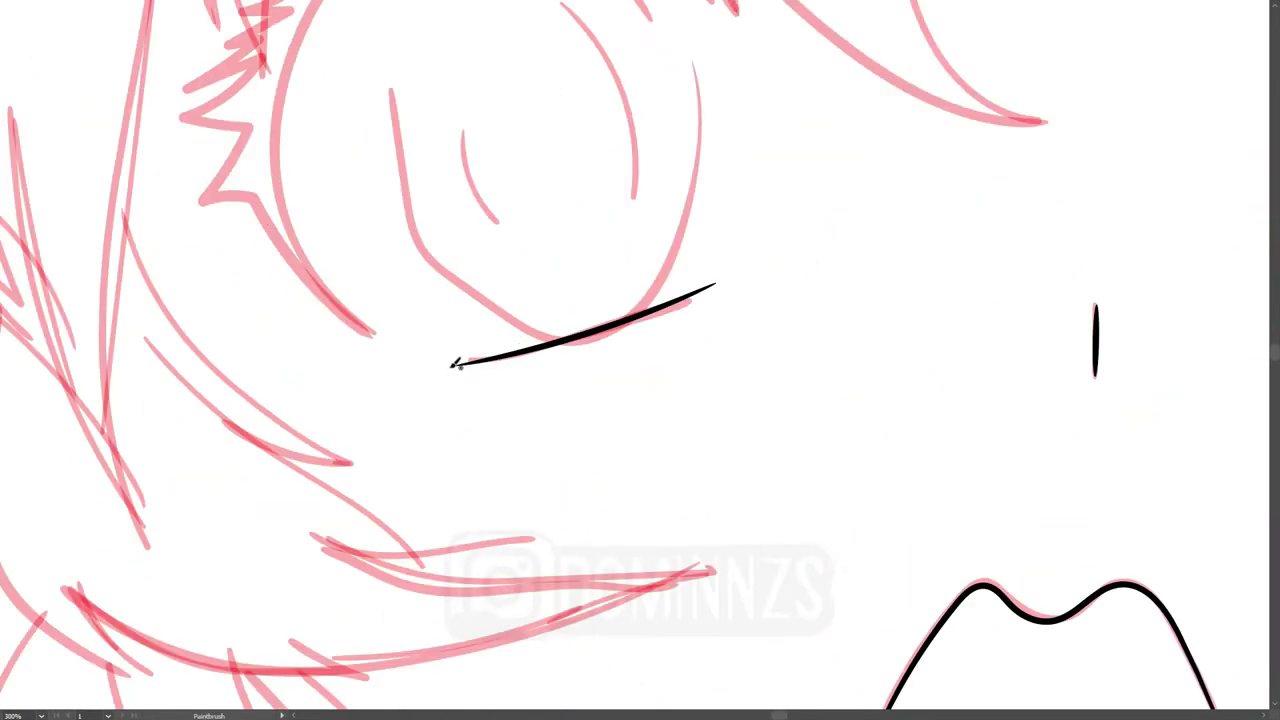
# Step: Ink the first eye's lower lid, lower outline and inner arc in black
pyautogui.moveTo(462, 364); pyautogui.dragTo(720, 290)
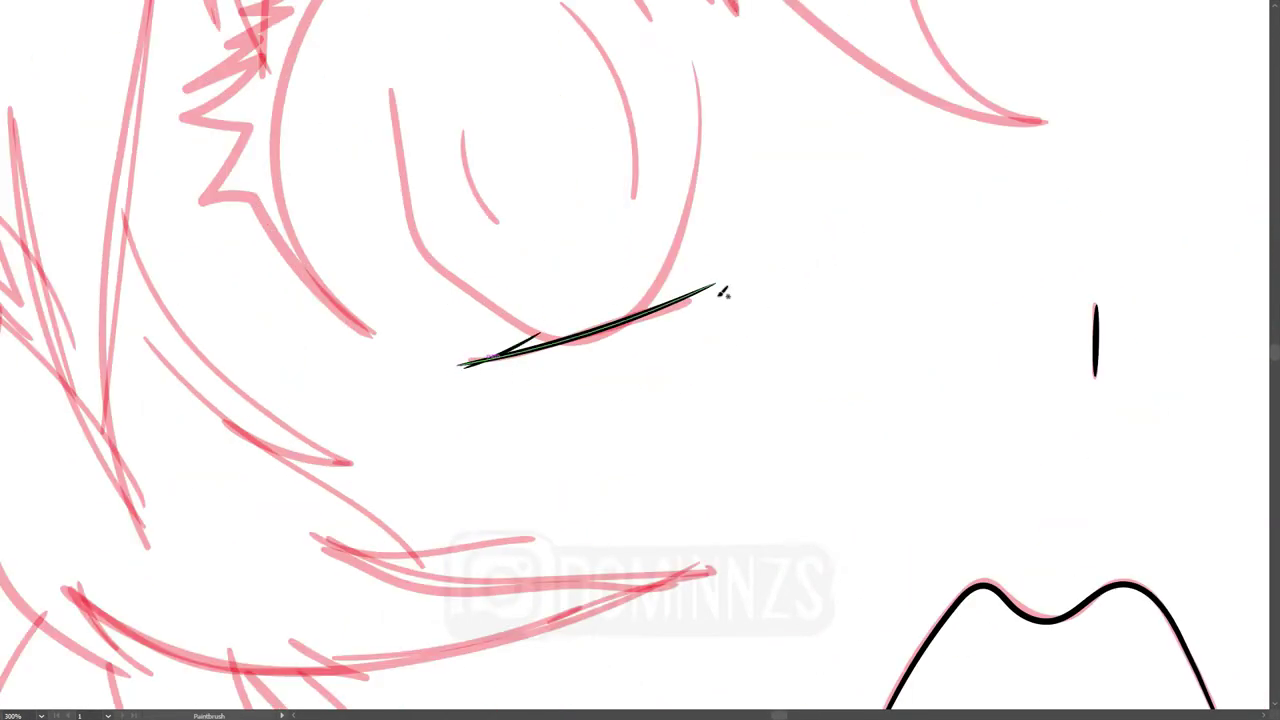
pyautogui.moveTo(511, 176)
pyautogui.mouseDown()
pyautogui.moveTo(531, 263)
pyautogui.moveTo(240, 225)
pyautogui.mouseUp()
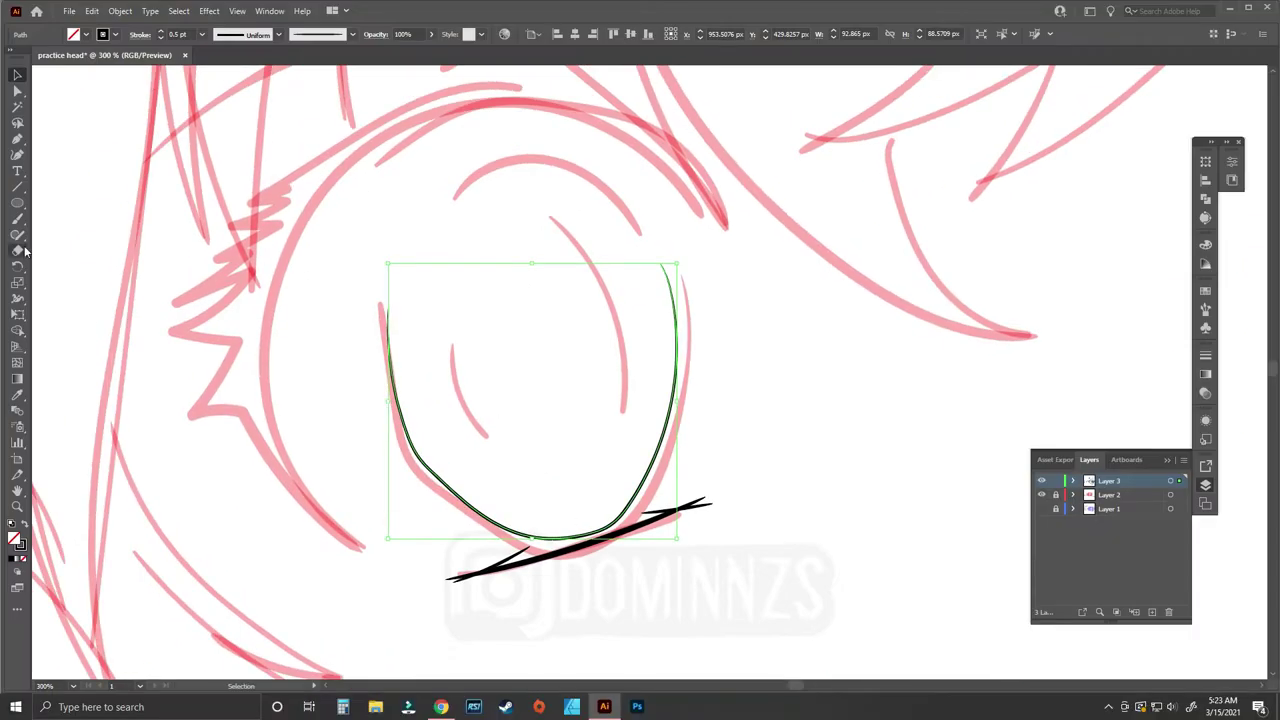
pyautogui.keyDown('ctrl'); pyautogui.click(785, 440); pyautogui.keyUp('ctrl')
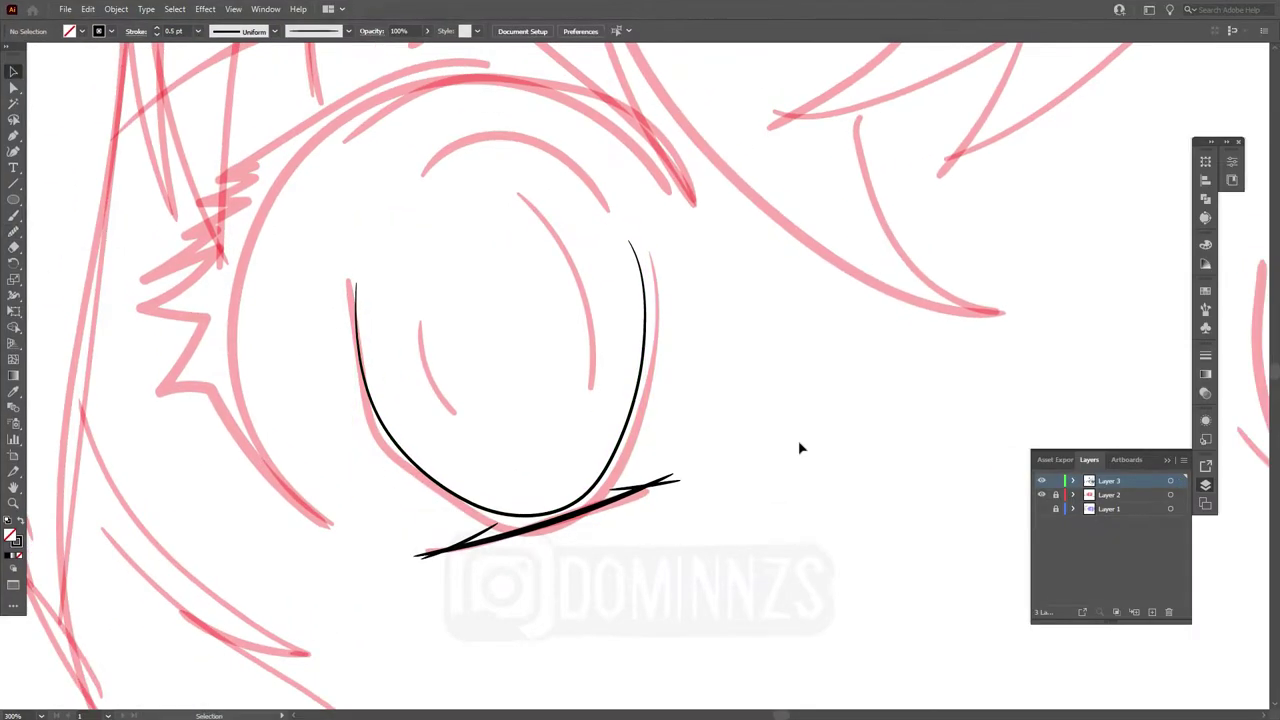
pyautogui.moveTo(461, 505); pyautogui.dragTo(490, 522)
pyautogui.moveTo(645, 250)
pyautogui.mouseDown()
pyautogui.moveTo(640, 386)
pyautogui.moveTo(610, 535)
pyautogui.mouseUp()
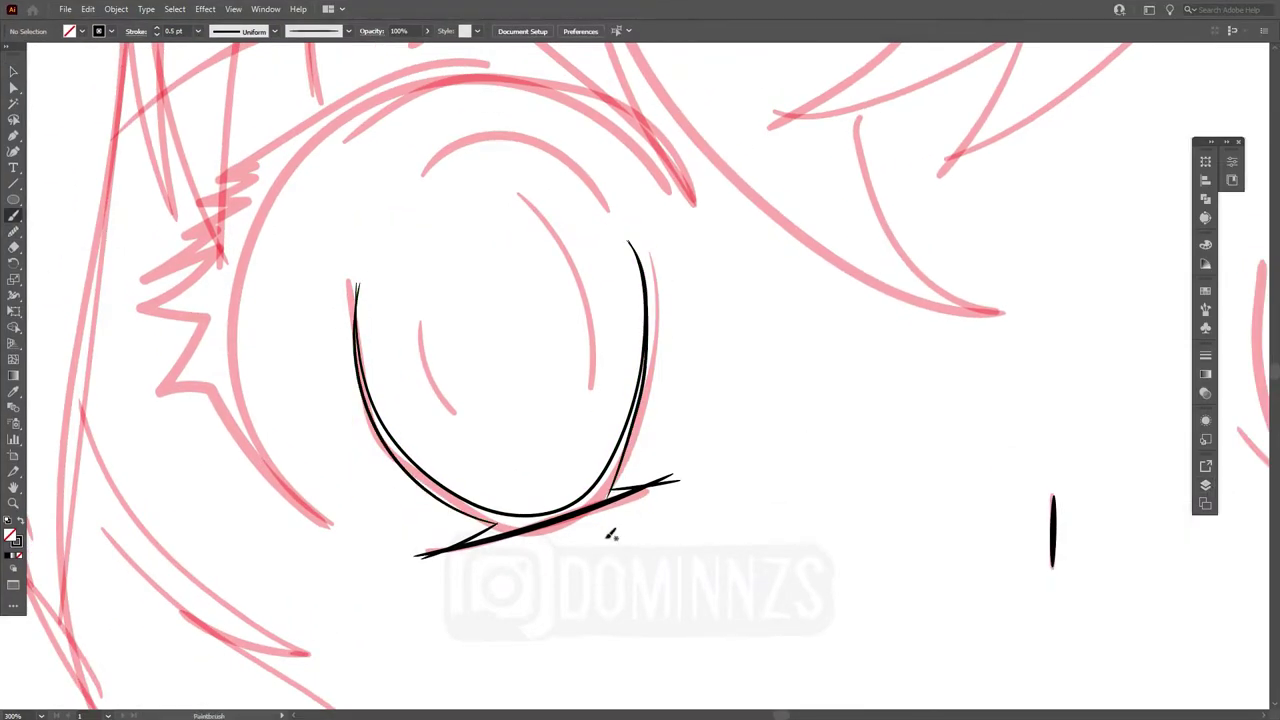
# Step: Zoom in to ink the first eye's inner arcs, top arc and outer outlines
pyautogui.hotkey('ctrl', '+')
pyautogui.moveTo(364, 357); pyautogui.dragTo(409, 479)
pyautogui.moveTo(543, 244); pyautogui.dragTo(592, 445)
pyautogui.moveTo(367, 160); pyautogui.dragTo(615, 210)
pyautogui.hotkey('ctrl', '-')
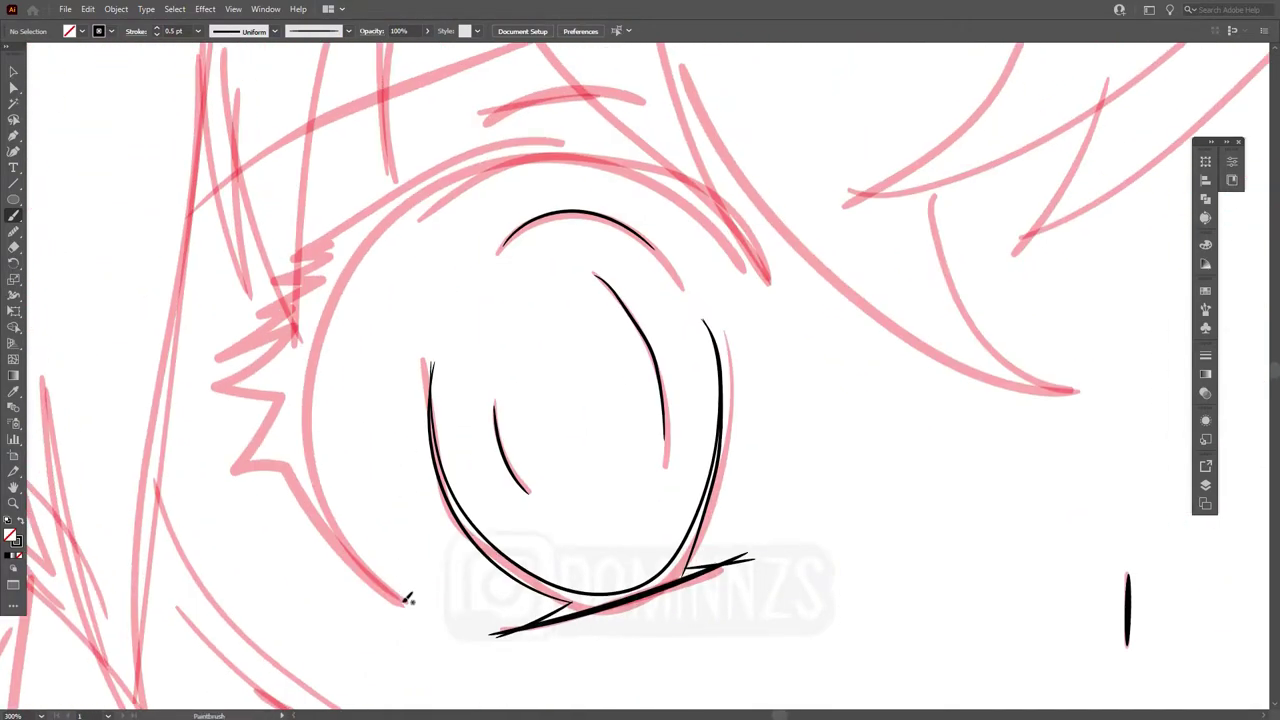
pyautogui.moveTo(403, 597); pyautogui.dragTo(770, 285)
pyautogui.moveTo(328, 275); pyautogui.dragTo(400, 600)
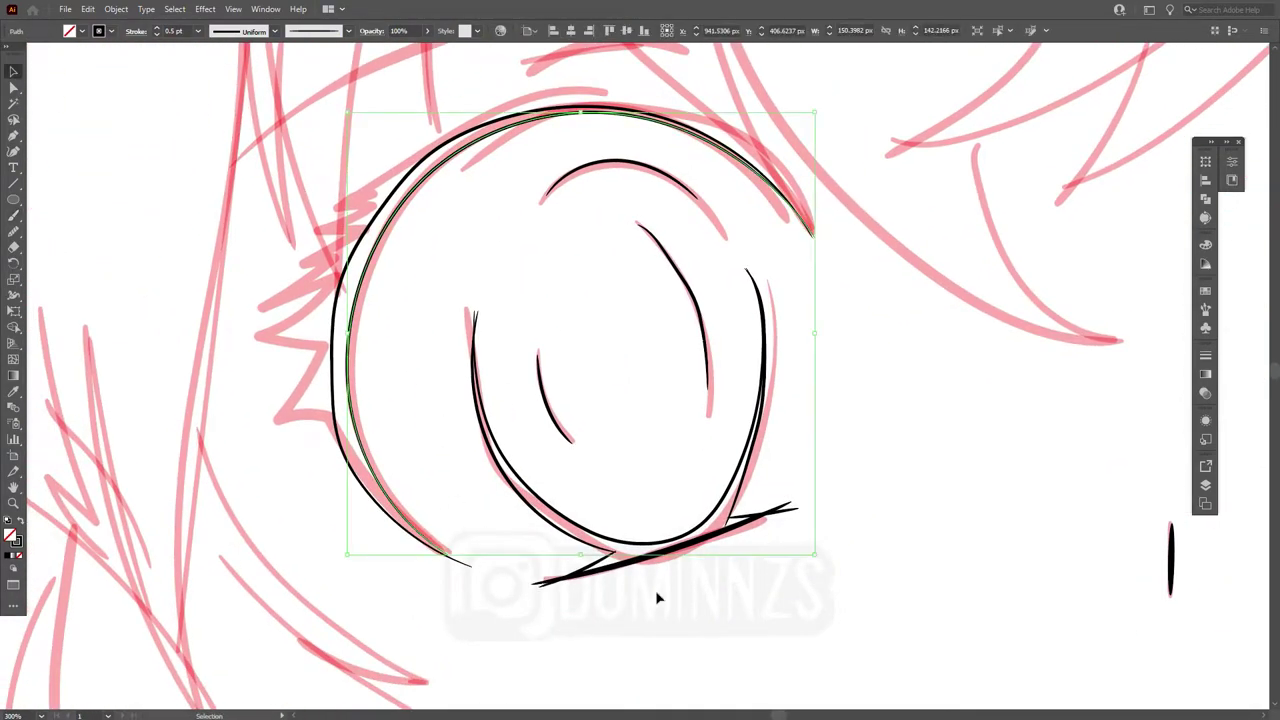
pyautogui.keyDown('ctrl'); pyautogui.click(447, 557); pyautogui.keyUp('ctrl')
# Step: Draw spiky solid eyelashes on the first eye with the Pencil
pyautogui.press('n')
pyautogui.moveTo(282, 524); pyautogui.dragTo(330, 452)
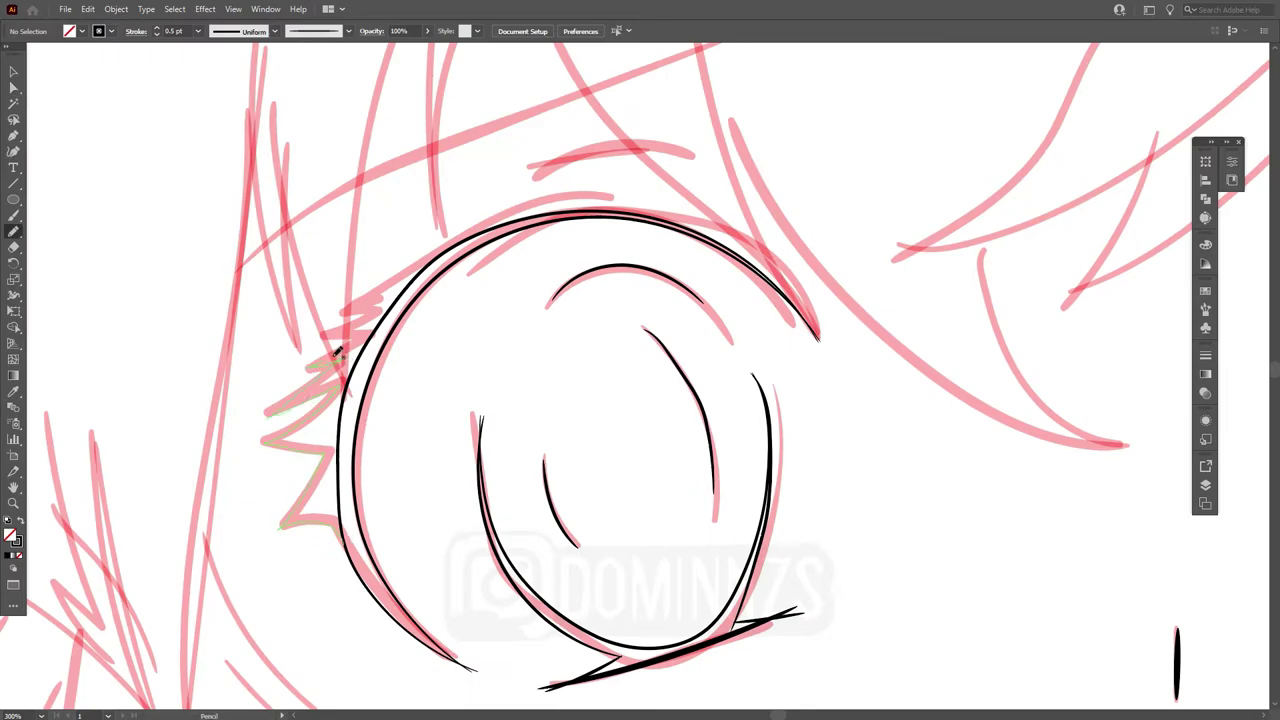
pyautogui.scroll(-3, 391, 614)
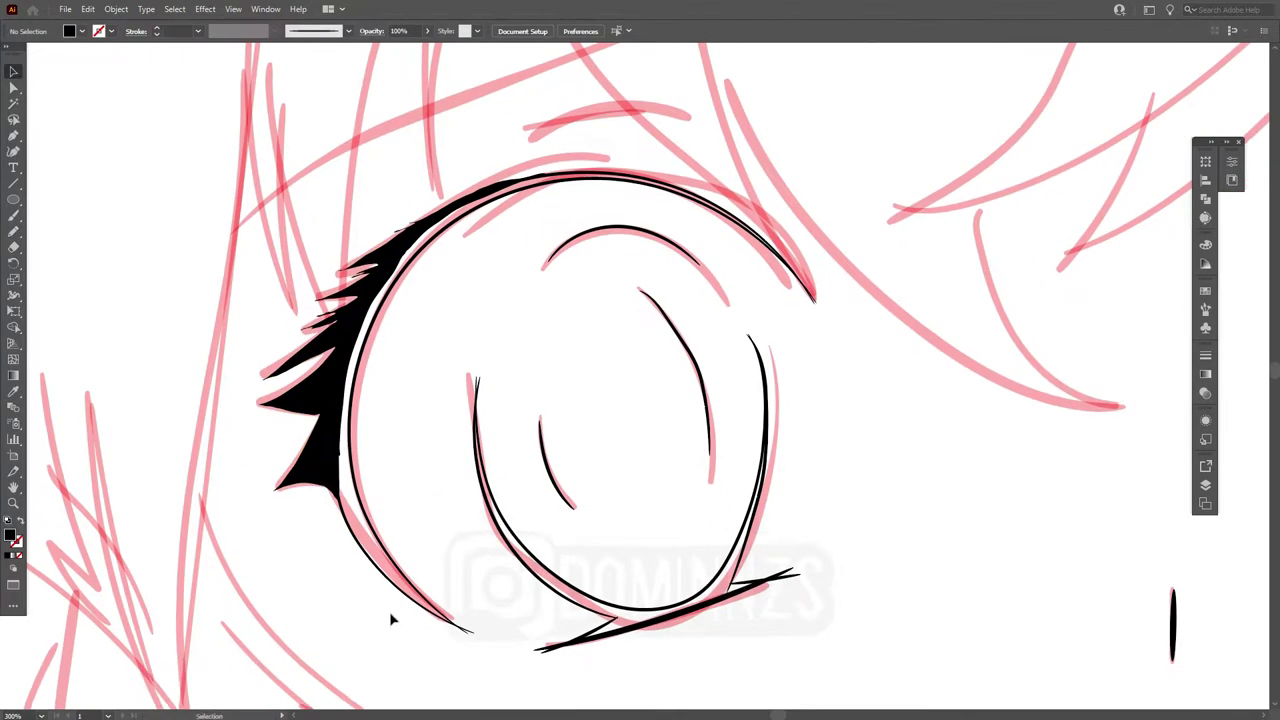
pyautogui.scroll(-5, 517, 340)
pyautogui.press('b')
pyautogui.scroll(5, 626, 557)
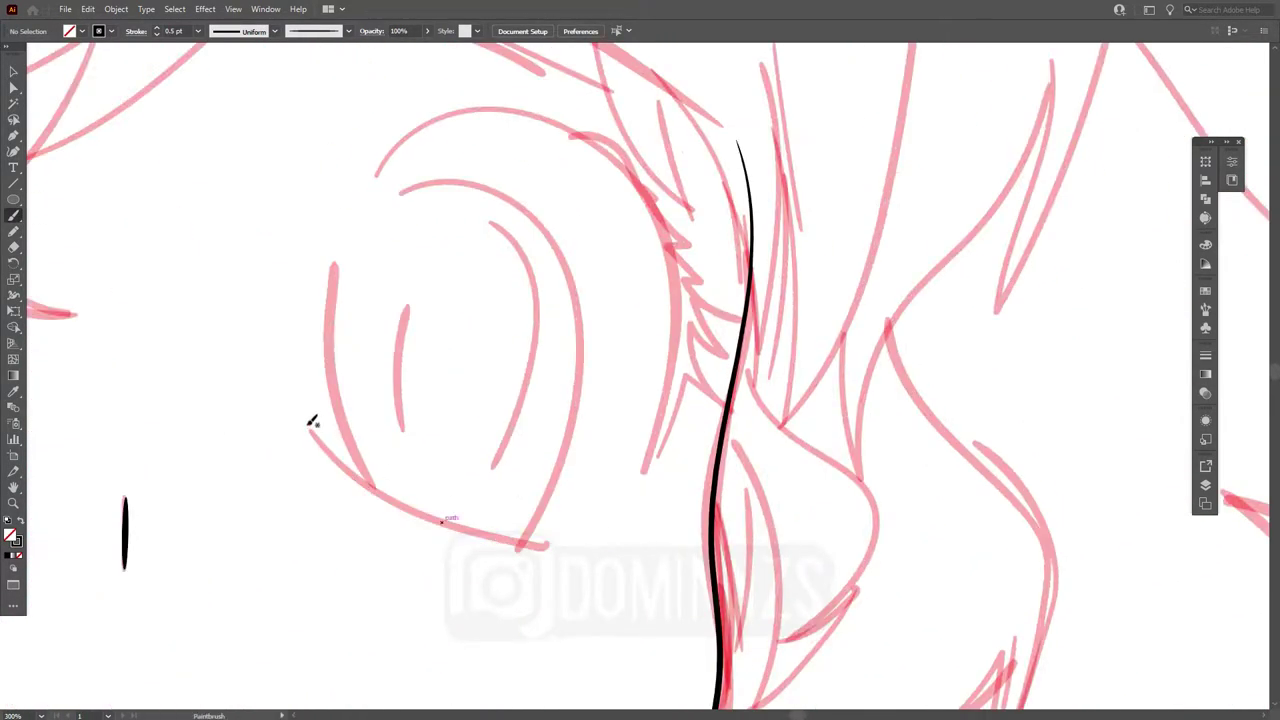
# Step: Ink the second eye's lower lid, side curves, iris curve and outer upper arc
pyautogui.moveTo(309, 428); pyautogui.dragTo(581, 545)
pyautogui.moveTo(534, 210); pyautogui.dragTo(403, 189)
pyautogui.keyDown('ctrl'); pyautogui.click(620, 416); pyautogui.keyUp('ctrl')
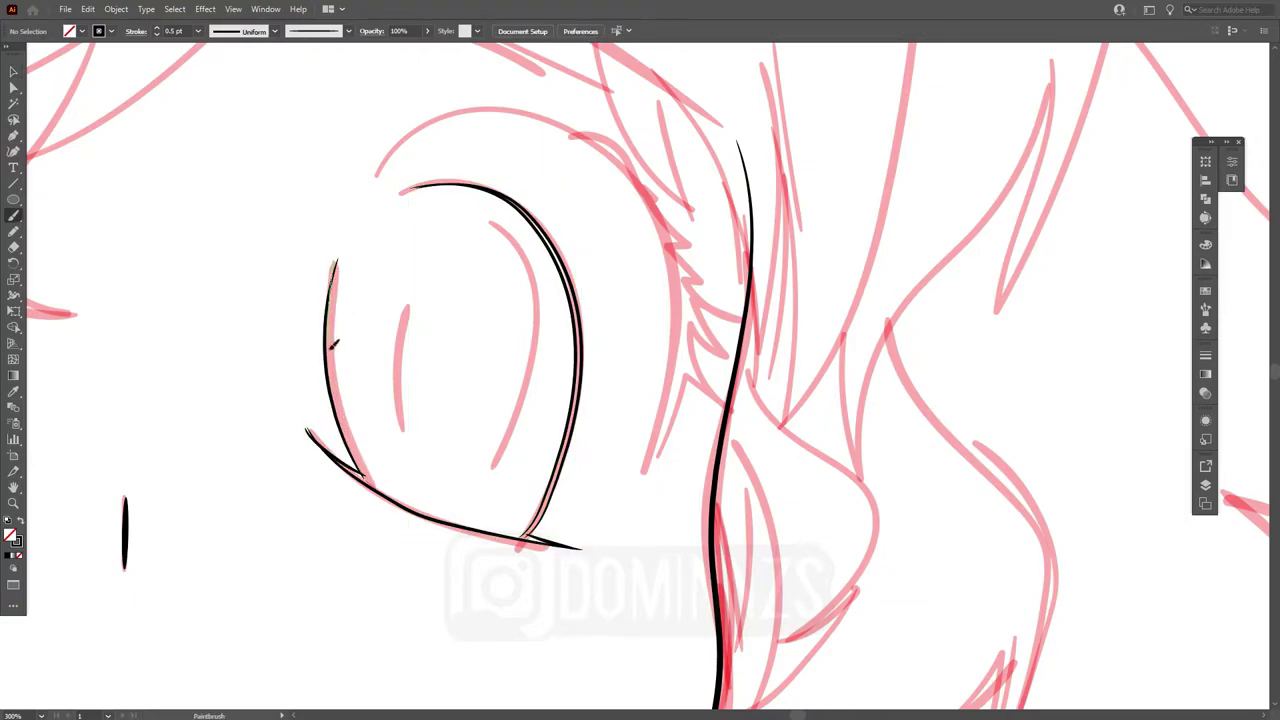
pyautogui.moveTo(334, 344); pyautogui.dragTo(308, 430)
pyautogui.moveTo(418, 287); pyautogui.dragTo(398, 430)
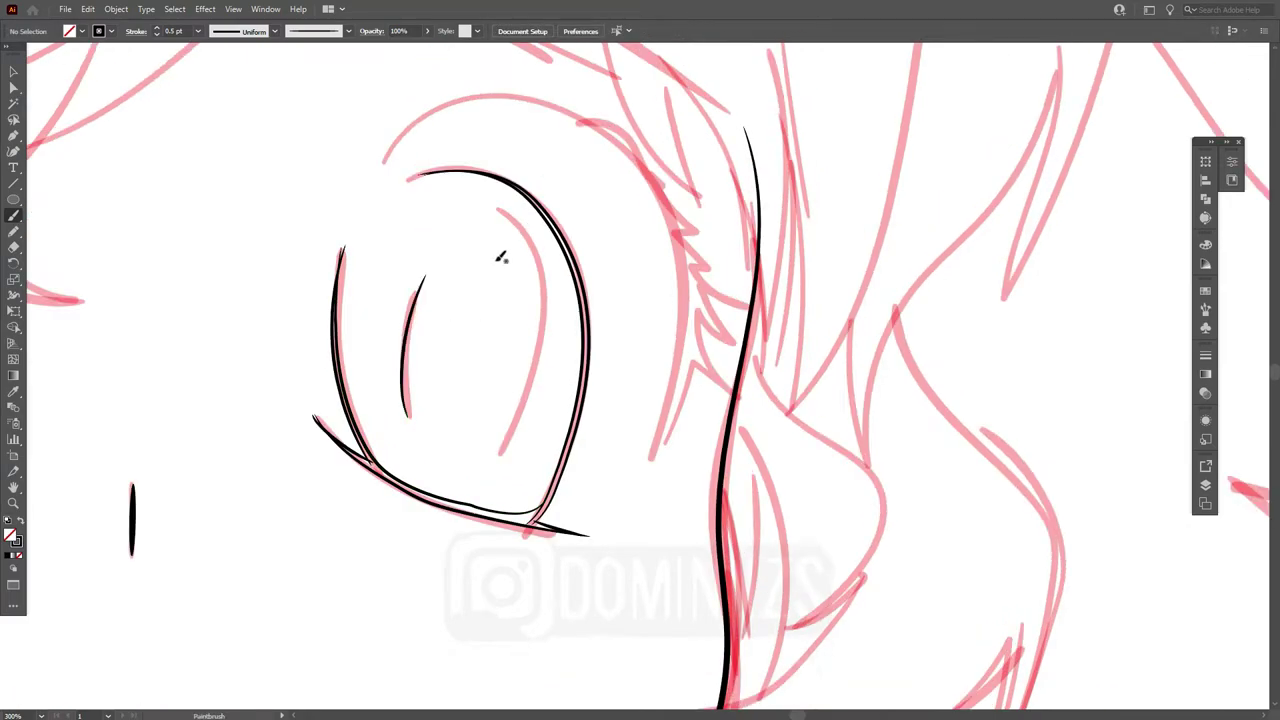
pyautogui.scroll(3, 511, 215)
pyautogui.moveTo(715, 608); pyautogui.dragTo(452, 306)
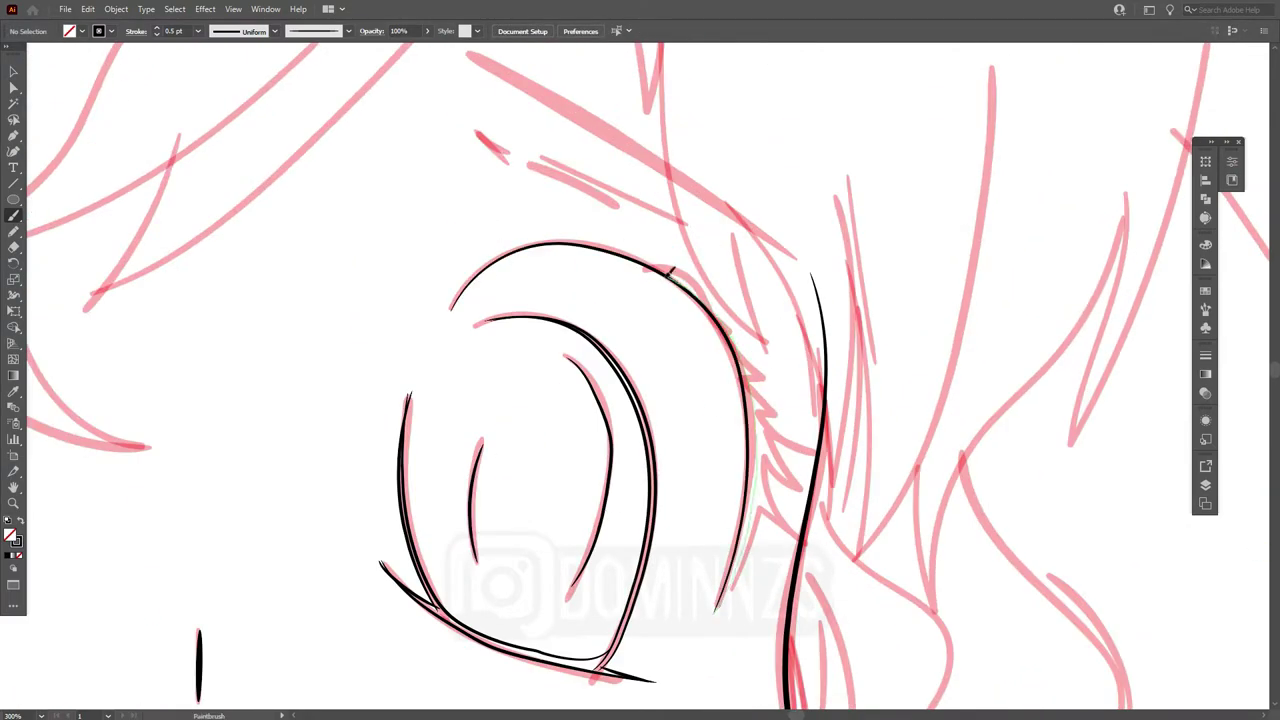
pyautogui.scroll(5, 716, 600)
# Step: Draw spiky solid eyelashes on the second eye with the Pencil
pyautogui.press('a')
pyautogui.scroll(3, 786, 500)
pyautogui.scroll(3, 800, 406)
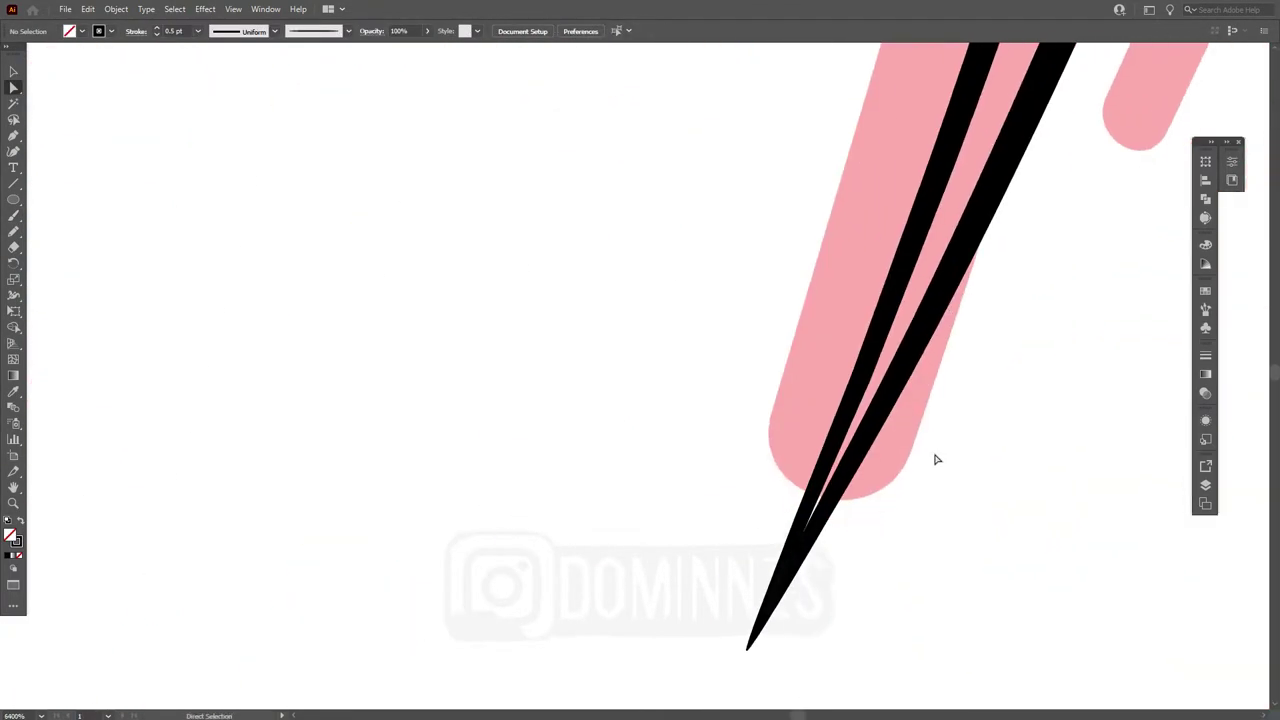
pyautogui.press('n')
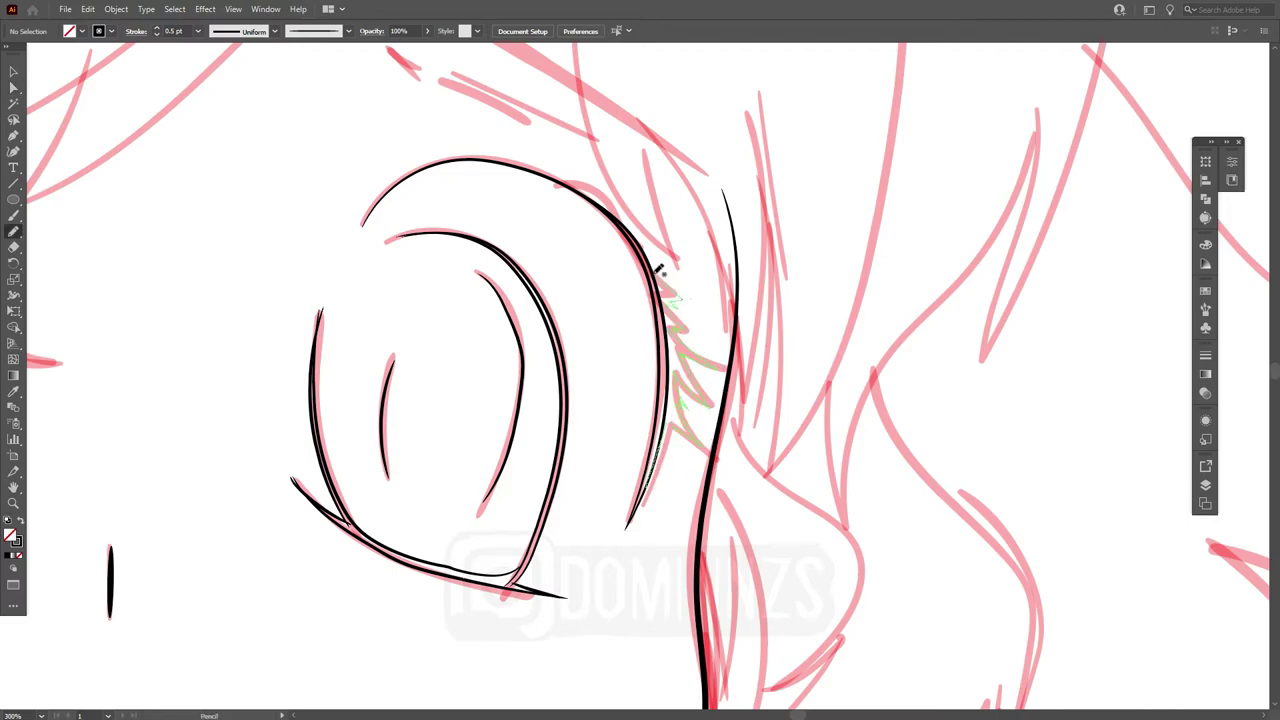
pyautogui.moveTo(663, 417); pyautogui.dragTo(668, 430)
pyautogui.scroll(-3, 780, 513)
# Step: Set the stroke to black and ink the brow and a strand above the left eye
pyautogui.scroll(-3, 668, 484)
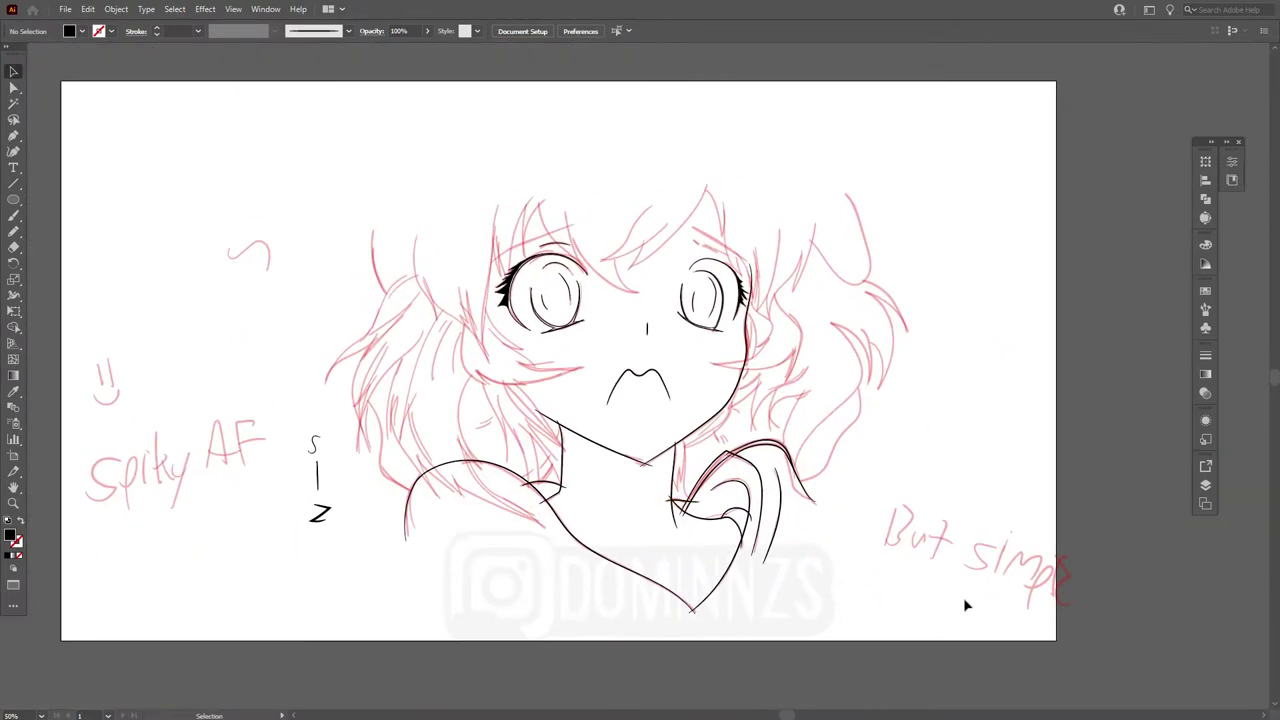
pyautogui.press('b')
pyautogui.scroll(4, 578, 256)
pyautogui.hotkey('shift', 'x')
pyautogui.moveTo(572, 258); pyautogui.dragTo(618, 328)
pyautogui.moveTo(478, 200); pyautogui.dragTo(618, 328)
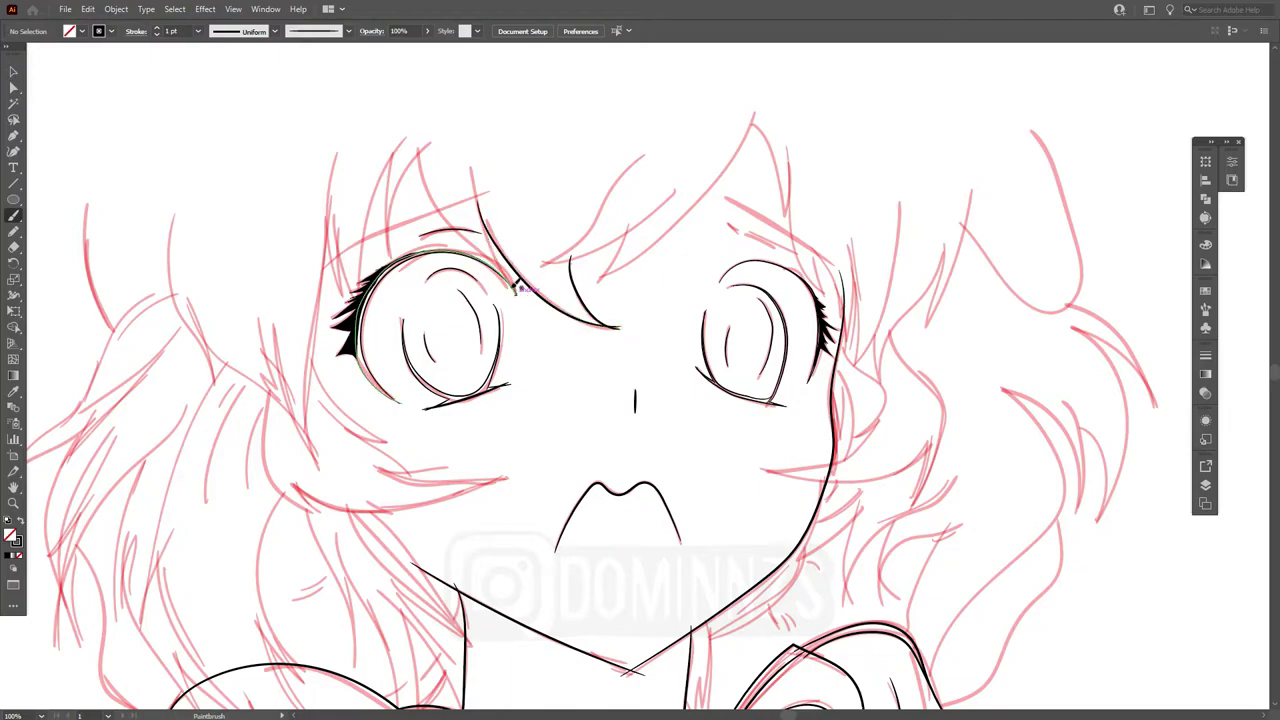
pyautogui.moveTo(420, 145); pyautogui.dragTo(436, 131)
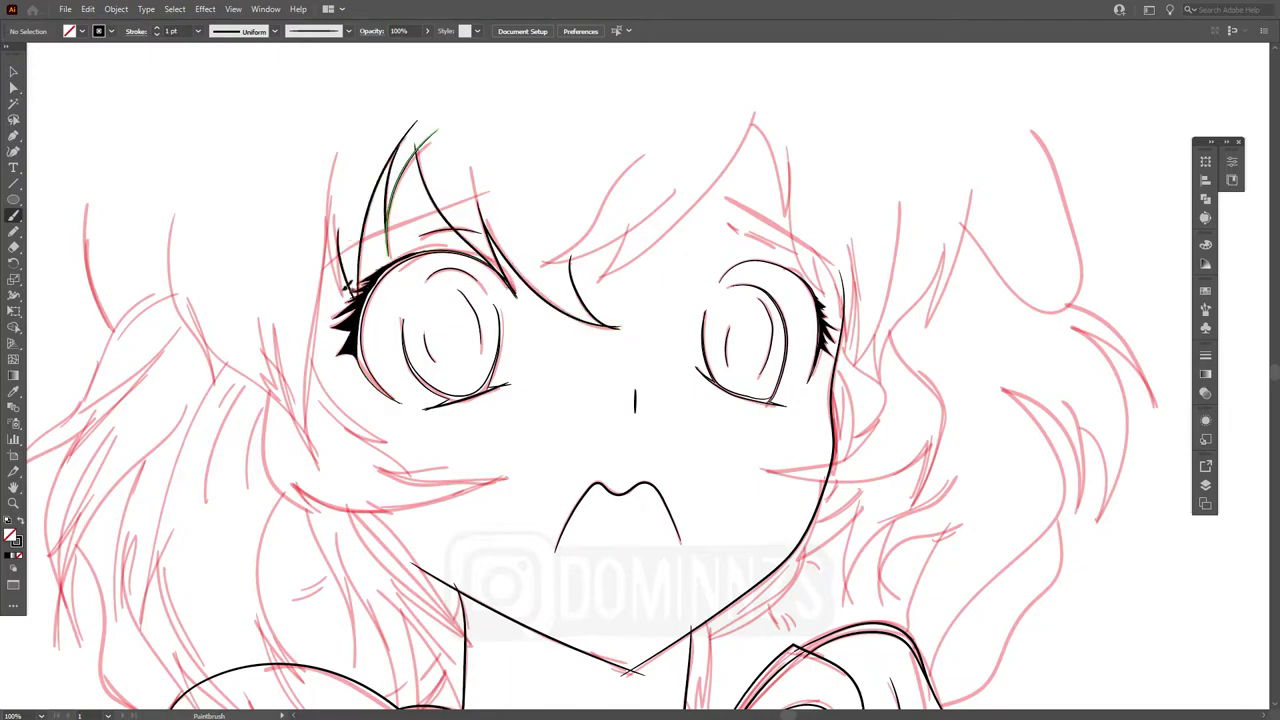
# Step: Ink long hair strands beside the left eye, along the left side and over the shoulder
pyautogui.press('v')
pyautogui.moveTo(640, 340); pyautogui.dragTo(370, 120)
pyautogui.click(585, 285)
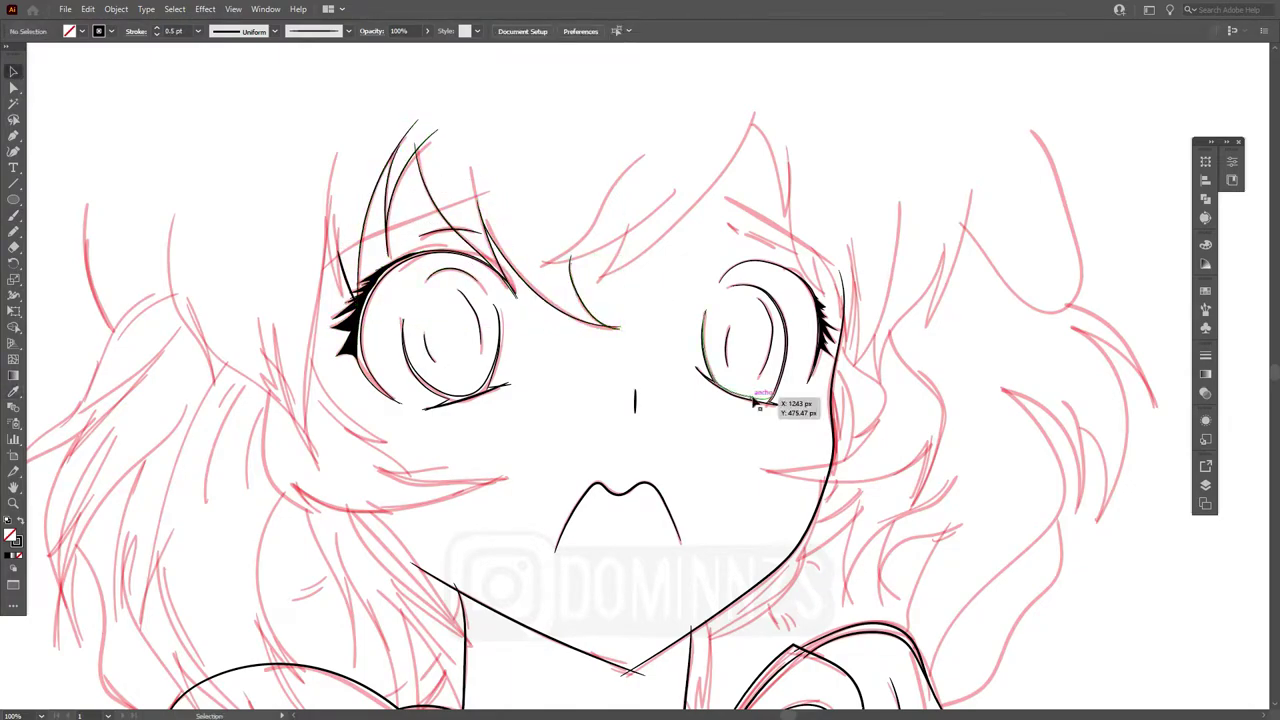
pyautogui.press('b')
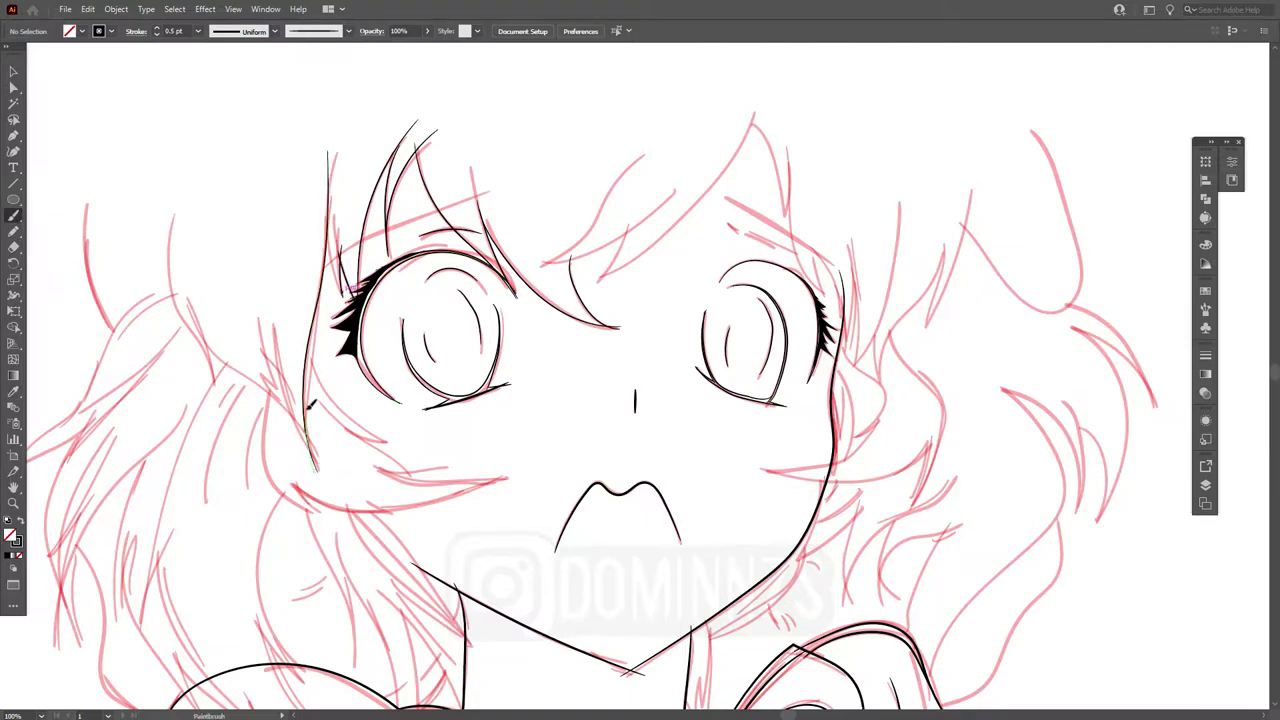
pyautogui.moveTo(314, 354); pyautogui.dragTo(262, 300)
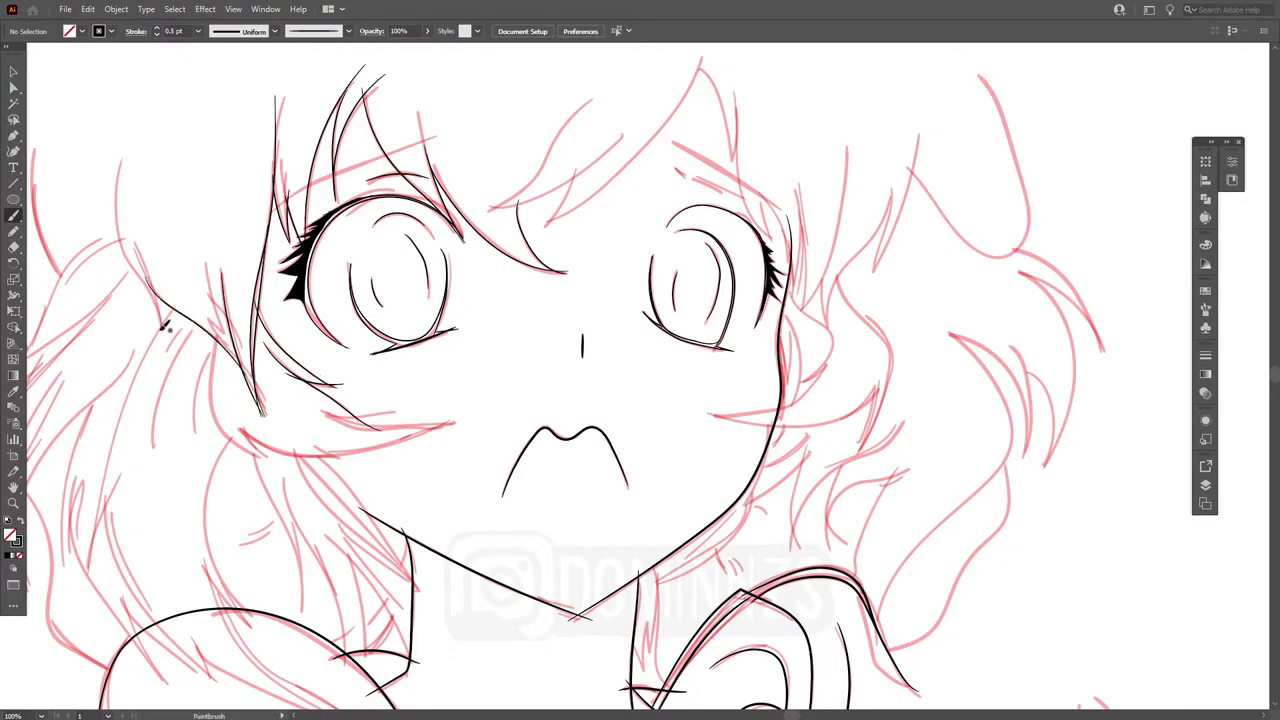
pyautogui.moveTo(98, 396); pyautogui.dragTo(230, 342)
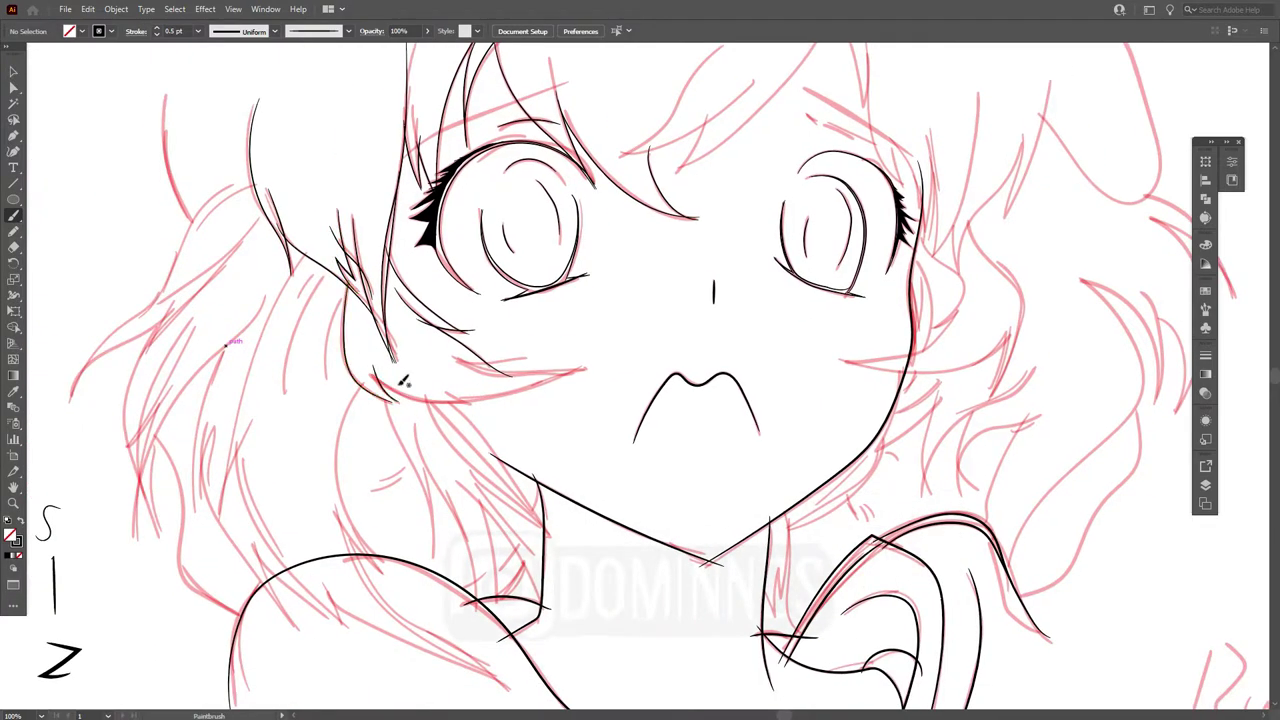
pyautogui.moveTo(535, 439); pyautogui.dragTo(545, 279)
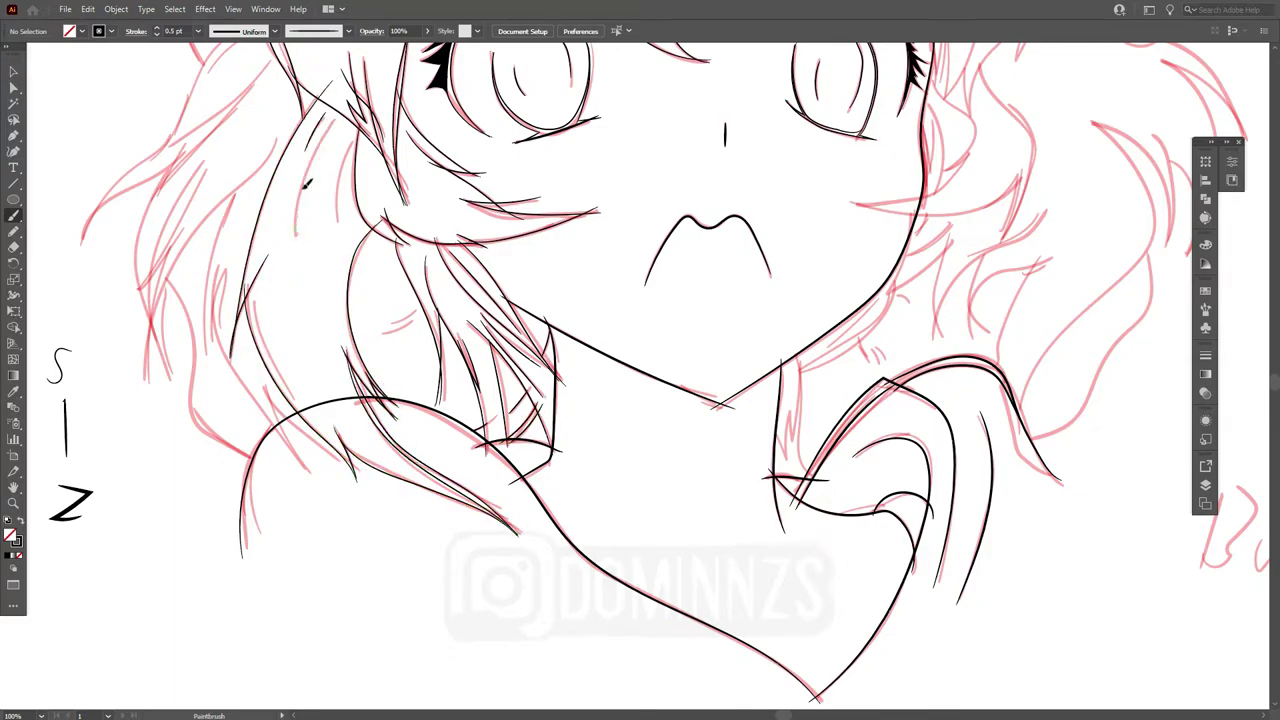
# Step: Ink a hair strand at the top-left of the head
pyautogui.scroll(-2, 300, 230)
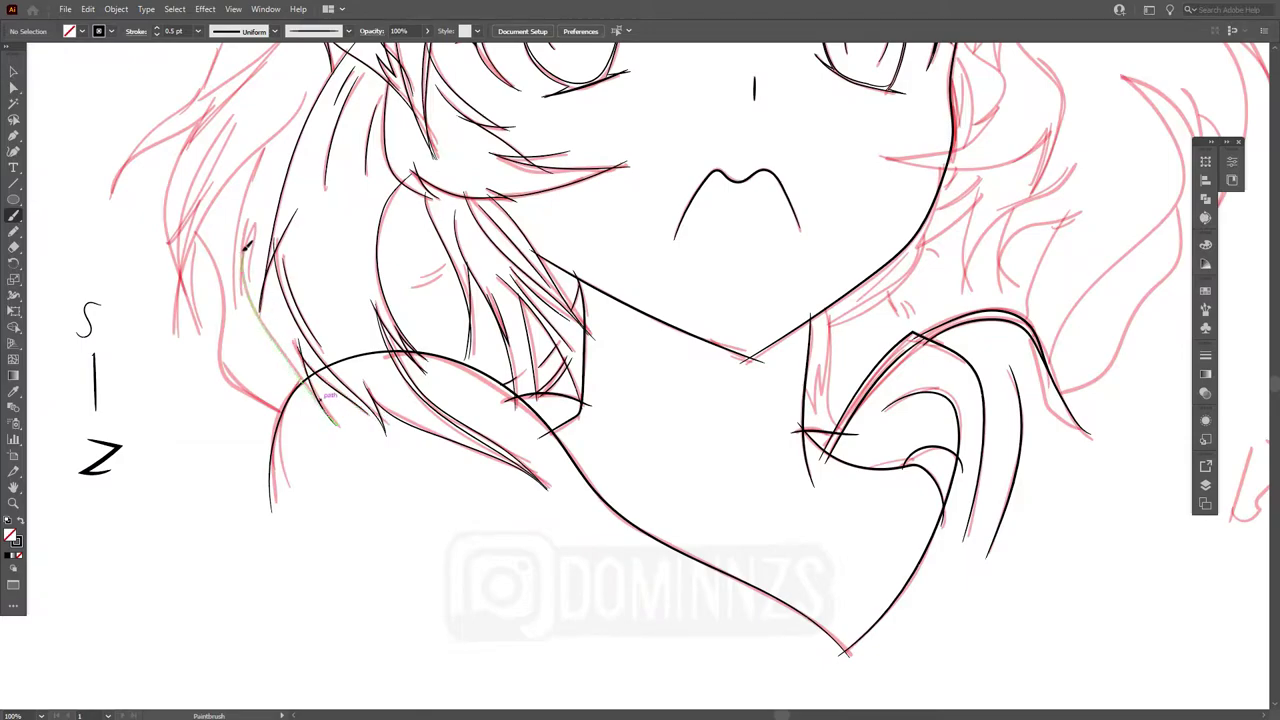
pyautogui.scroll(2, 277, 410)
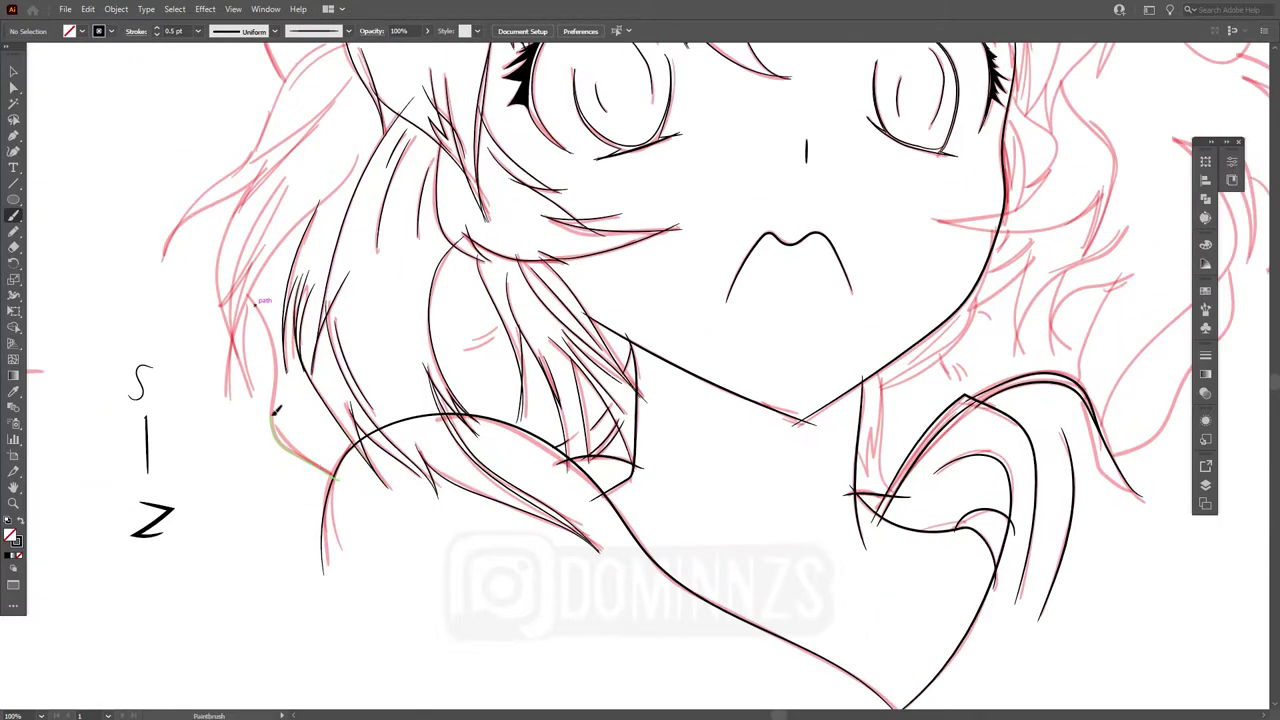
pyautogui.scroll(2, 282, 388)
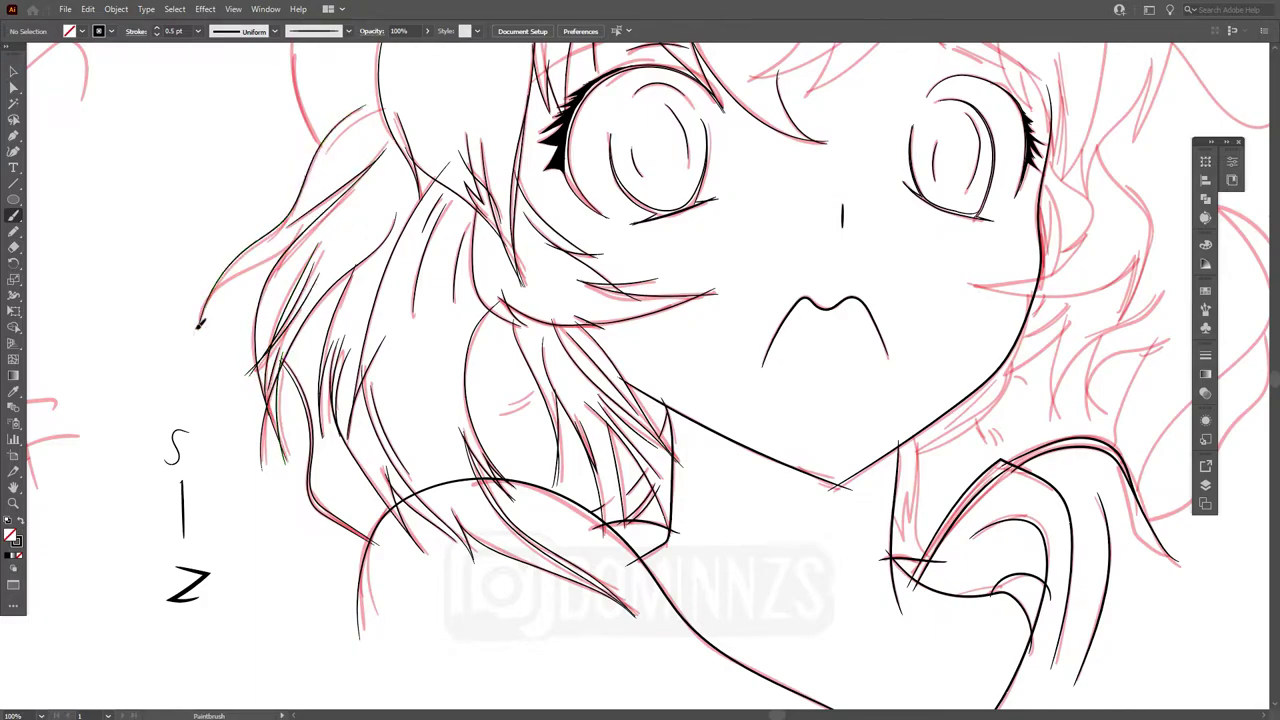
pyautogui.scroll(4, 450, 295)
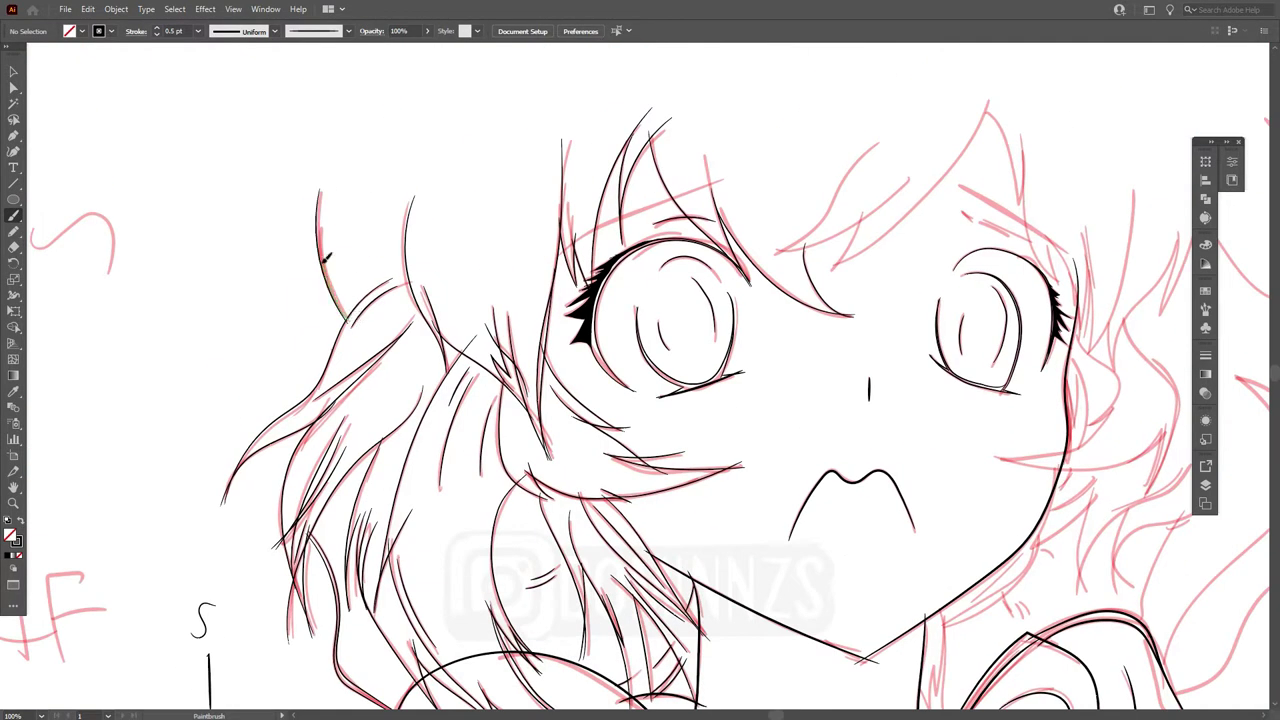
pyautogui.hscroll(3, 450, 295)
pyautogui.moveTo(568, 92); pyautogui.dragTo(505, 225)
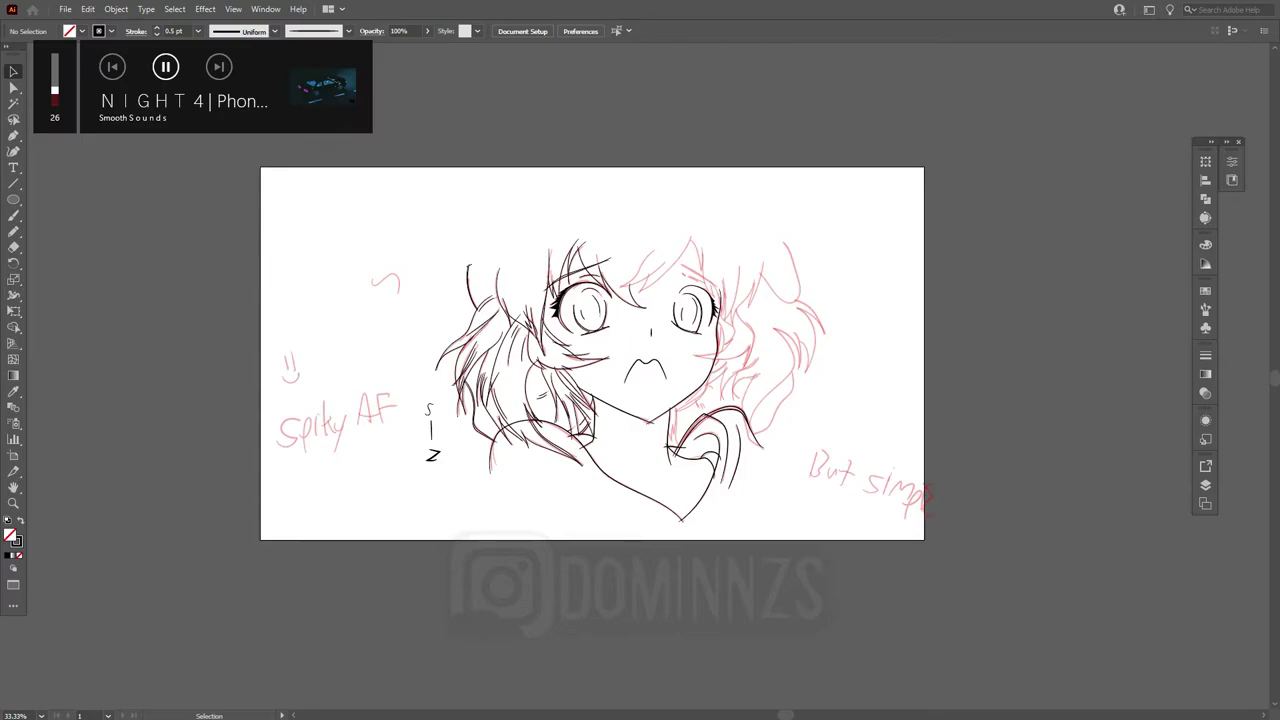
# Step: Ink the jaw line down to the neck and a hair strand across the right cheek
pyautogui.scroll(3, 752, 452)
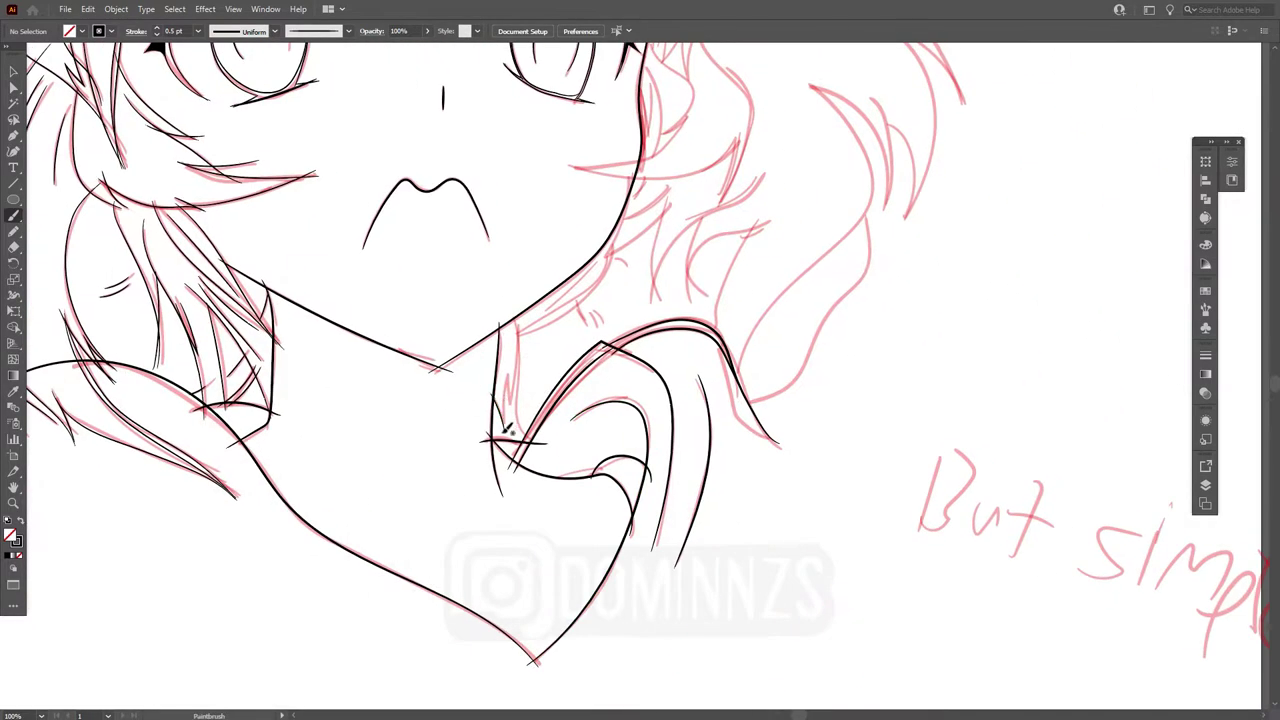
pyautogui.scroll(1, 521, 404)
pyautogui.hscroll(2, 521, 404)
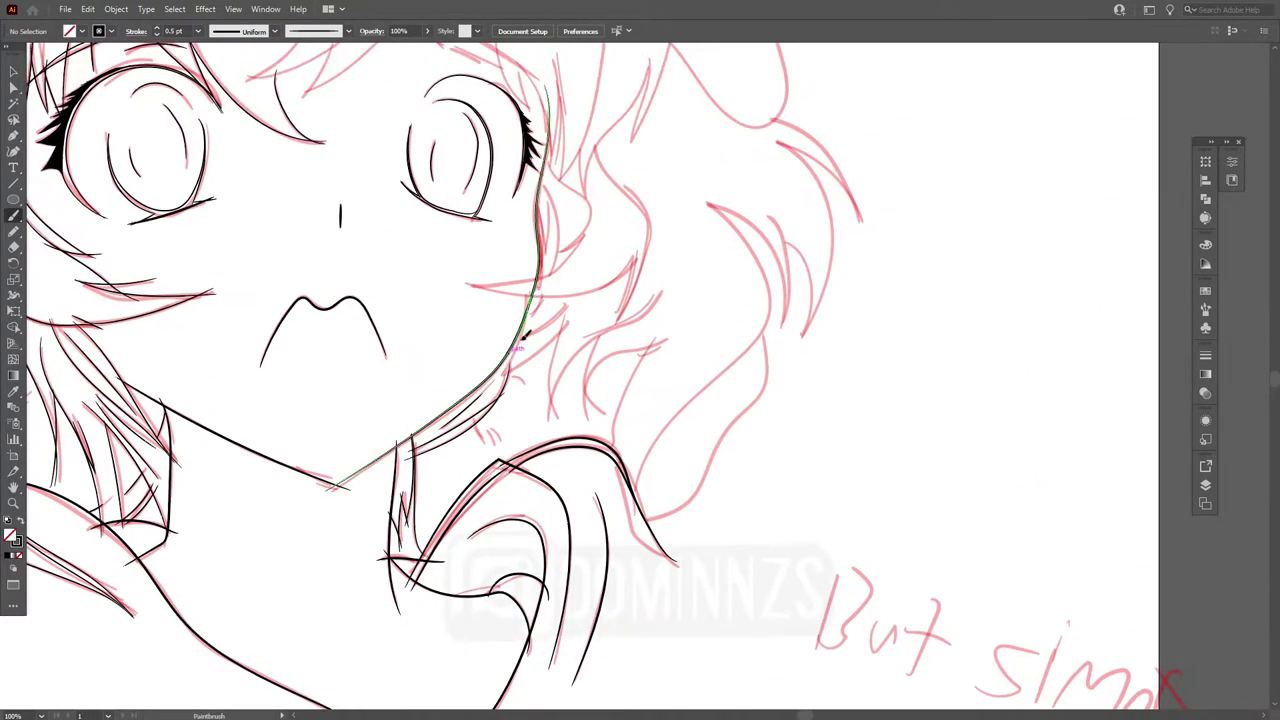
pyautogui.moveTo(330, 487); pyautogui.dragTo(568, 320)
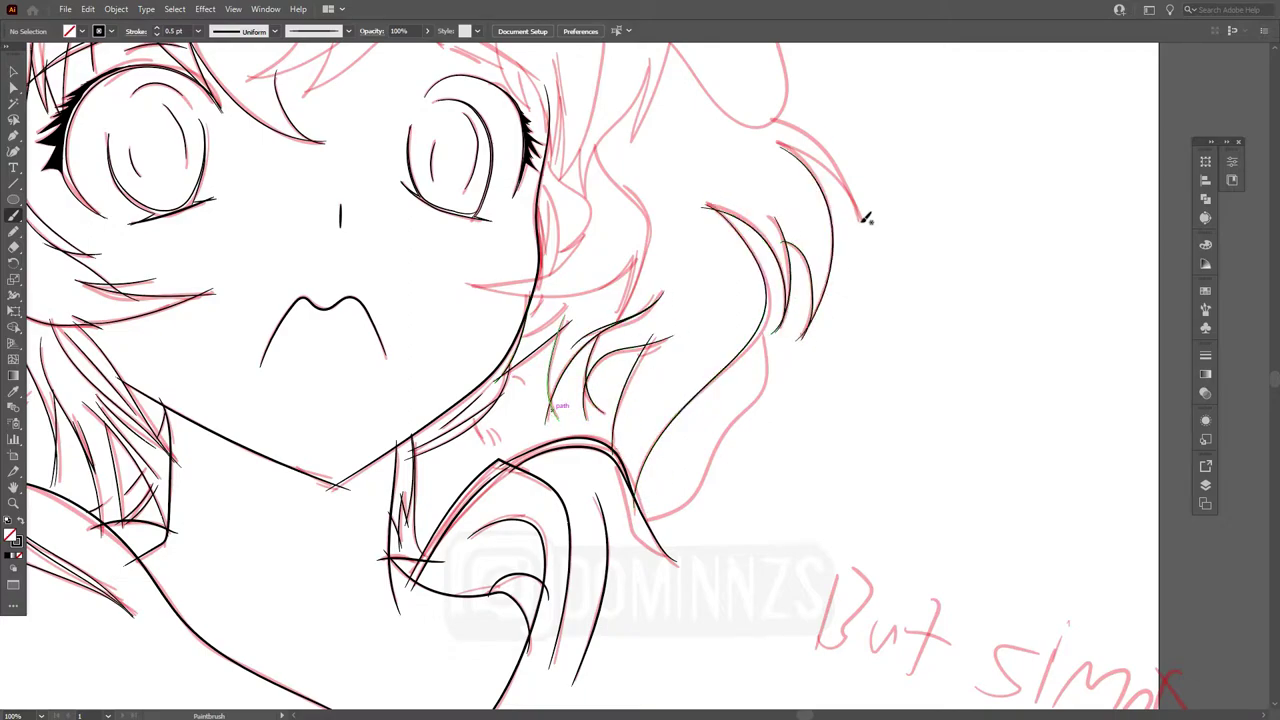
pyautogui.scroll(2, 797, 72)
pyautogui.hscroll(-1, 797, 72)
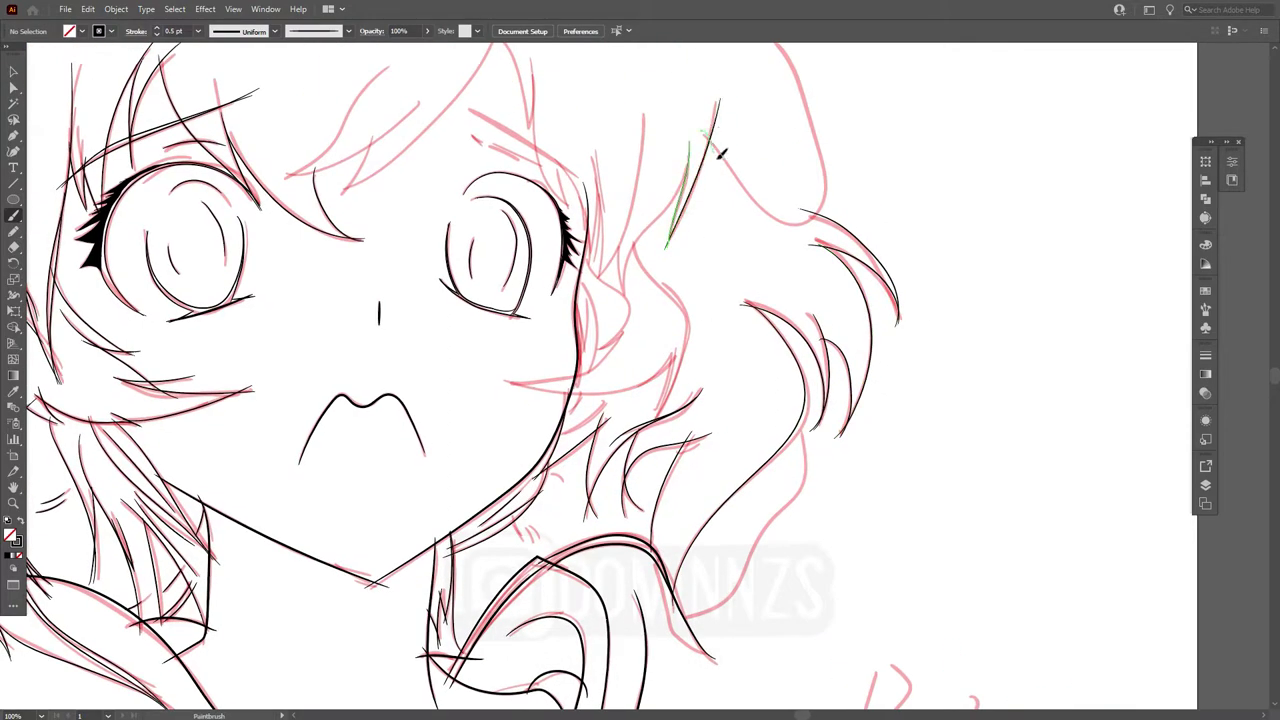
pyautogui.scroll(3, 720, 152)
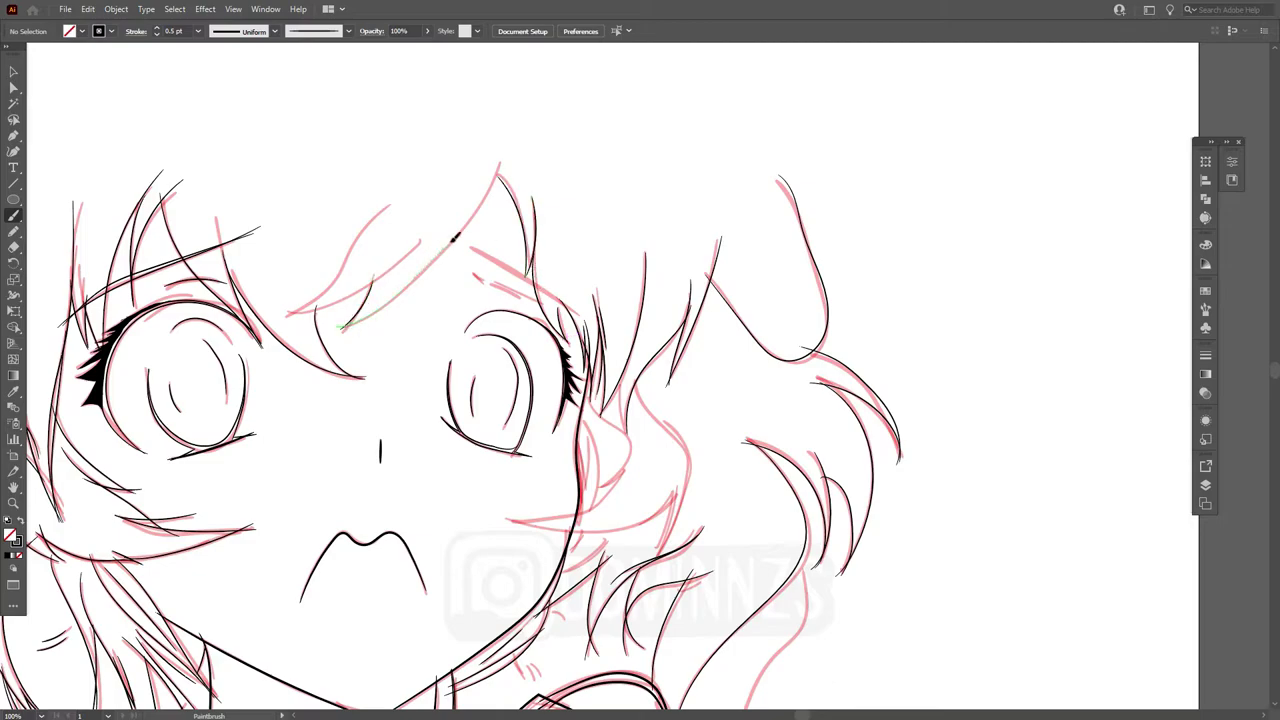
pyautogui.scroll(-1, 443, 228)
pyautogui.hscroll(-1, 443, 228)
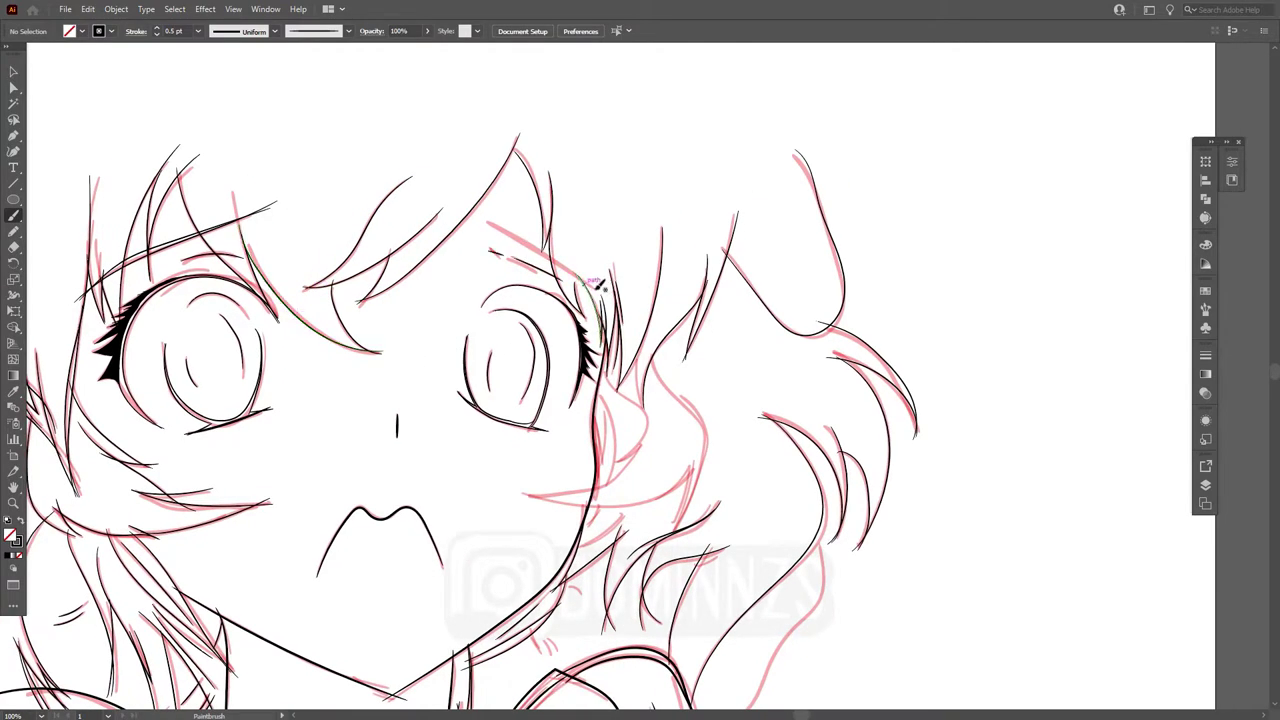
pyautogui.scroll(-4, 512, 228)
pyautogui.hscroll(1, 512, 228)
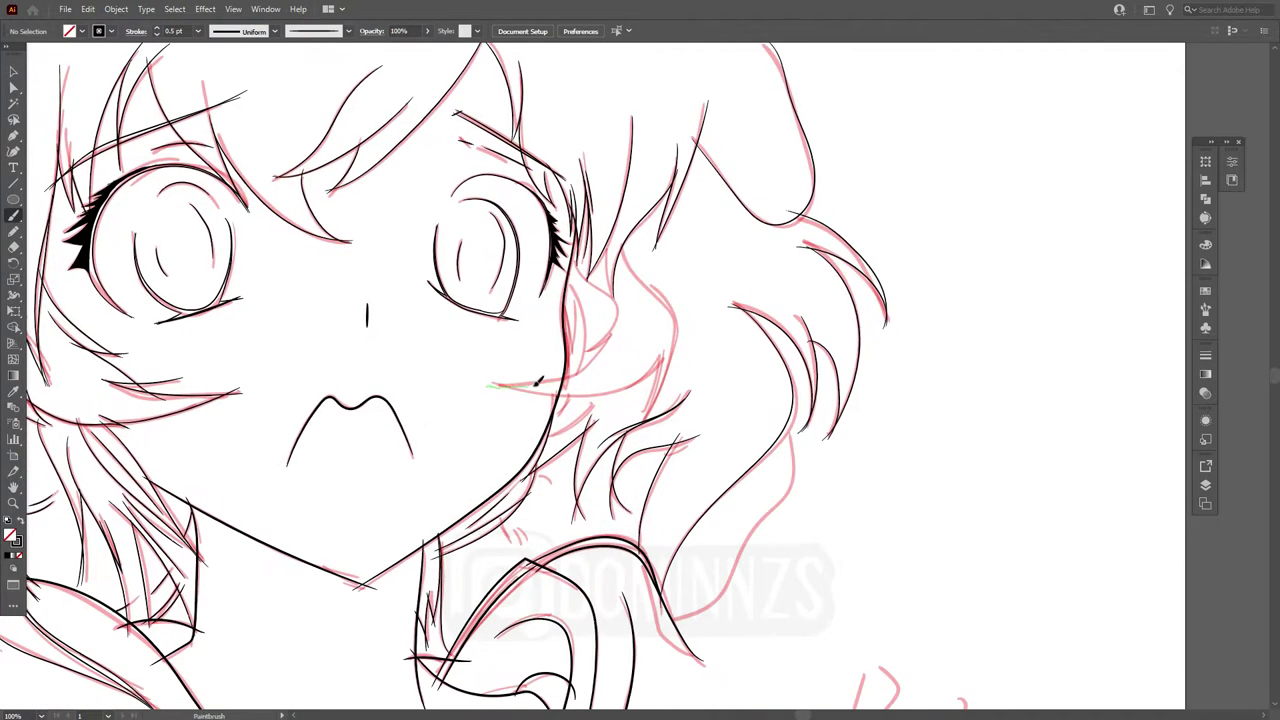
pyautogui.moveTo(494, 384); pyautogui.dragTo(650, 370)
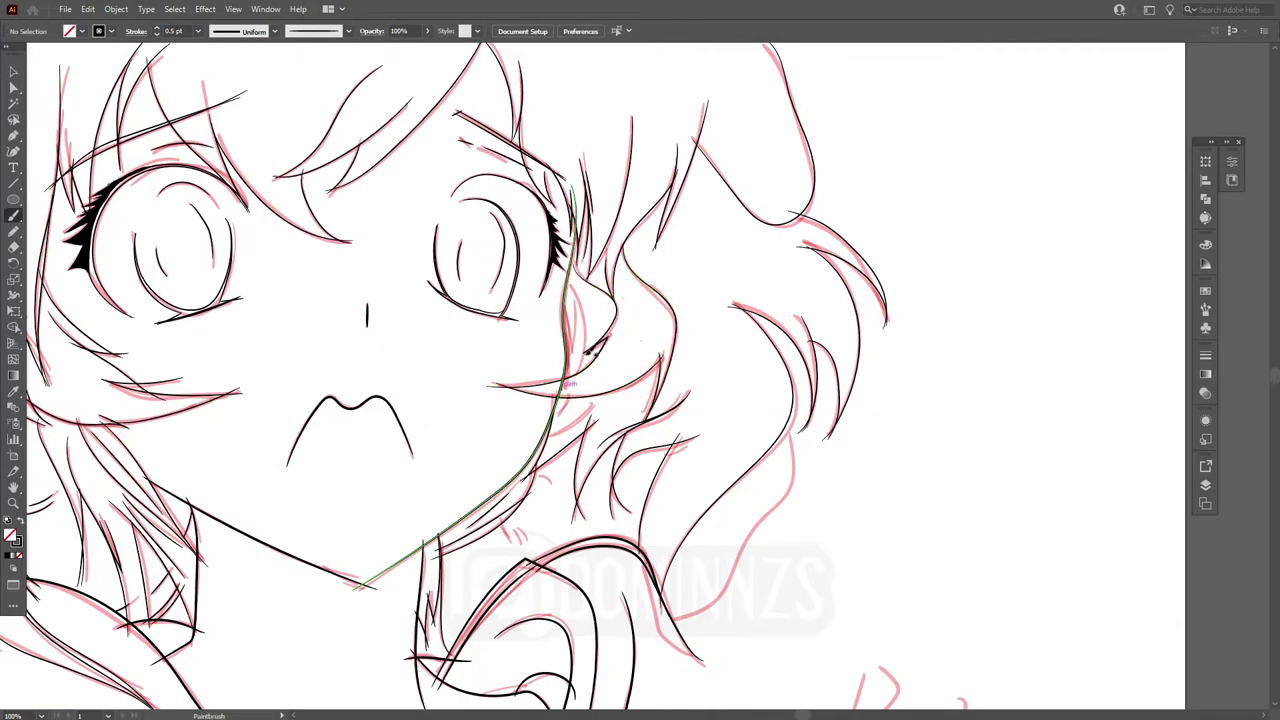
# Step: Ink the outer curl of the right-side hair, then return to selection and zoom out
pyautogui.scroll(-2, 580, 305)
pyautogui.hscroll(1, 580, 305)
pyautogui.scroll(-3, 605, 480)
pyautogui.hscroll(1, 605, 480)
pyautogui.moveTo(605, 480); pyautogui.dragTo(728, 322)
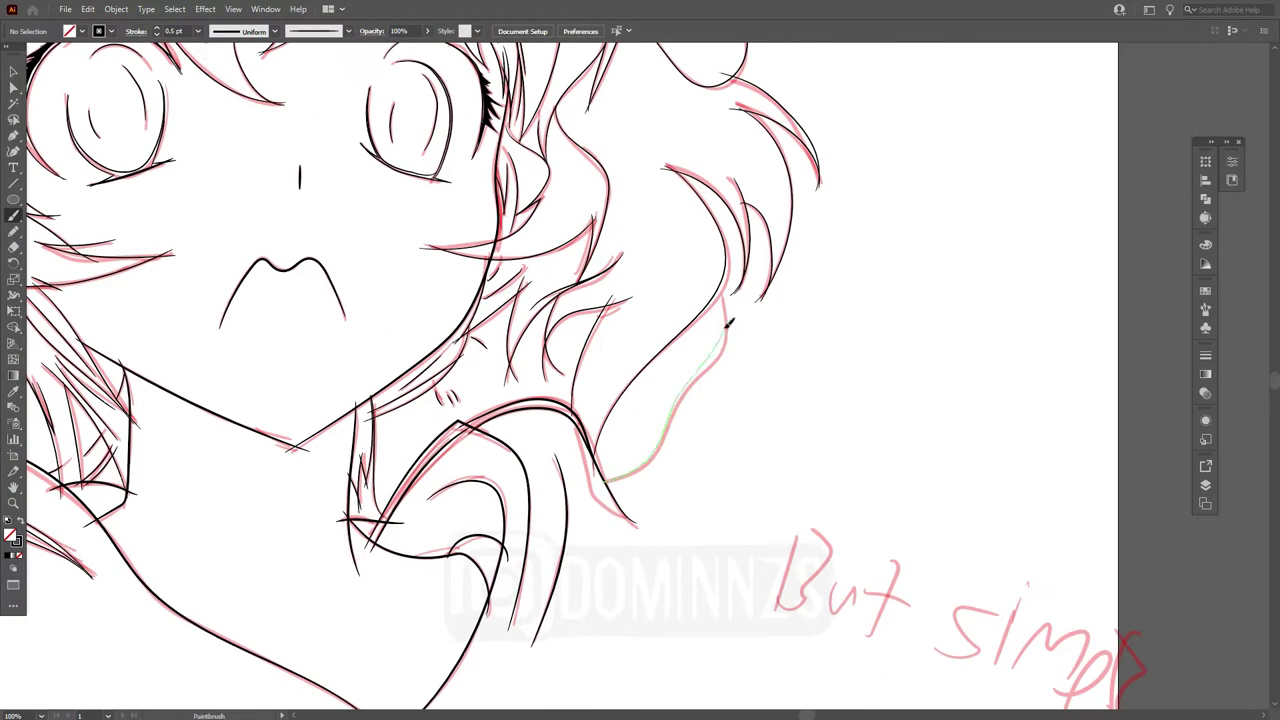
pyautogui.press('v')
pyautogui.hotkey('ctrl', '-')
pyautogui.hotkey('ctrl', '-')
pyautogui.hotkey('ctrl', '-')
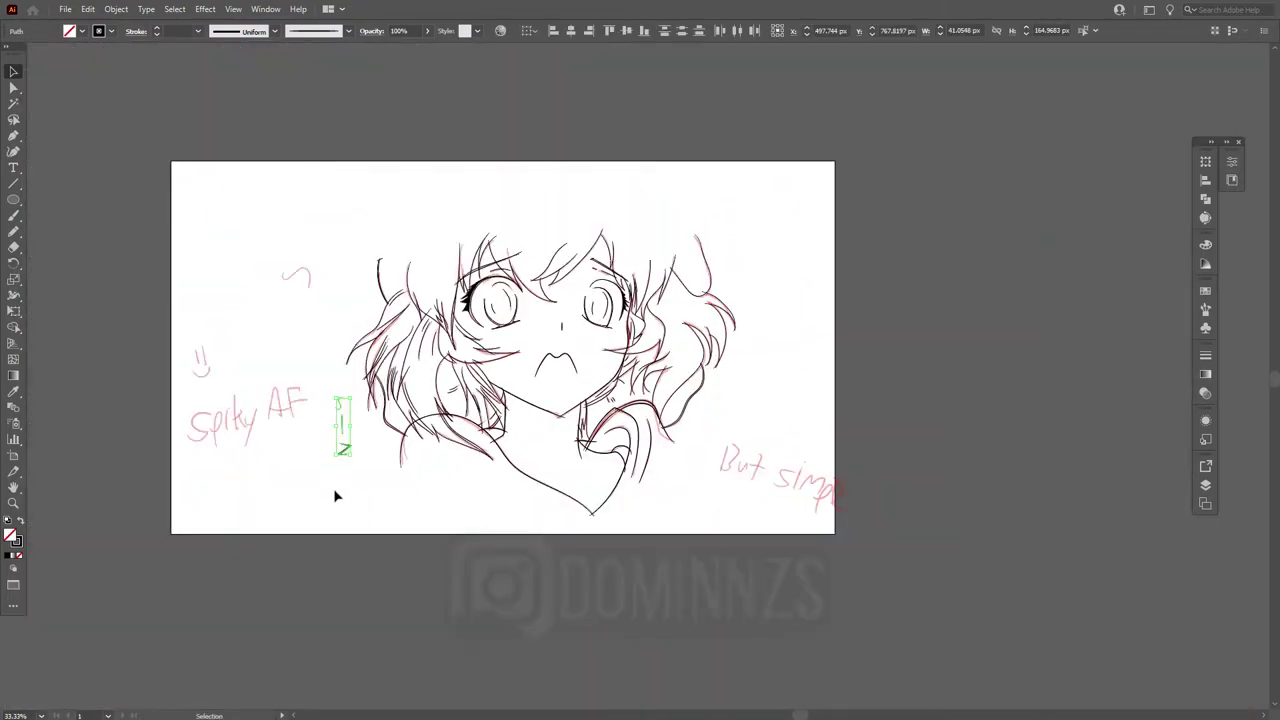
# Step: Select all the black line art, group it via the Object menu, and nudge it slightly left
pyautogui.hotkey('ctrl', 'a')
pyautogui.click(120, 11)
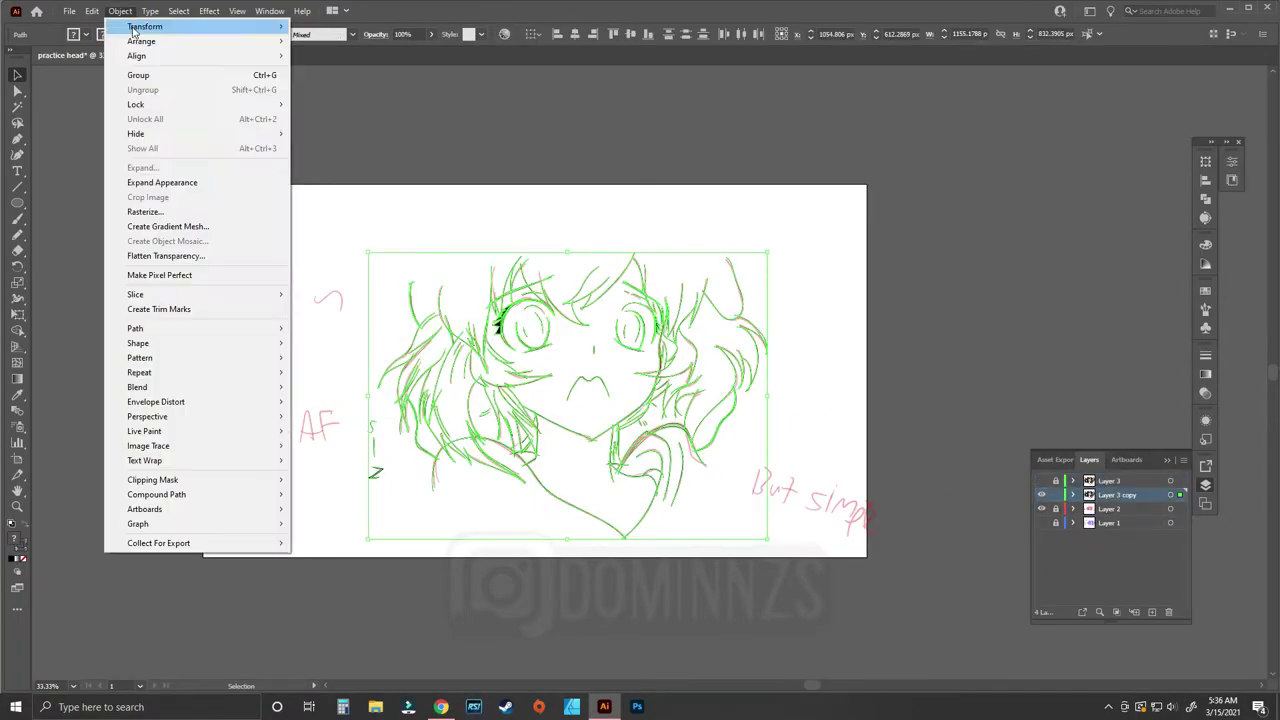
pyautogui.click(1205, 198)
pyautogui.moveTo(624, 478); pyautogui.dragTo(580, 478)
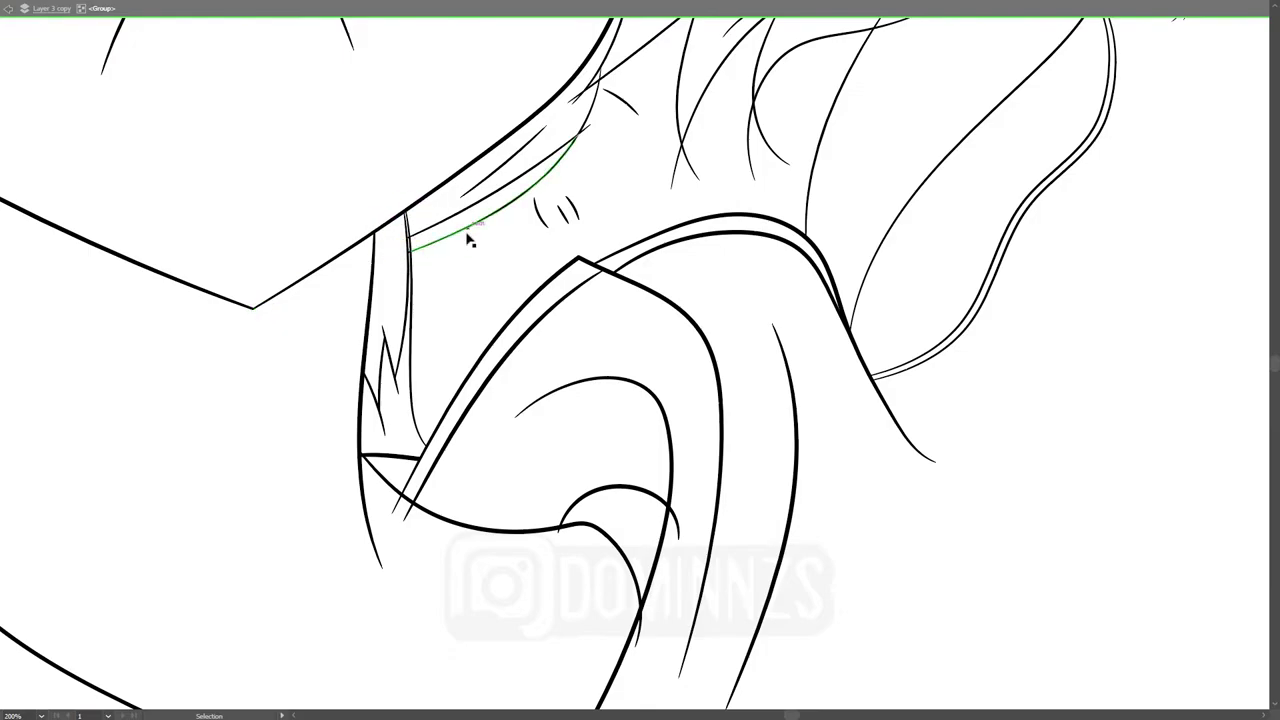
# Step: Inspect the neck hair strands and select the small hair stroke beside the right curl
pyautogui.keyDown('alt'); pyautogui.scroll(6, 458, 199); pyautogui.keyUp('alt')
pyautogui.keyDown('alt'); pyautogui.scroll(-5, 458, 199); pyautogui.keyUp('alt')
pyautogui.moveTo(866, 271); pyautogui.dragTo(706, 240)
pyautogui.keyDown('alt'); pyautogui.scroll(2, 706, 240); pyautogui.keyUp('alt')
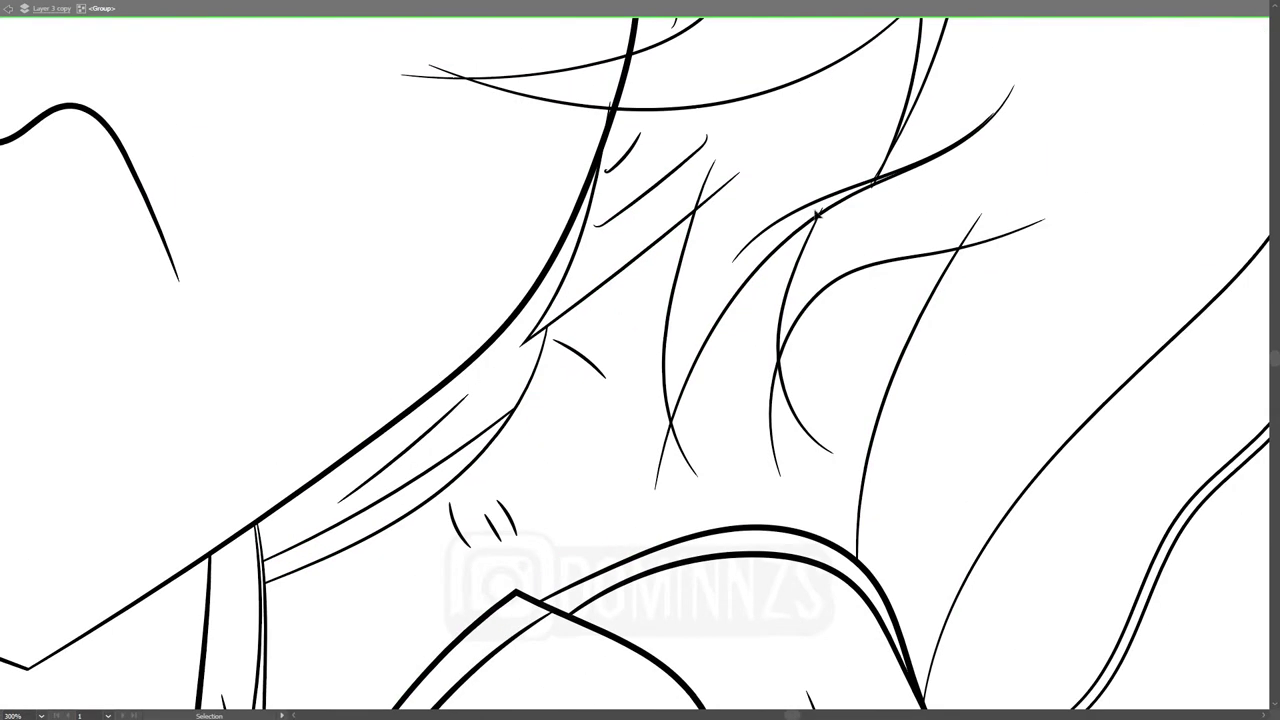
pyautogui.keyDown('alt'); pyautogui.scroll(2, 712, 327); pyautogui.keyUp('alt')
pyautogui.keyDown('alt'); pyautogui.scroll(-2, 712, 327); pyautogui.keyUp('alt')
pyautogui.keyDown('alt'); pyautogui.scroll(-2, 851, 443); pyautogui.keyUp('alt')
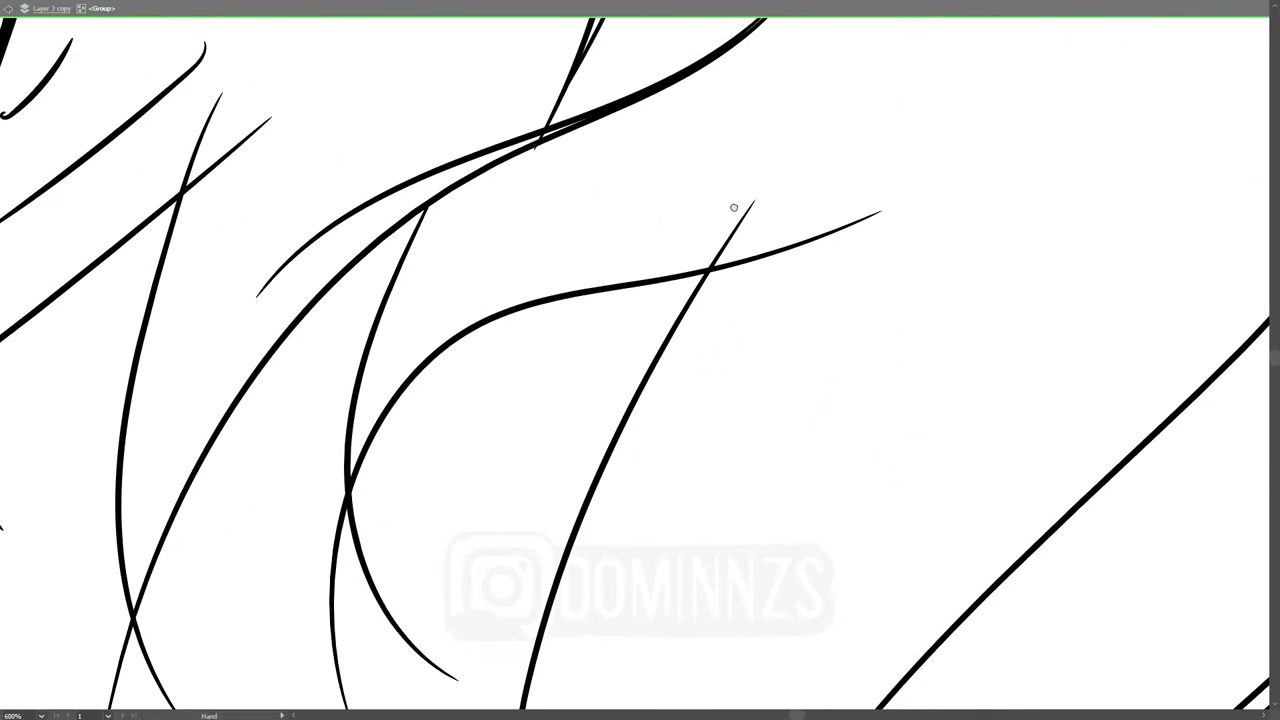
pyautogui.keyDown('alt'); pyautogui.scroll(-2, 731, 206); pyautogui.keyUp('alt')
pyautogui.keyDown('alt'); pyautogui.scroll(2, 663, 363); pyautogui.keyUp('alt')
pyautogui.scroll(-2, 706, 286)
pyautogui.keyDown('alt'); pyautogui.scroll(-2, 706, 286); pyautogui.keyUp('alt')
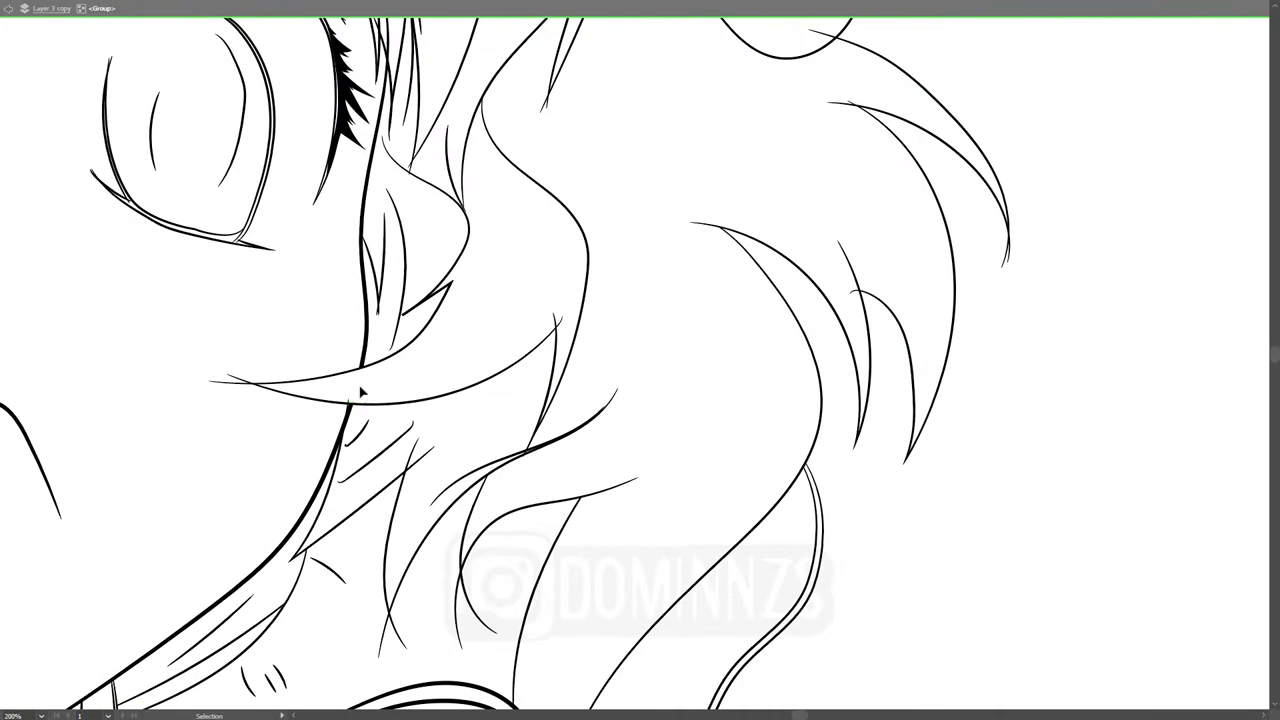
pyautogui.keyDown('alt'); pyautogui.scroll(3, 437, 338); pyautogui.keyUp('alt')
pyautogui.keyDown('alt'); pyautogui.scroll(-3, 437, 338); pyautogui.keyUp('alt')
pyautogui.keyDown('alt'); pyautogui.scroll(2, 587, 427); pyautogui.keyUp('alt')
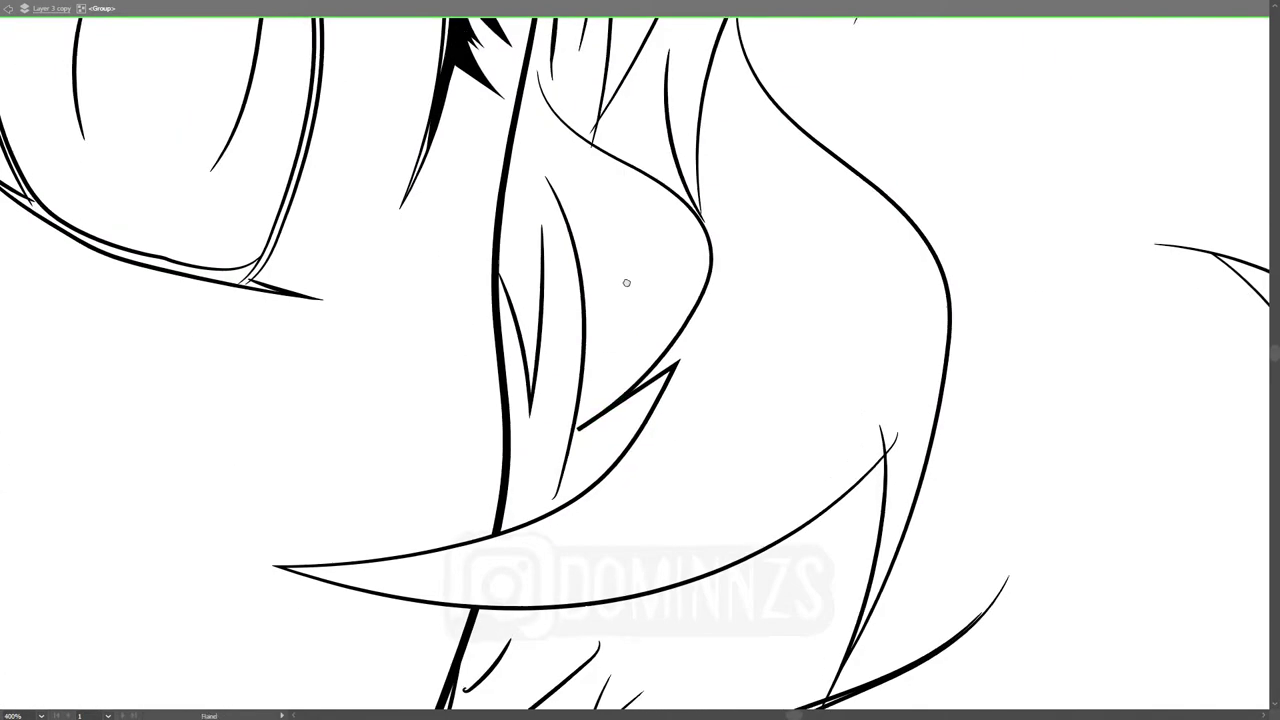
pyautogui.keyDown('alt'); pyautogui.scroll(1, 494, 348); pyautogui.keyUp('alt')
pyautogui.keyDown('alt'); pyautogui.scroll(2, 494, 348); pyautogui.keyUp('alt')
pyautogui.keyDown('alt'); pyautogui.scroll(-2, 711, 471); pyautogui.keyUp('alt')
pyautogui.keyDown('alt'); pyautogui.scroll(-2, 701, 347); pyautogui.keyUp('alt')
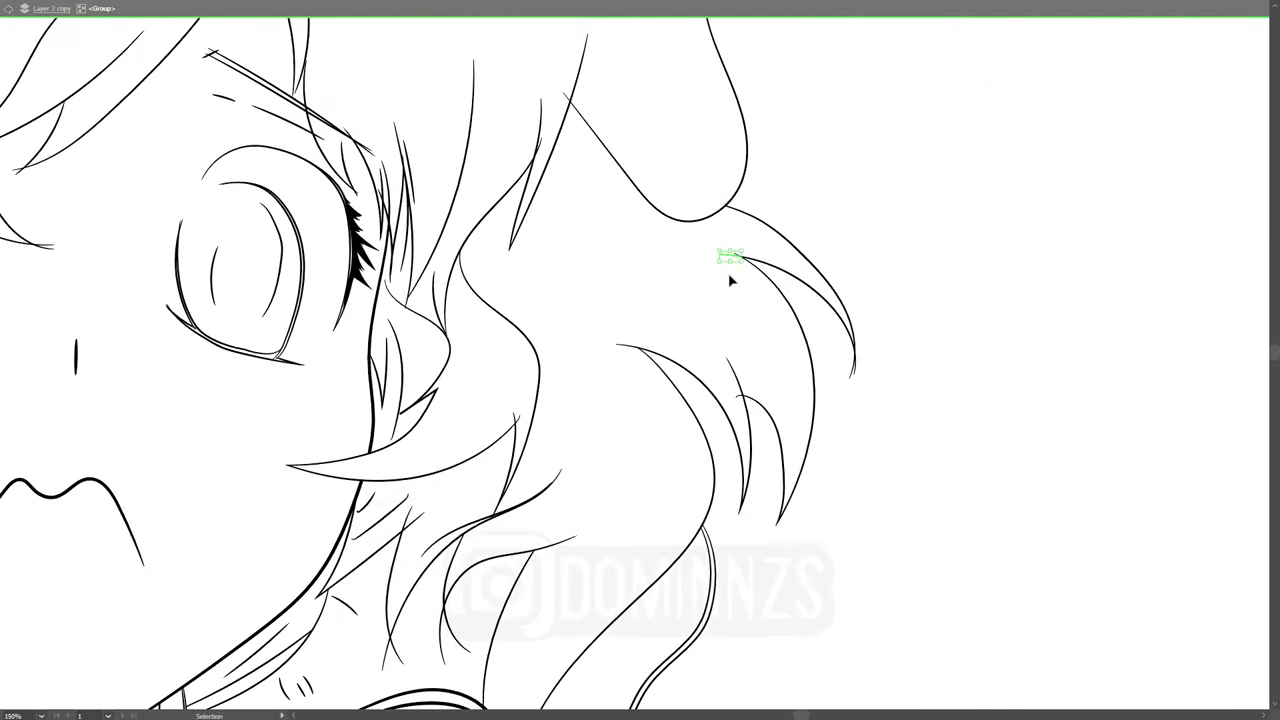
pyautogui.click(730, 256)
# Step: Zoom around the collar and neck lines, then fit the whole face in view
pyautogui.keyDown('alt'); pyautogui.scroll(3, 752, 244); pyautogui.keyUp('alt')
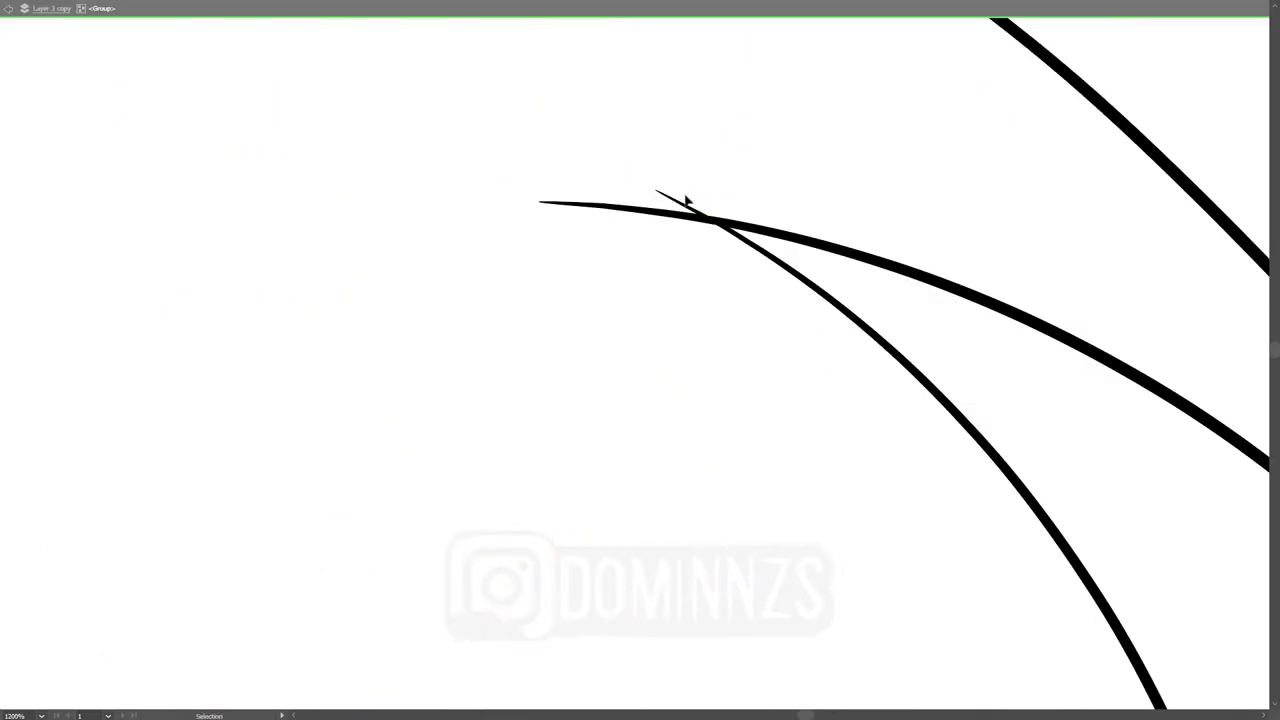
pyautogui.keyDown('alt'); pyautogui.scroll(-3, 752, 244); pyautogui.keyUp('alt')
pyautogui.moveTo(846, 526)
pyautogui.mouseDown()
pyautogui.moveTo(633, 582)
pyautogui.moveTo(927, 230)
pyautogui.mouseUp()
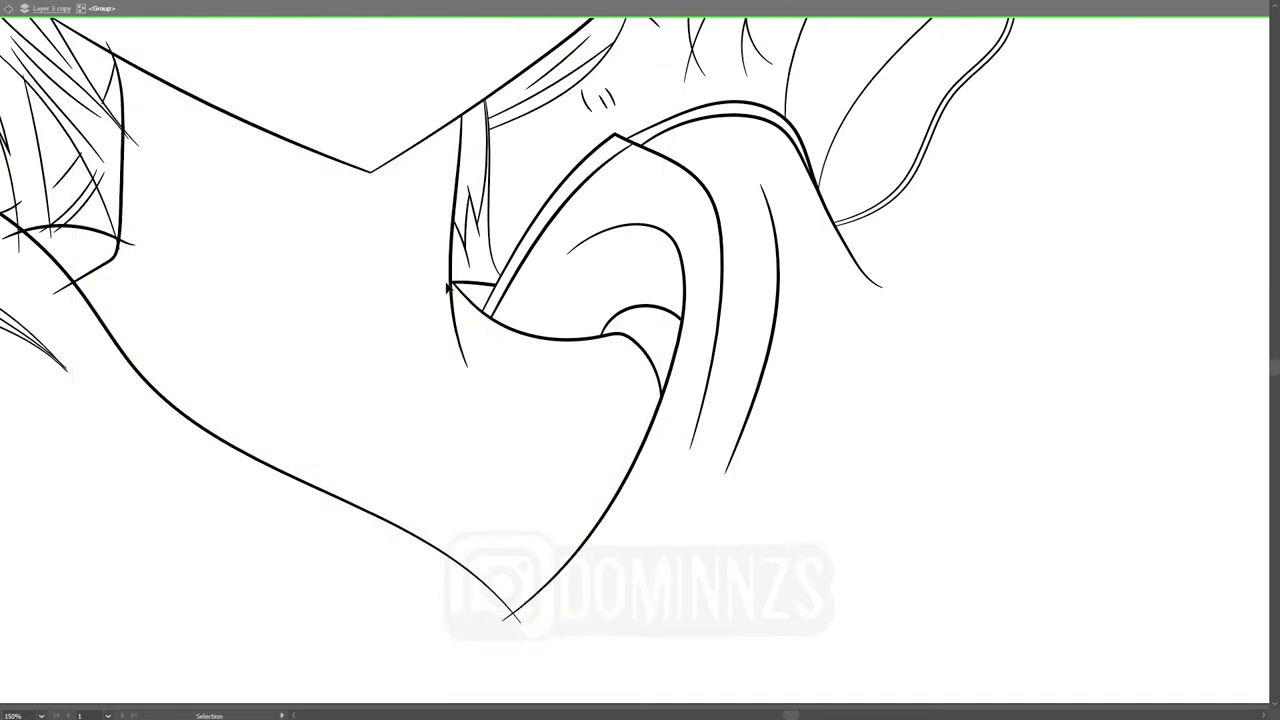
pyautogui.moveTo(136, 133); pyautogui.dragTo(452, 165)
pyautogui.keyDown('alt'); pyautogui.scroll(4, 430, 337); pyautogui.keyUp('alt')
pyautogui.keyDown('alt'); pyautogui.scroll(-1, 430, 337); pyautogui.keyUp('alt')
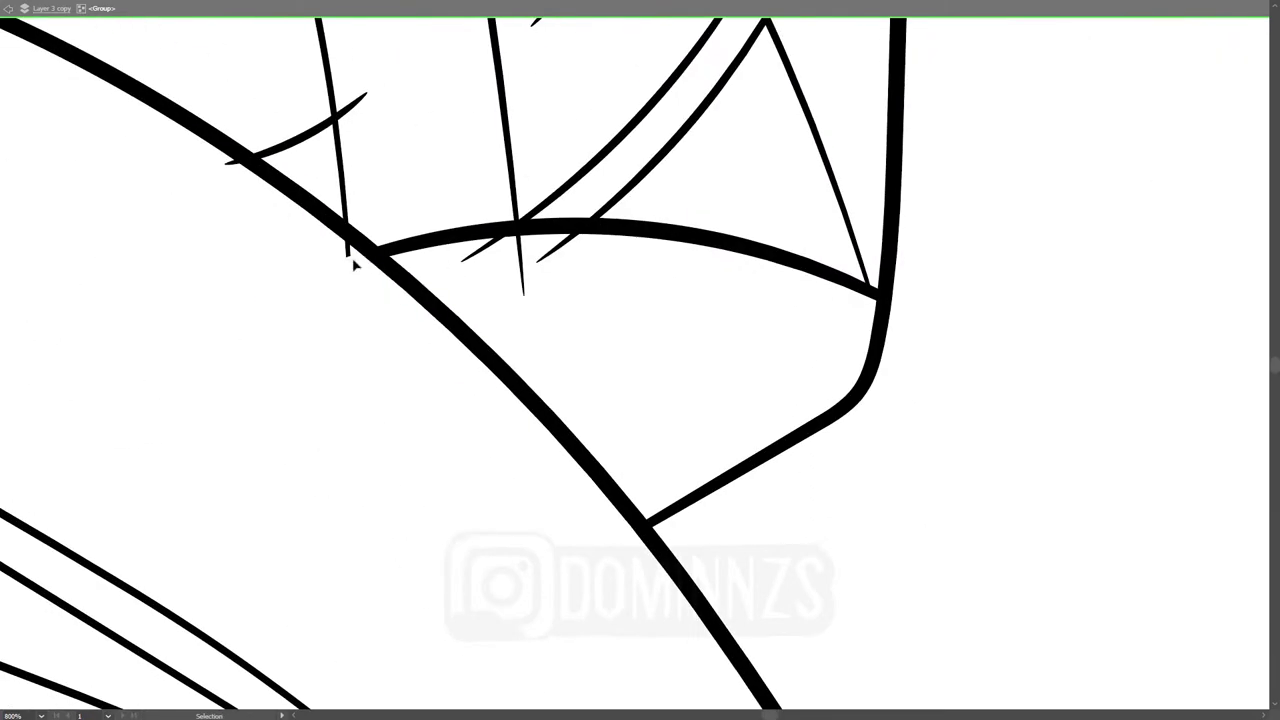
pyautogui.keyDown('alt'); pyautogui.scroll(-1, 527, 341); pyautogui.keyUp('alt')
pyautogui.keyDown('alt'); pyautogui.scroll(-2, 806, 220); pyautogui.keyUp('alt')
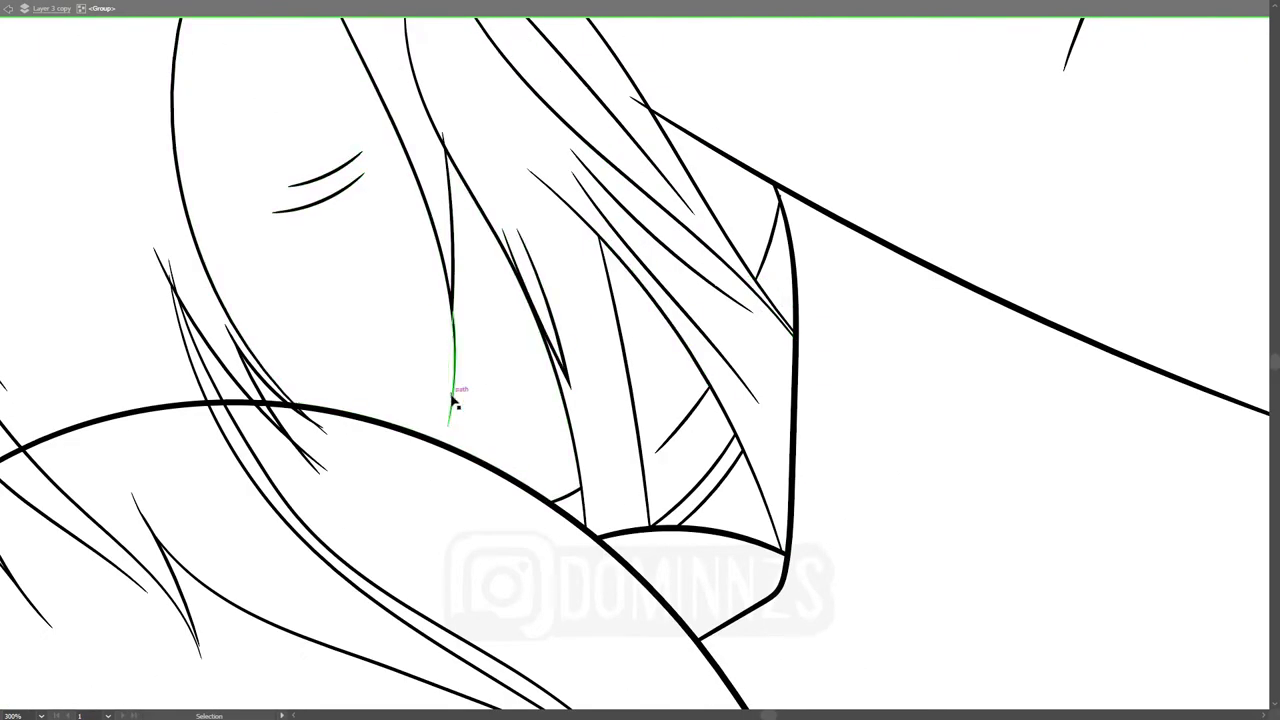
pyautogui.keyDown('alt'); pyautogui.scroll(1, 451, 400); pyautogui.keyUp('alt')
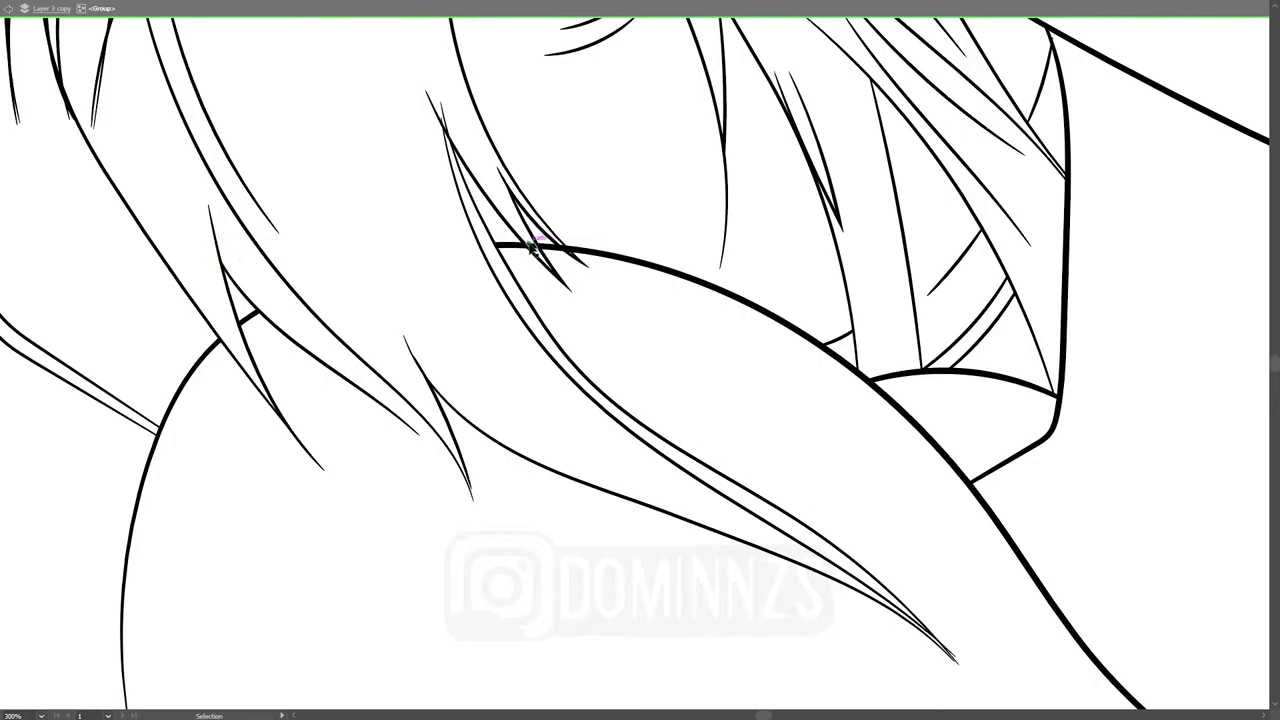
pyautogui.keyDown('alt'); pyautogui.scroll(3, 430, 190); pyautogui.keyUp('alt')
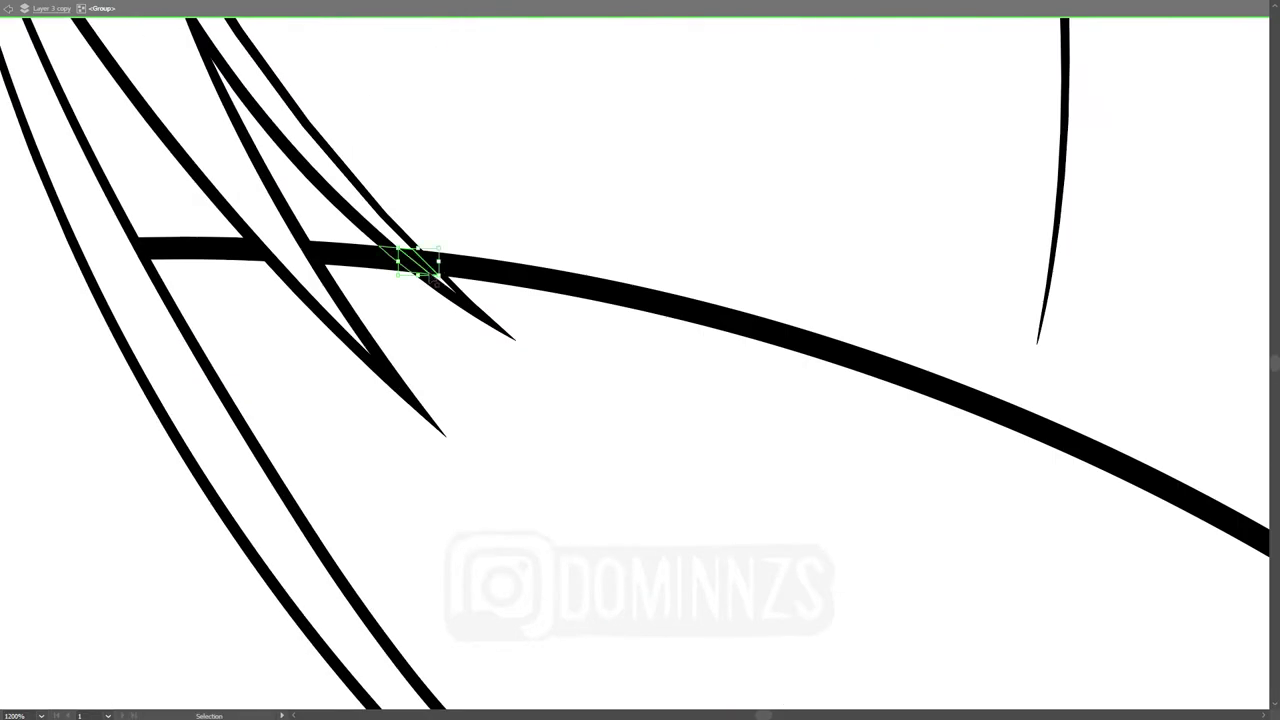
pyautogui.keyDown('alt'); pyautogui.scroll(-3, 500, 200); pyautogui.keyUp('alt')
pyautogui.keyDown('alt'); pyautogui.scroll(2, 740, 160); pyautogui.keyUp('alt')
pyautogui.keyDown('alt'); pyautogui.scroll(-2, 640, 270); pyautogui.keyUp('alt')
pyautogui.scroll(3, 395, 345)
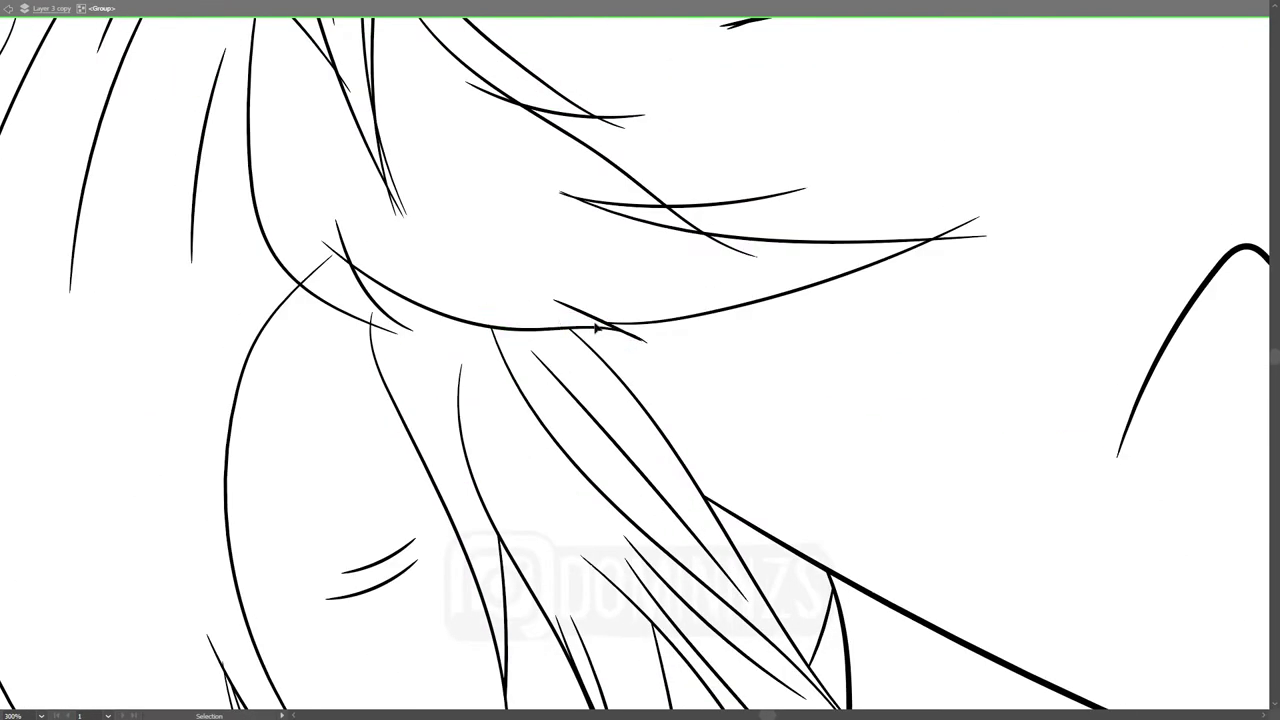
pyautogui.hotkey('ctrl', '1')
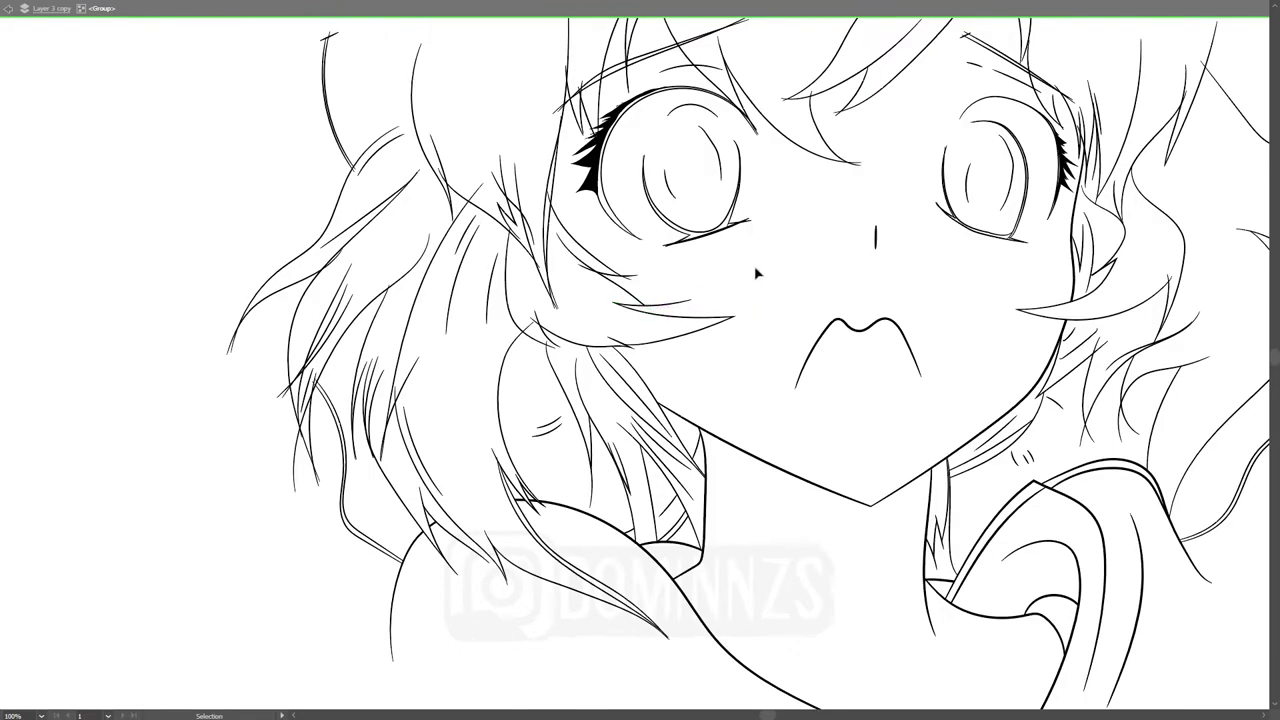
pyautogui.keyDown('alt'); pyautogui.scroll(3, 646, 314); pyautogui.keyUp('alt')
pyautogui.keyDown('alt'); pyautogui.scroll(-4, 614, 406); pyautogui.keyUp('alt')
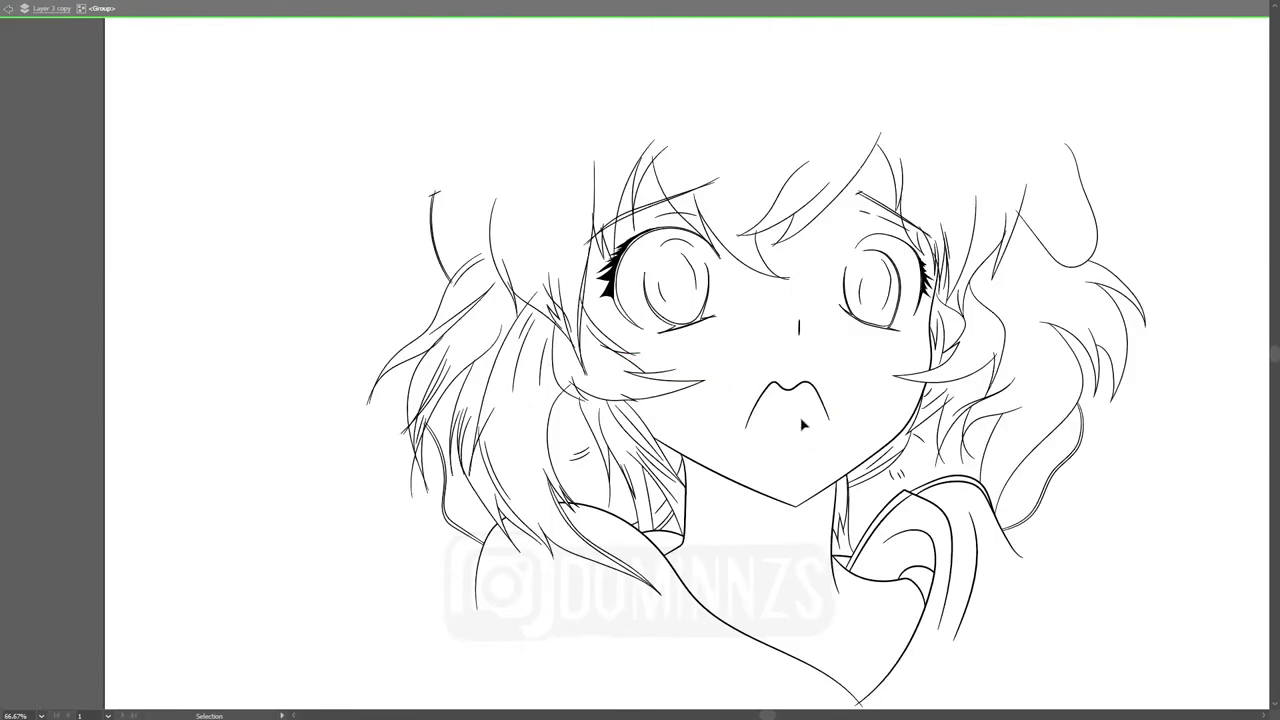
pyautogui.keyDown('alt'); pyautogui.scroll(5, 651, 297); pyautogui.keyUp('alt')
pyautogui.scroll(2, 677, 280)
pyautogui.scroll(2, 600, 297)
pyautogui.scroll(1, 563, 305)
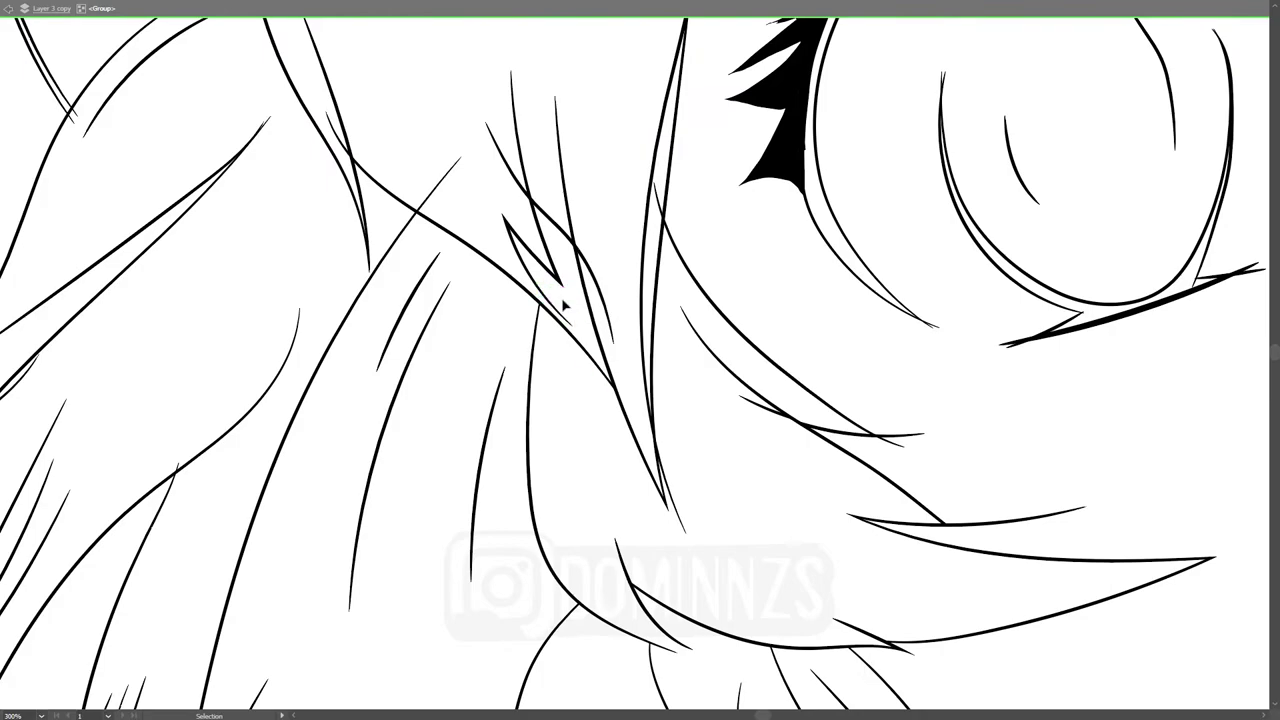
pyautogui.keyDown('alt'); pyautogui.scroll(-1, 563, 305); pyautogui.keyUp('alt')
pyautogui.keyDown('alt'); pyautogui.scroll(-2, 577, 220); pyautogui.keyUp('alt')
pyautogui.keyDown('alt'); pyautogui.scroll(2, 660, 260); pyautogui.keyUp('alt')
pyautogui.scroll(3, 607, 253)
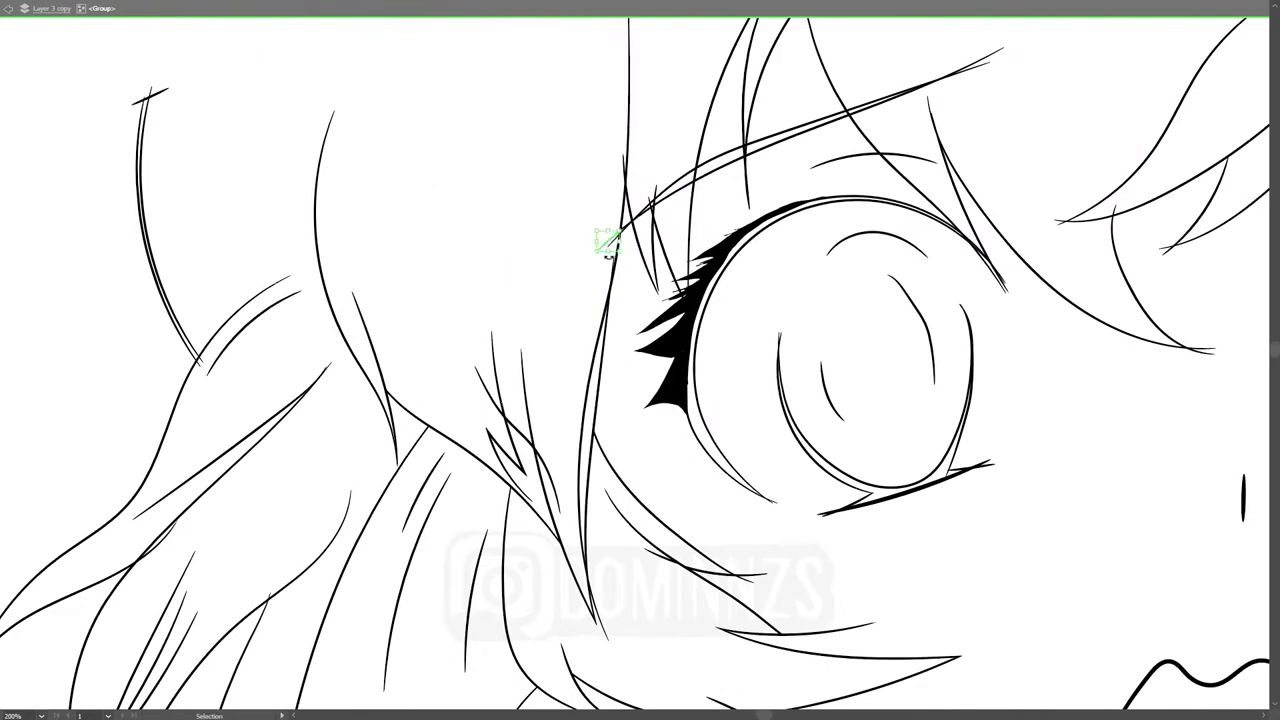
pyautogui.keyDown('alt'); pyautogui.scroll(4, 607, 243); pyautogui.keyUp('alt')
pyautogui.keyDown('alt'); pyautogui.scroll(-2, 523, 237); pyautogui.keyUp('alt')
pyautogui.keyDown('alt'); pyautogui.scroll(3, 523, 237); pyautogui.keyUp('alt')
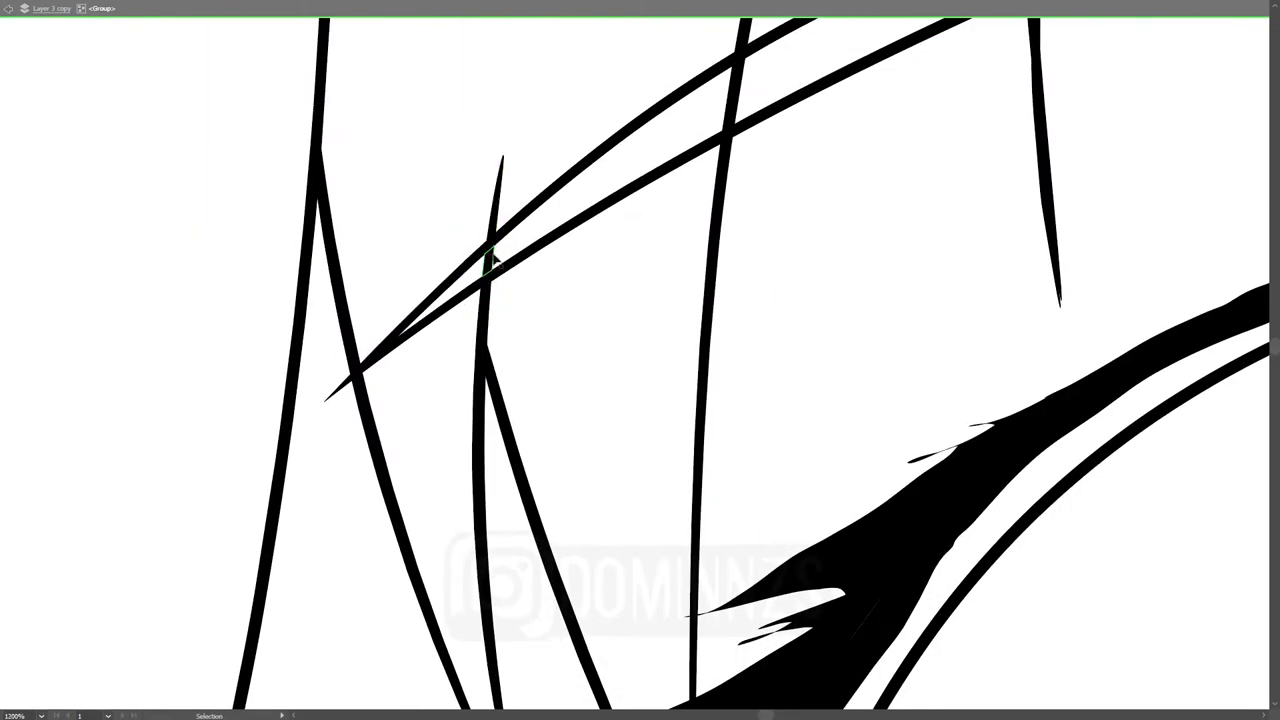
pyautogui.keyDown('alt'); pyautogui.scroll(-3, 493, 258); pyautogui.keyUp('alt')
pyautogui.keyDown('alt'); pyautogui.scroll(2, 503, 380); pyautogui.keyUp('alt')
pyautogui.keyDown('alt'); pyautogui.scroll(-2, 503, 380); pyautogui.keyUp('alt')
pyautogui.keyDown('alt'); pyautogui.scroll(3, 645, 429); pyautogui.keyUp('alt')
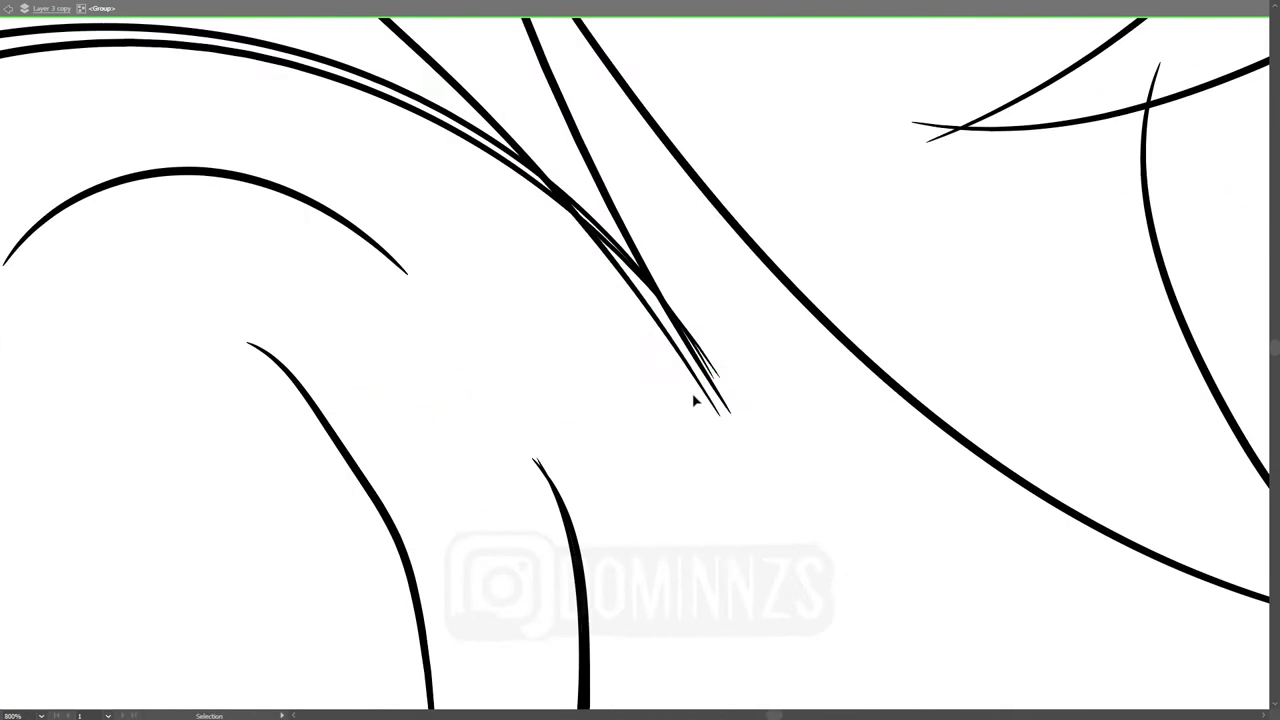
pyautogui.keyDown('alt'); pyautogui.scroll(-3, 693, 340); pyautogui.keyUp('alt')
pyautogui.keyDown('alt'); pyautogui.scroll(-1, 623, 400); pyautogui.keyUp('alt')
pyautogui.keyDown('alt'); pyautogui.scroll(-1, 820, 349); pyautogui.keyUp('alt')
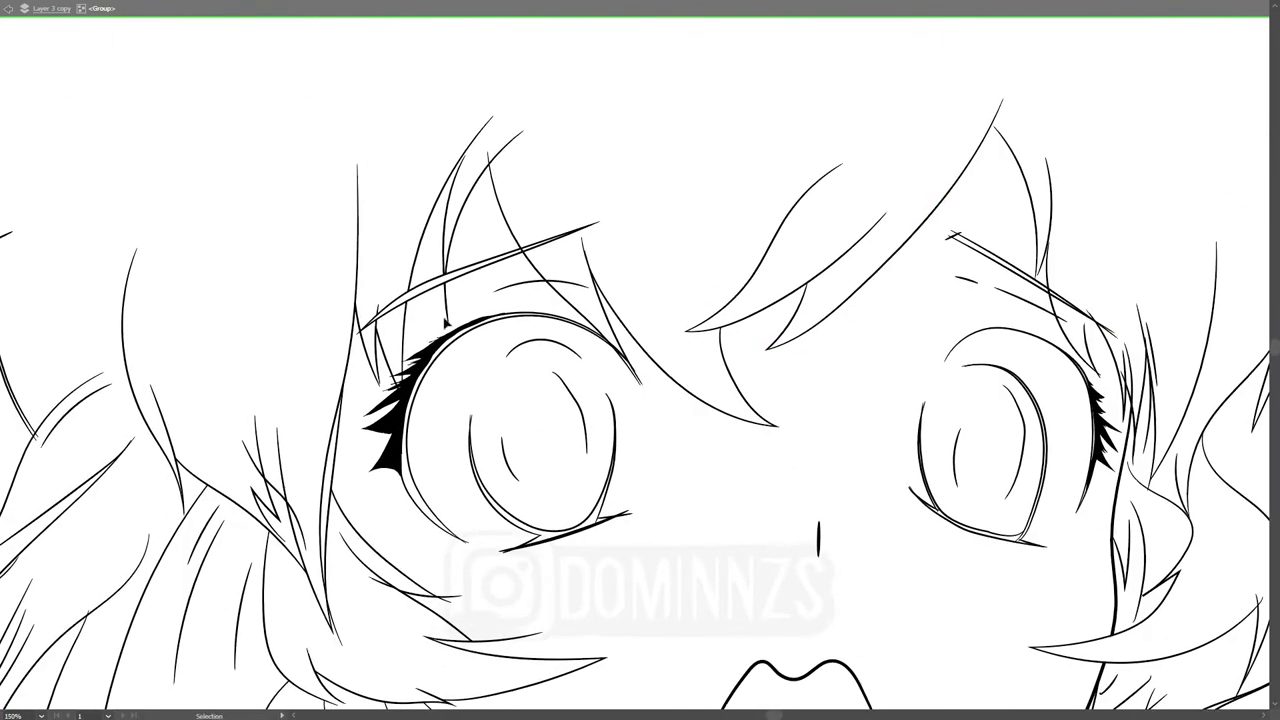
pyautogui.keyDown('alt'); pyautogui.scroll(3, 554, 380); pyautogui.keyUp('alt')
pyautogui.keyDown('alt'); pyautogui.scroll(2, 420, 277); pyautogui.keyUp('alt')
pyautogui.keyDown('alt'); pyautogui.scroll(-2, 720, 503); pyautogui.keyUp('alt')
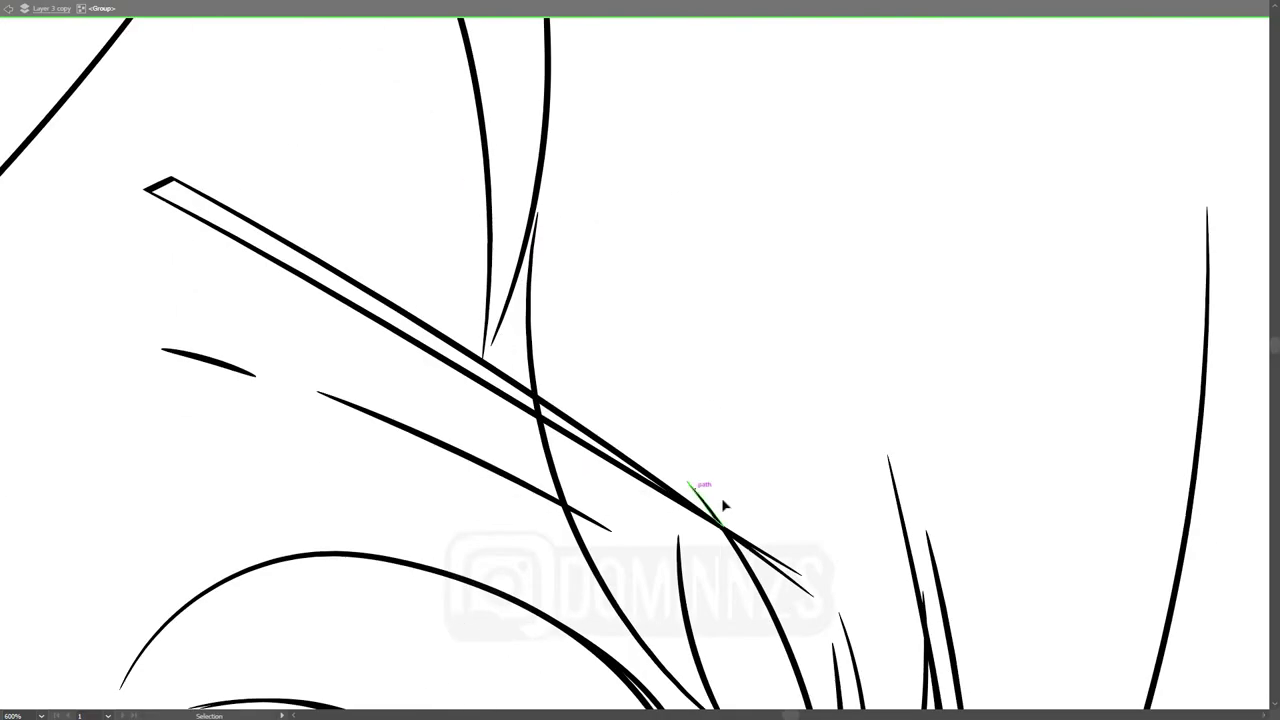
pyautogui.keyDown('alt'); pyautogui.scroll(-1, 684, 428); pyautogui.keyUp('alt')
pyautogui.keyDown('alt'); pyautogui.scroll(-2, 684, 427); pyautogui.keyUp('alt')
pyautogui.keyDown('alt'); pyautogui.scroll(3, 783, 443); pyautogui.keyUp('alt')
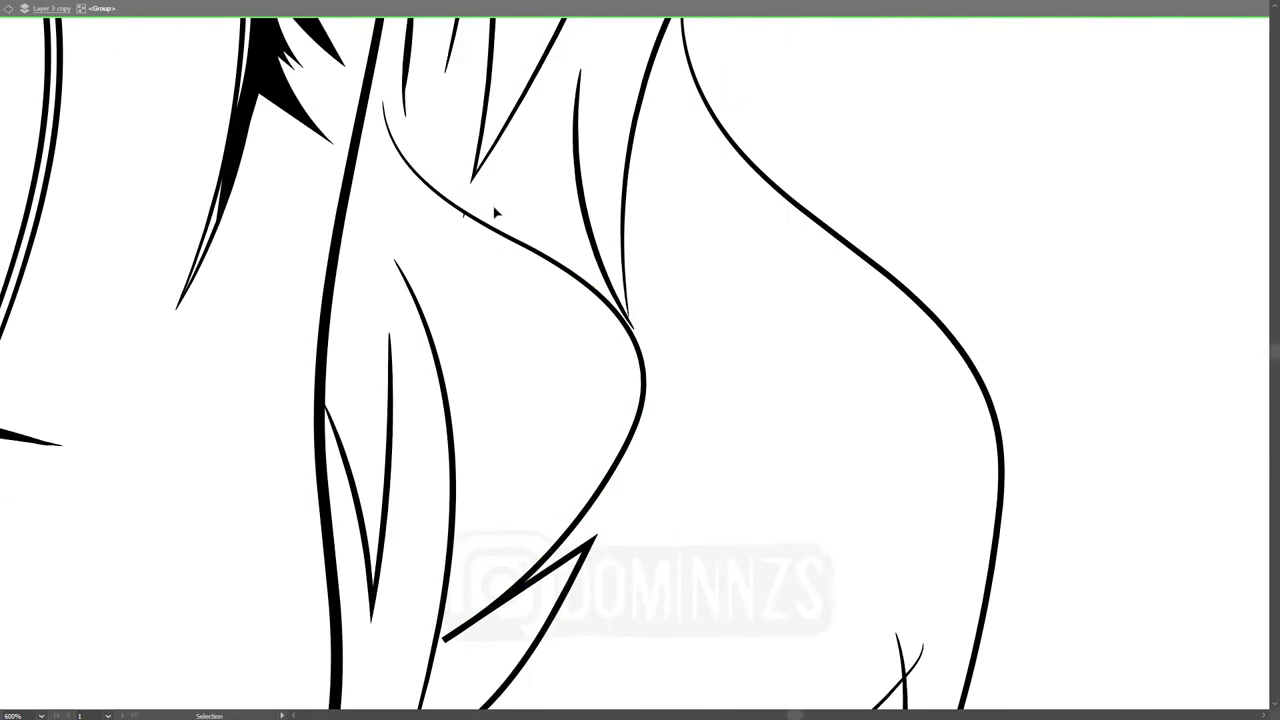
pyautogui.keyDown('alt'); pyautogui.scroll(-4, 877, 498); pyautogui.keyUp('alt')
# Step: Pan across the hair strands beside the face using the Direct Selection tool, recentring the face
pyautogui.moveTo(877, 498); pyautogui.dragTo(891, 444)
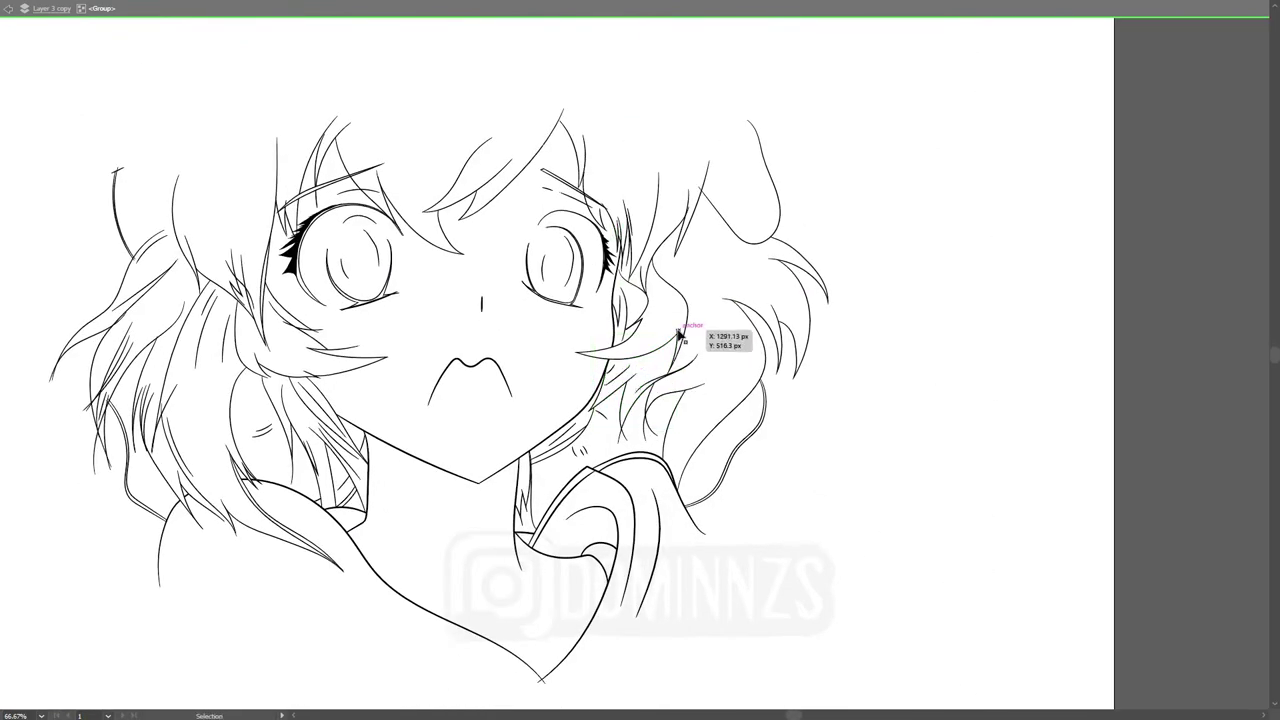
pyautogui.moveTo(699, 348); pyautogui.dragTo(859, 374)
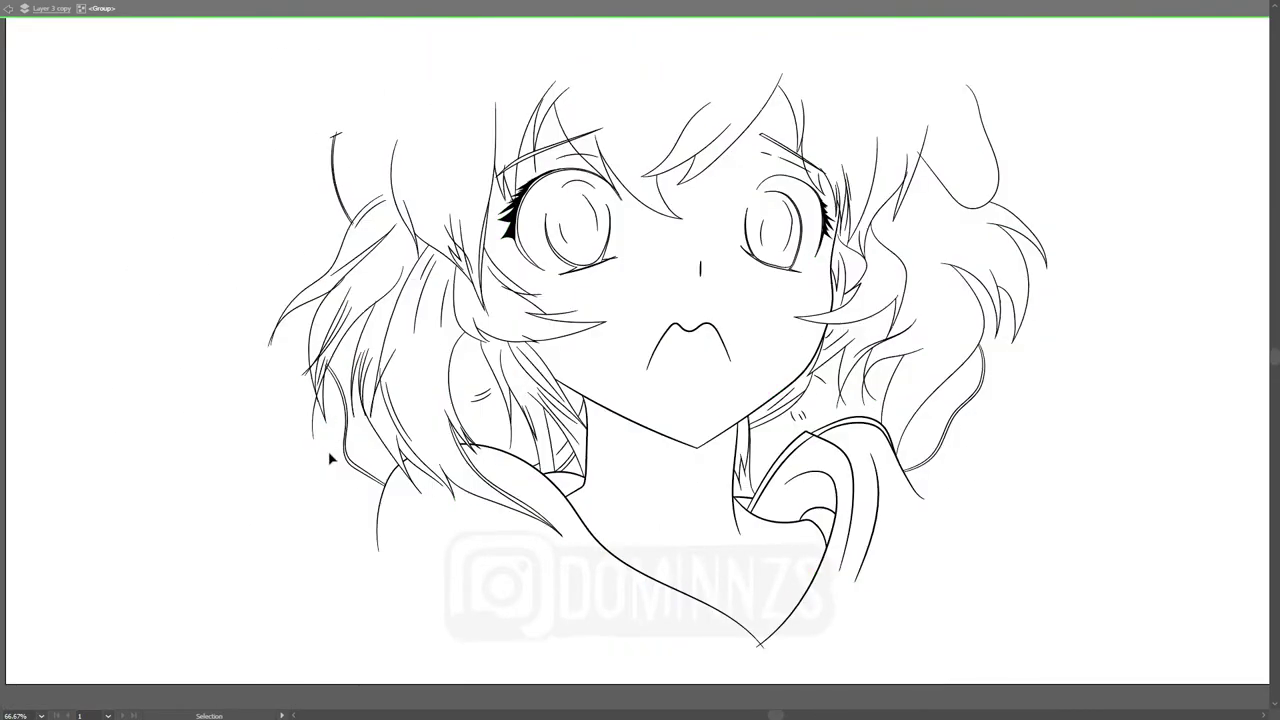
pyautogui.scroll(4, 328, 451)
pyautogui.hscroll(-5, 490, 333)
pyautogui.scroll(-1, 477, 228)
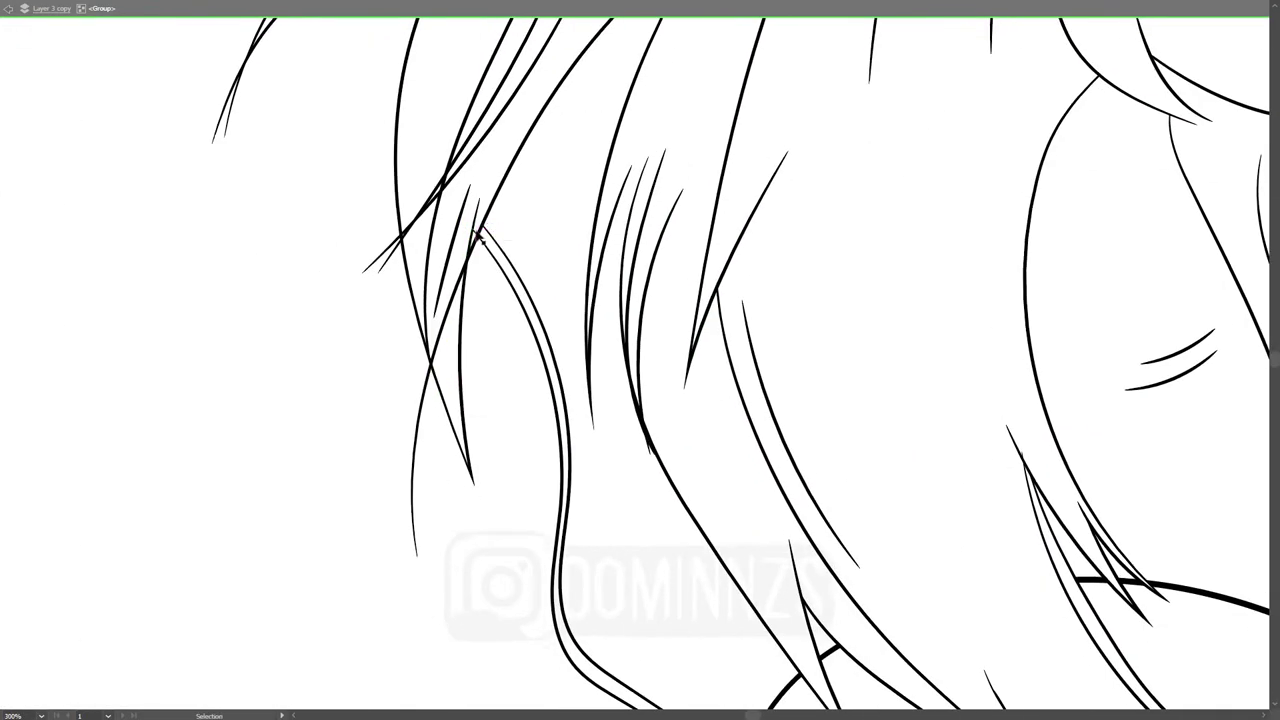
pyautogui.scroll(2, 478, 235)
pyautogui.scroll(-4, 380, 574)
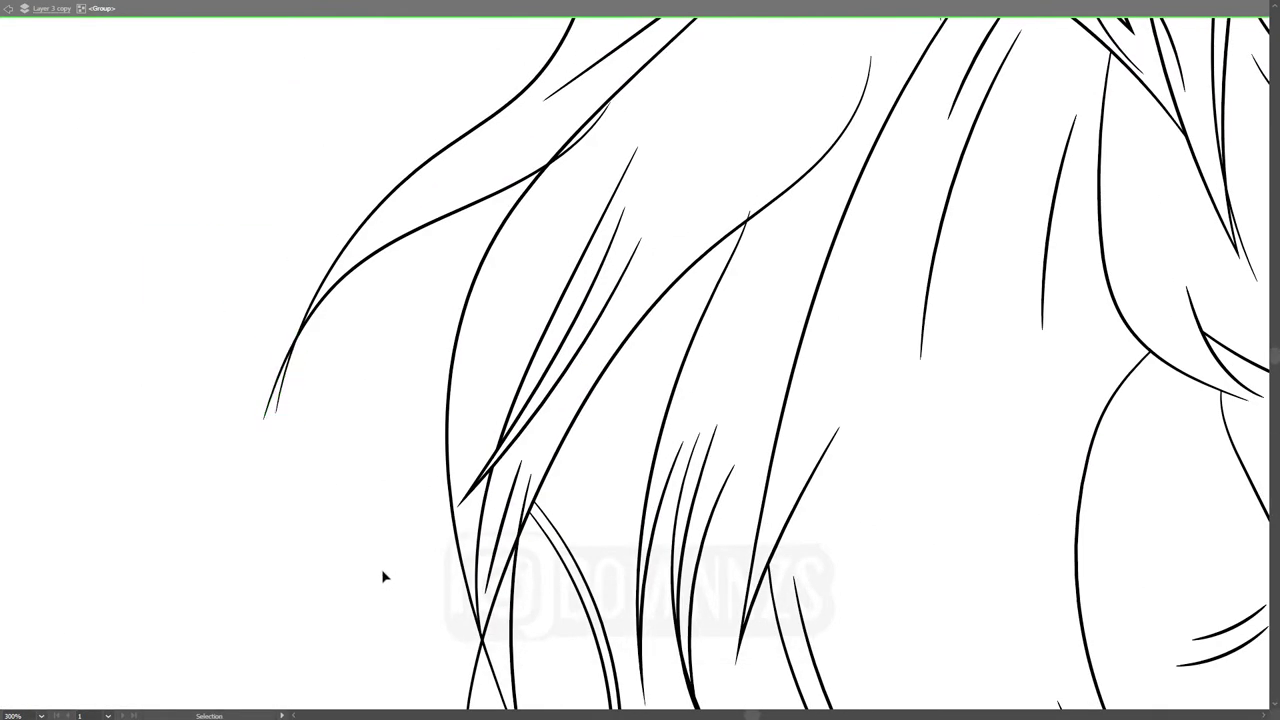
pyautogui.scroll(3, 543, 294)
pyautogui.hscroll(-1, 600, 300)
pyautogui.scroll(2, 503, 343)
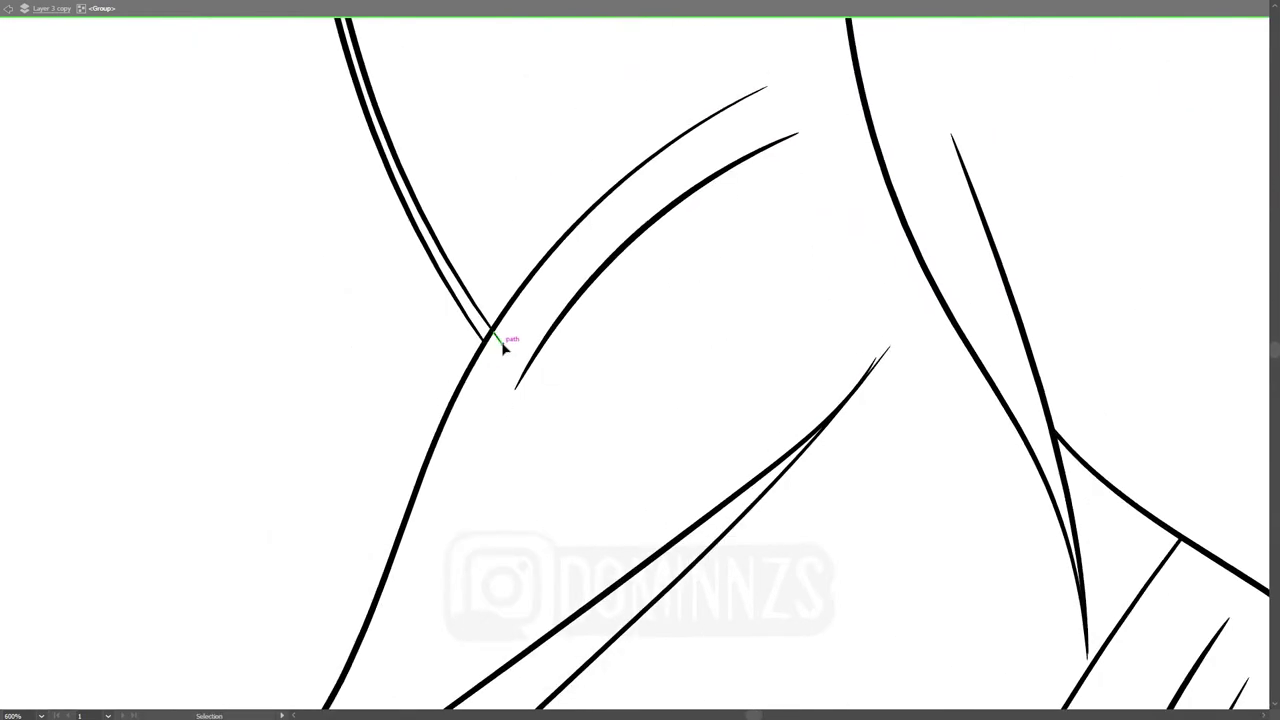
pyautogui.scroll(-4, 600, 380)
pyautogui.scroll(2, 737, 386)
pyautogui.scroll(3, 743, 342)
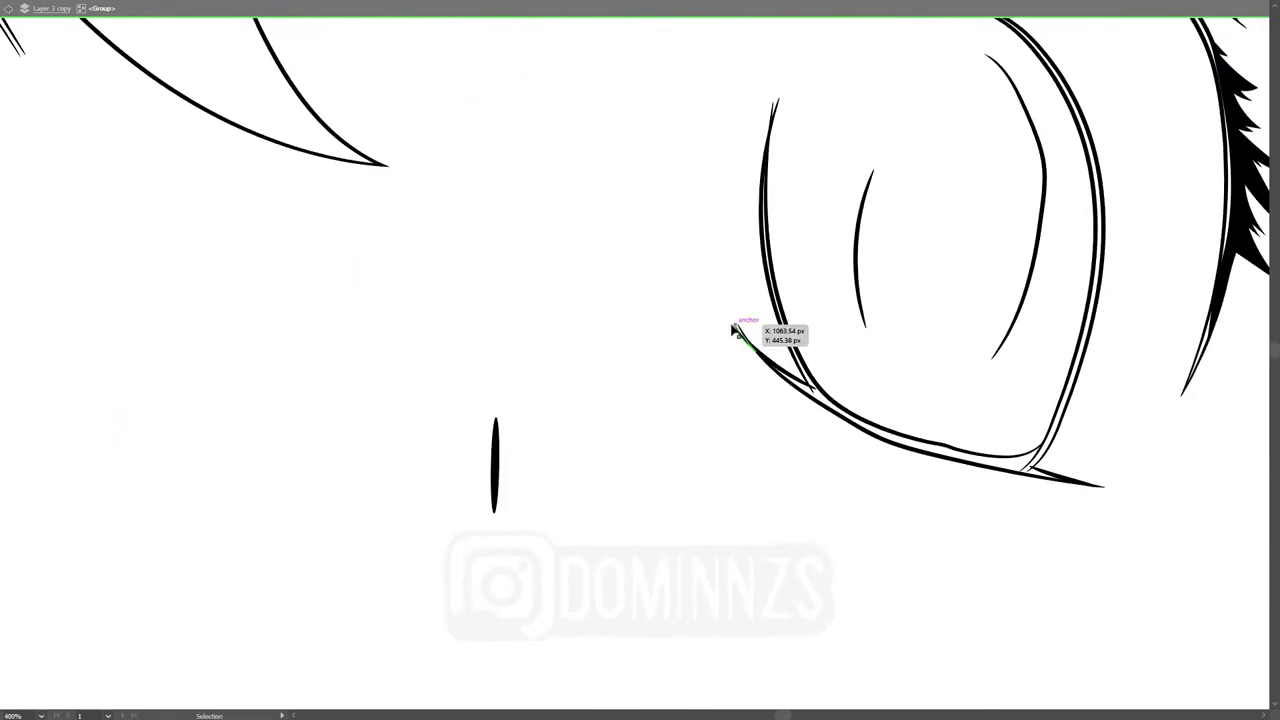
pyautogui.hscroll(2, 737, 329)
pyautogui.scroll(2, 586, 194)
pyautogui.scroll(-3, 443, 191)
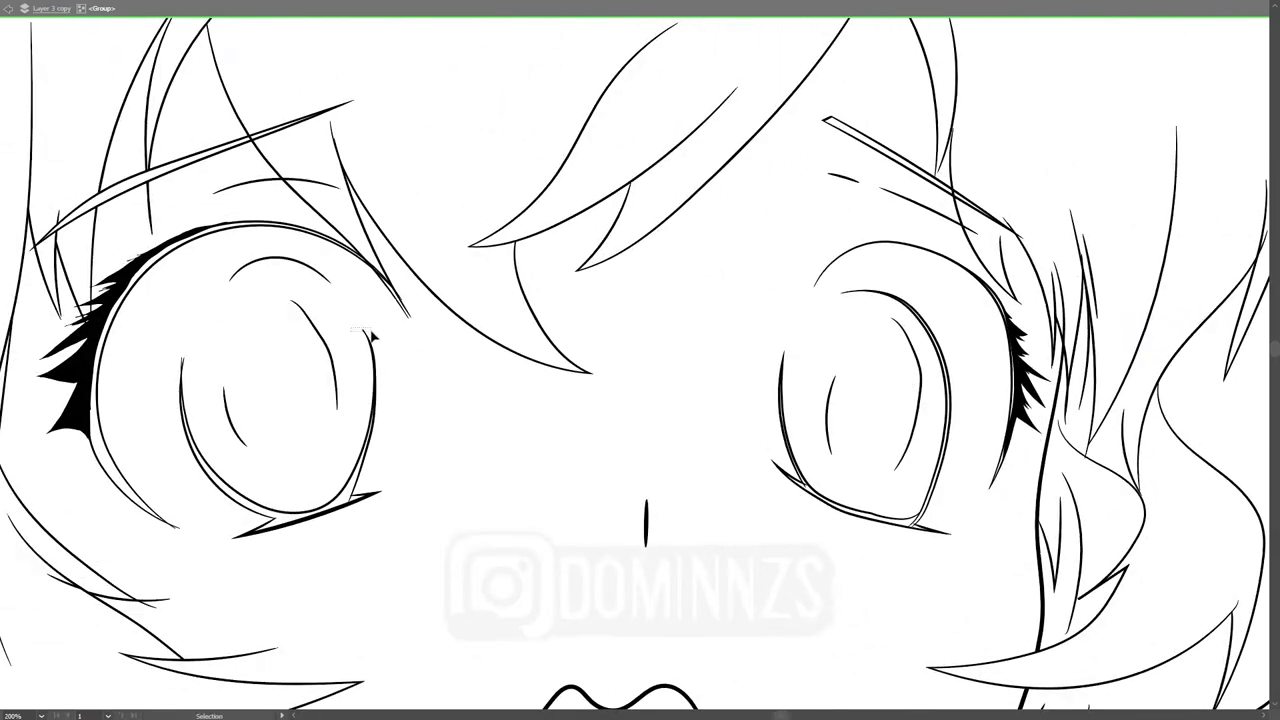
pyautogui.hscroll(-1, 300, 345)
pyautogui.hscroll(2, 750, 480)
pyautogui.scroll(4, 750, 480)
pyautogui.scroll(5, 580, 186)
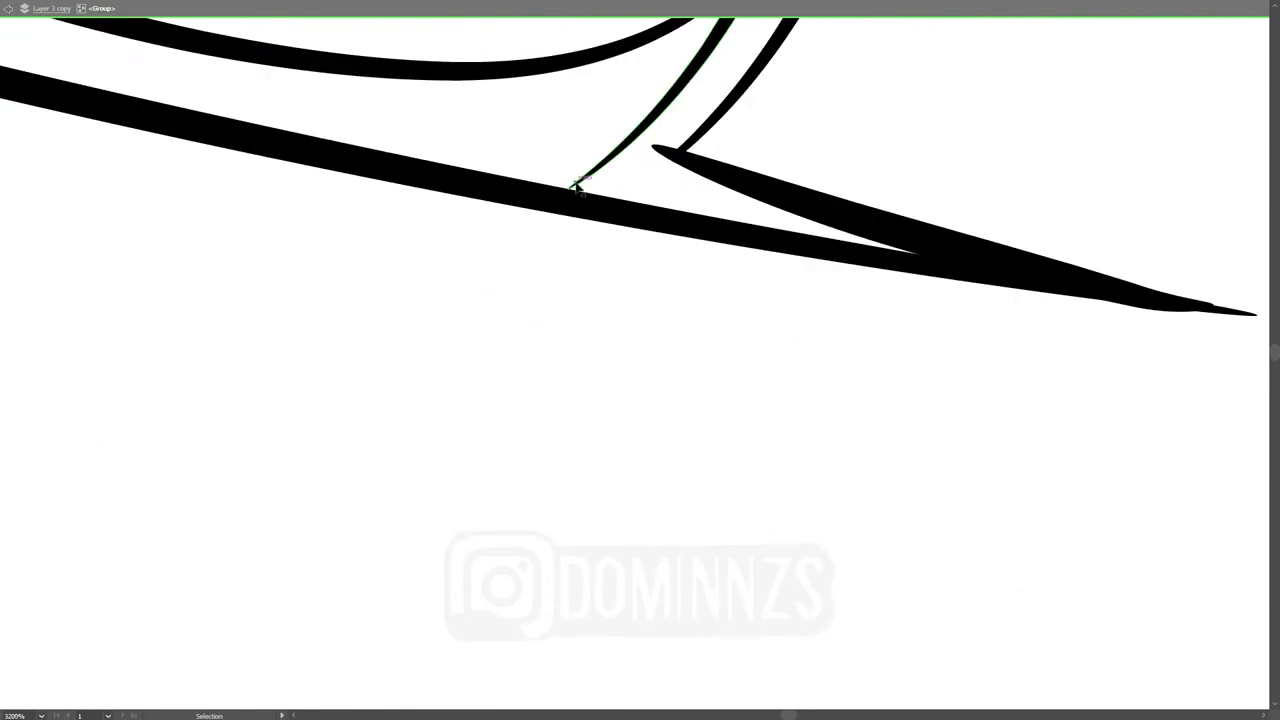
pyautogui.press('a')
pyautogui.scroll(2, 580, 186)
pyautogui.scroll(-7, 640, 390)
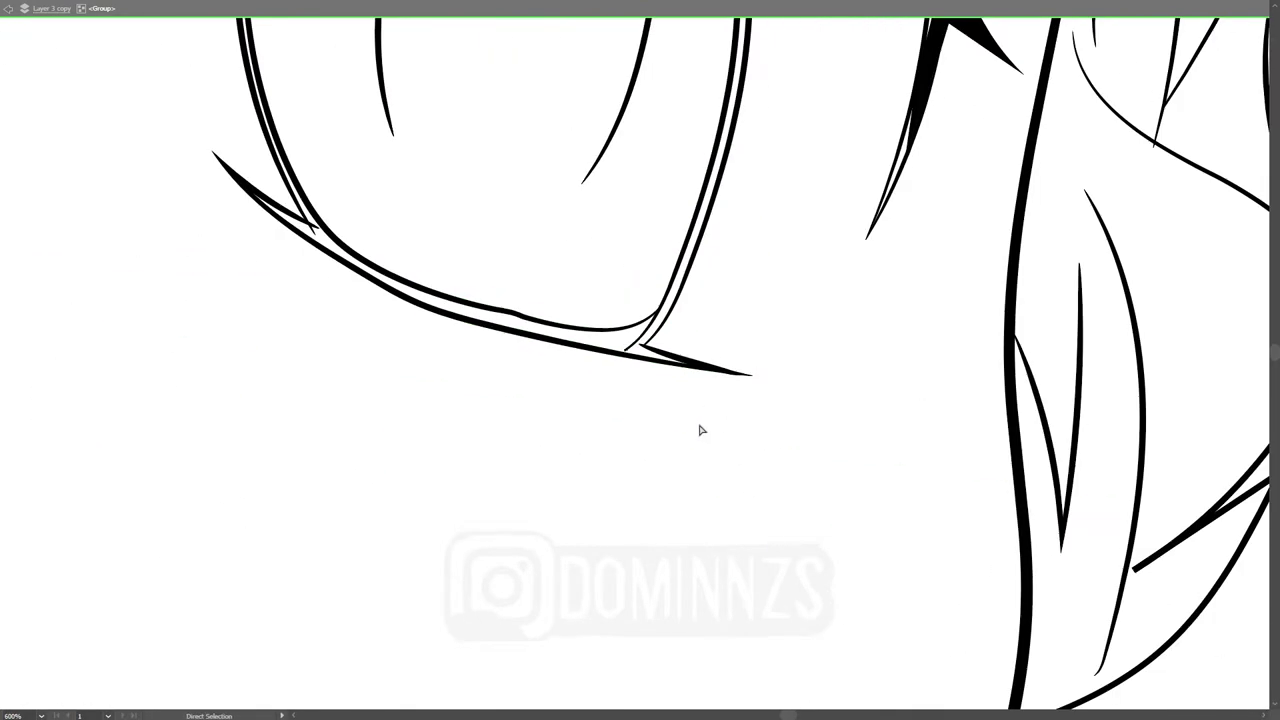
pyautogui.scroll(-3, 840, 400)
pyautogui.scroll(-3, 900, 440)
pyautogui.scroll(2, 843, 500)
pyautogui.scroll(-2, 840, 483)
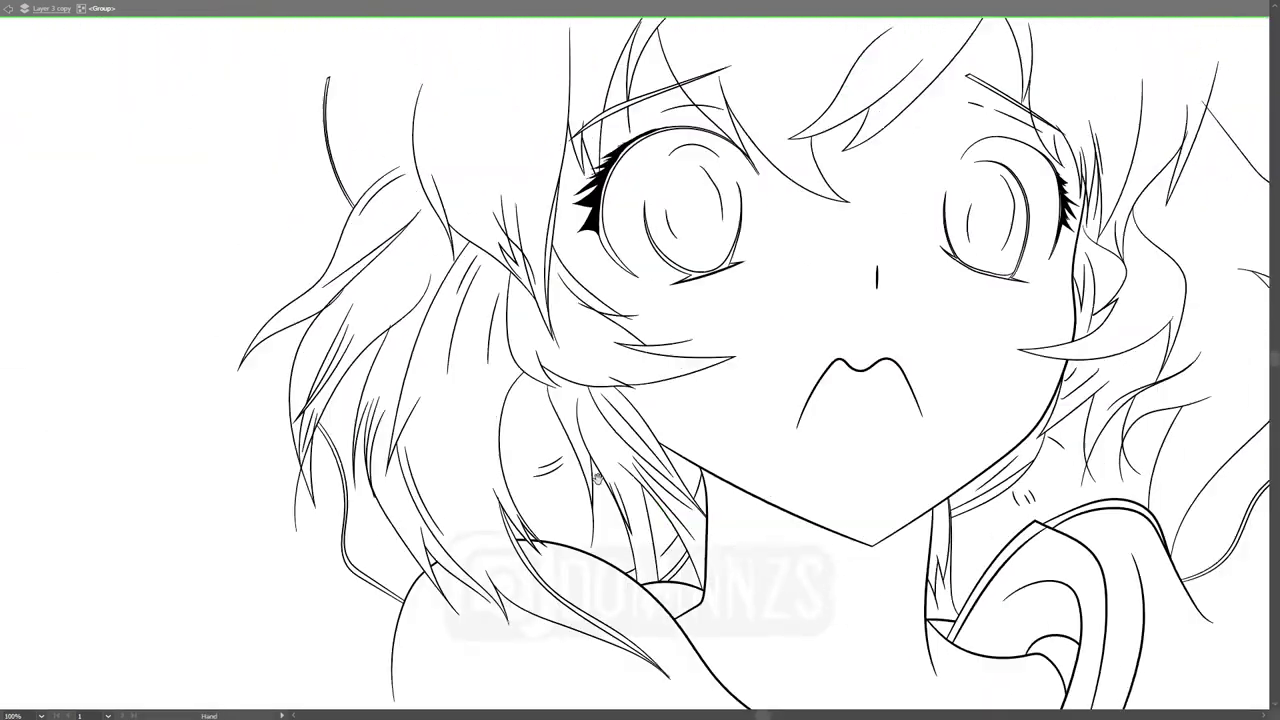
pyautogui.scroll(-2, 850, 480)
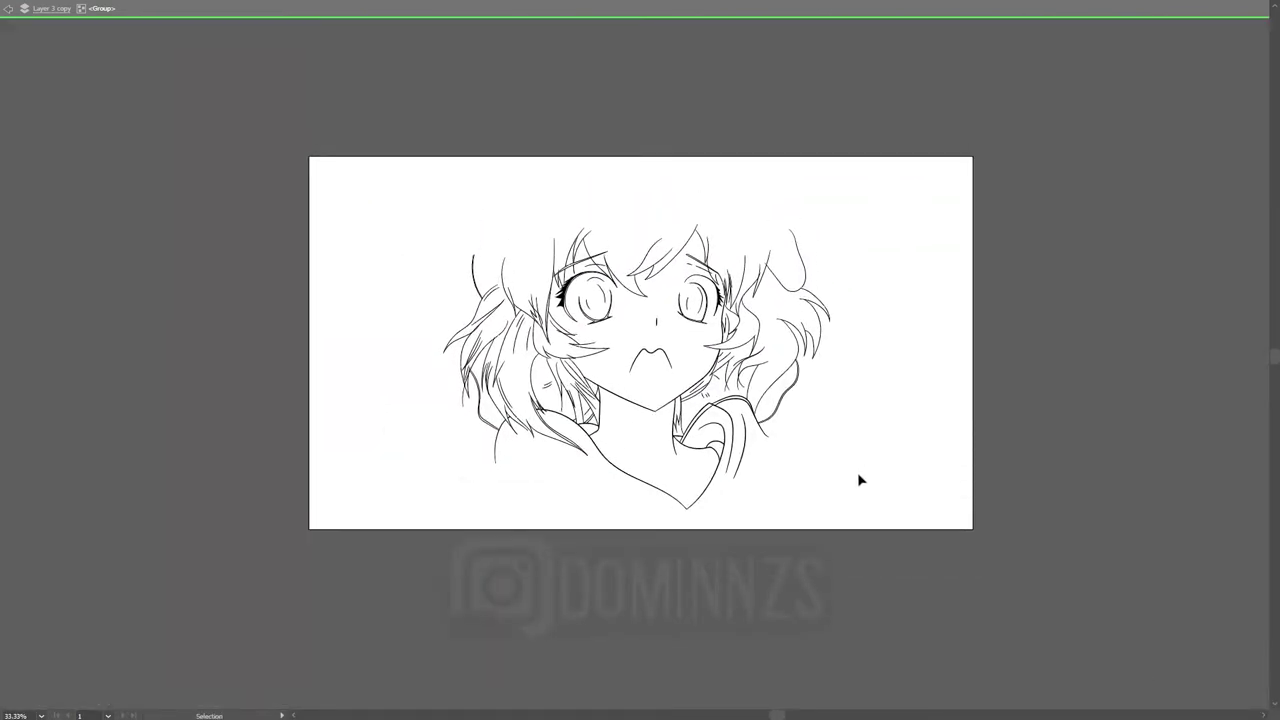
pyautogui.scroll(5, 590, 320)
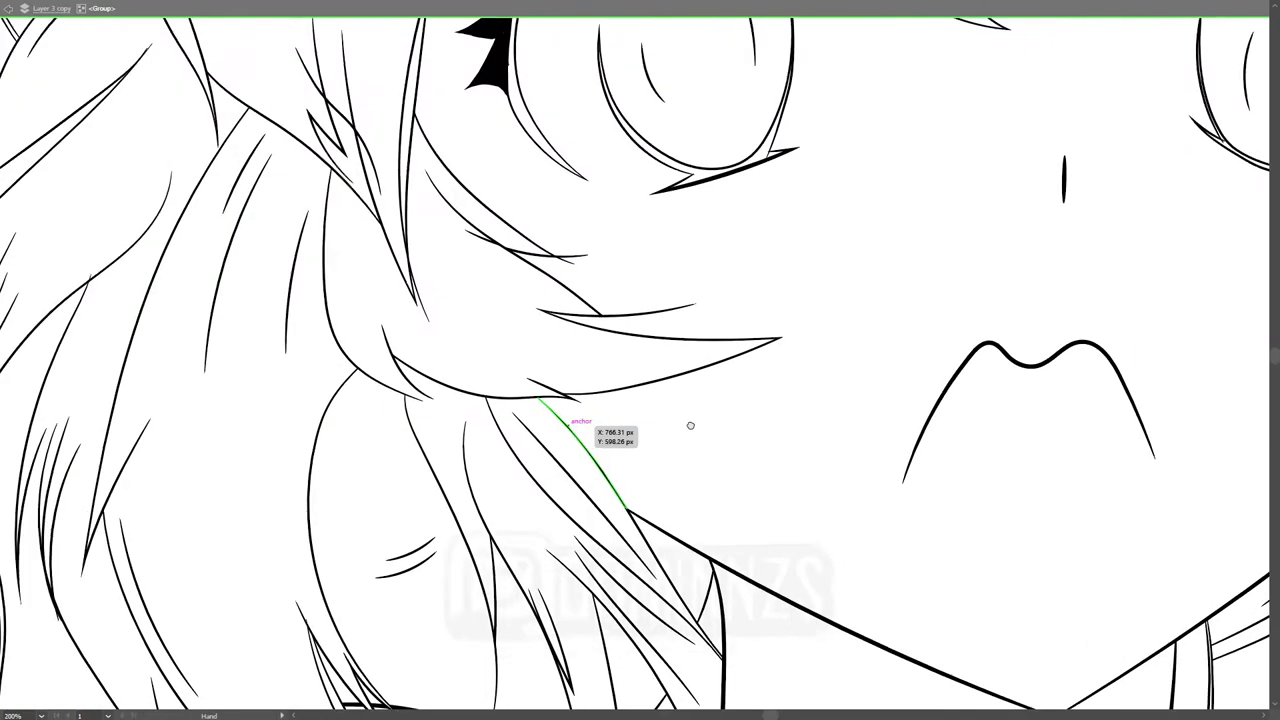
pyautogui.scroll(3, 667, 353)
pyautogui.scroll(2, 677, 357)
pyautogui.scroll(5, 540, 360)
pyautogui.scroll(-5, 869, 389)
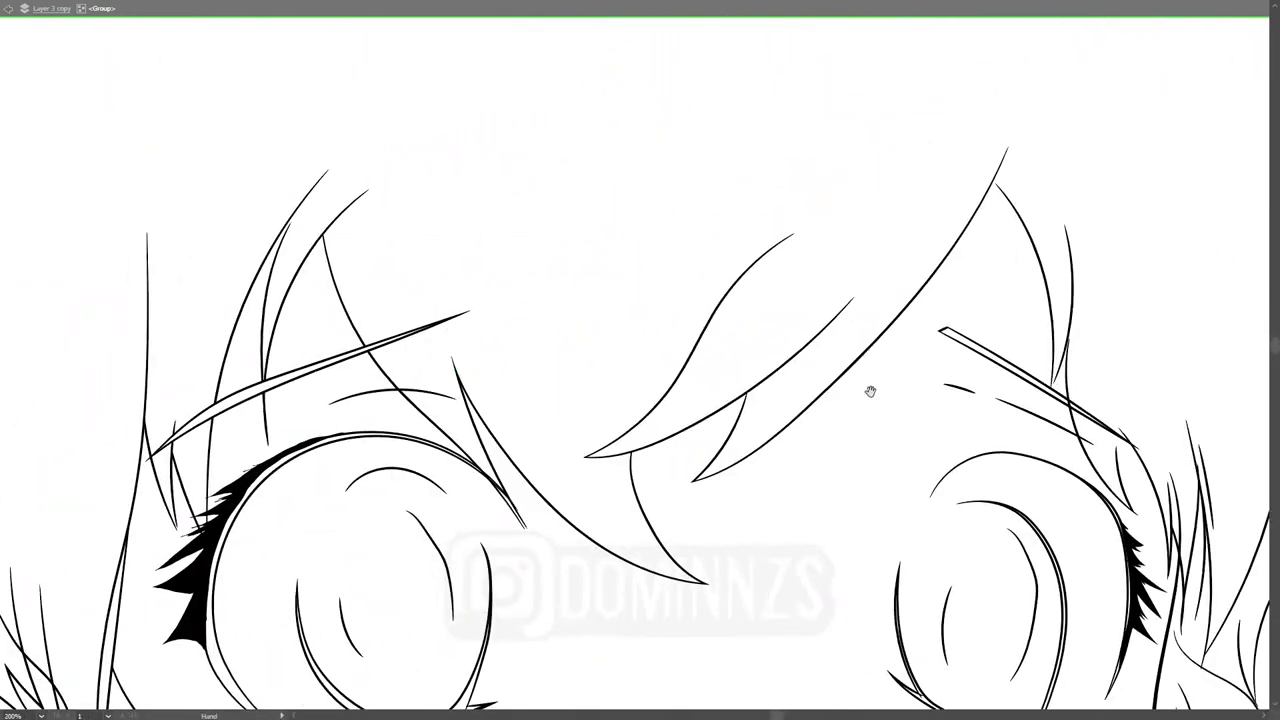
pyautogui.scroll(2, 685, 385)
pyautogui.scroll(-4, 685, 385)
pyautogui.scroll(-2, 955, 440)
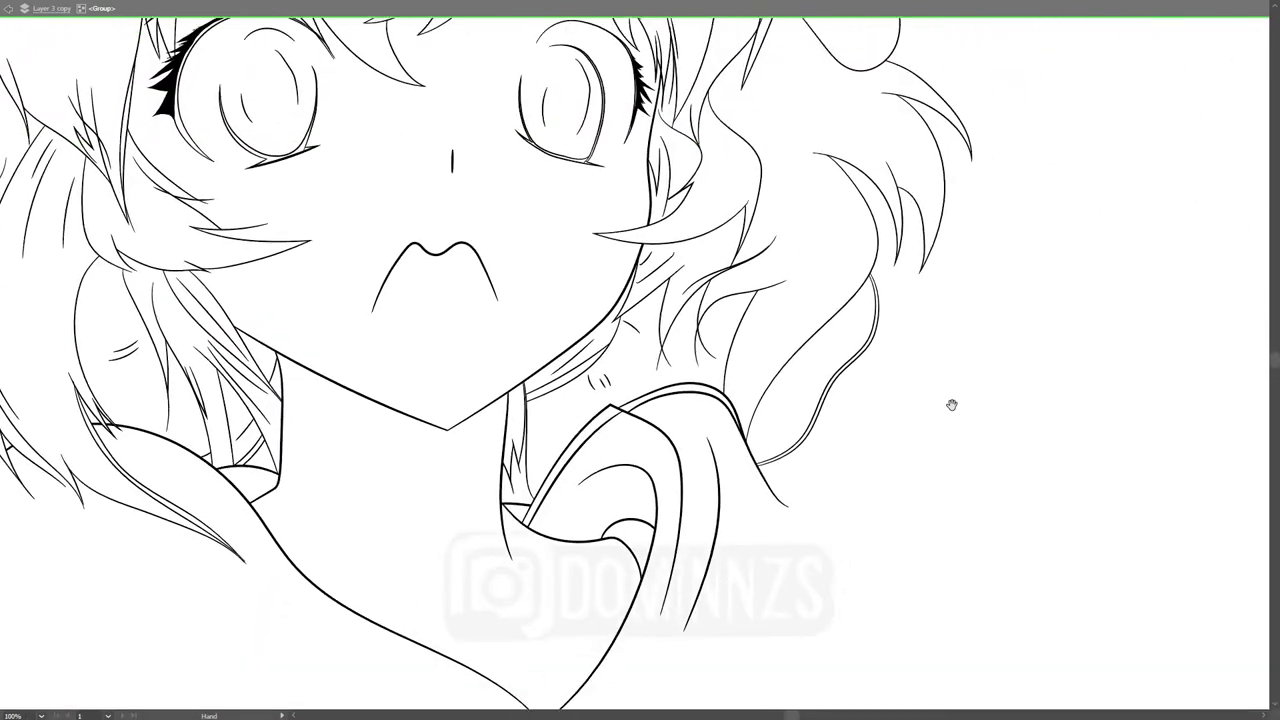
pyautogui.scroll(3, 678, 280)
pyautogui.scroll(4, 511, 271)
pyautogui.scroll(1, 663, 343)
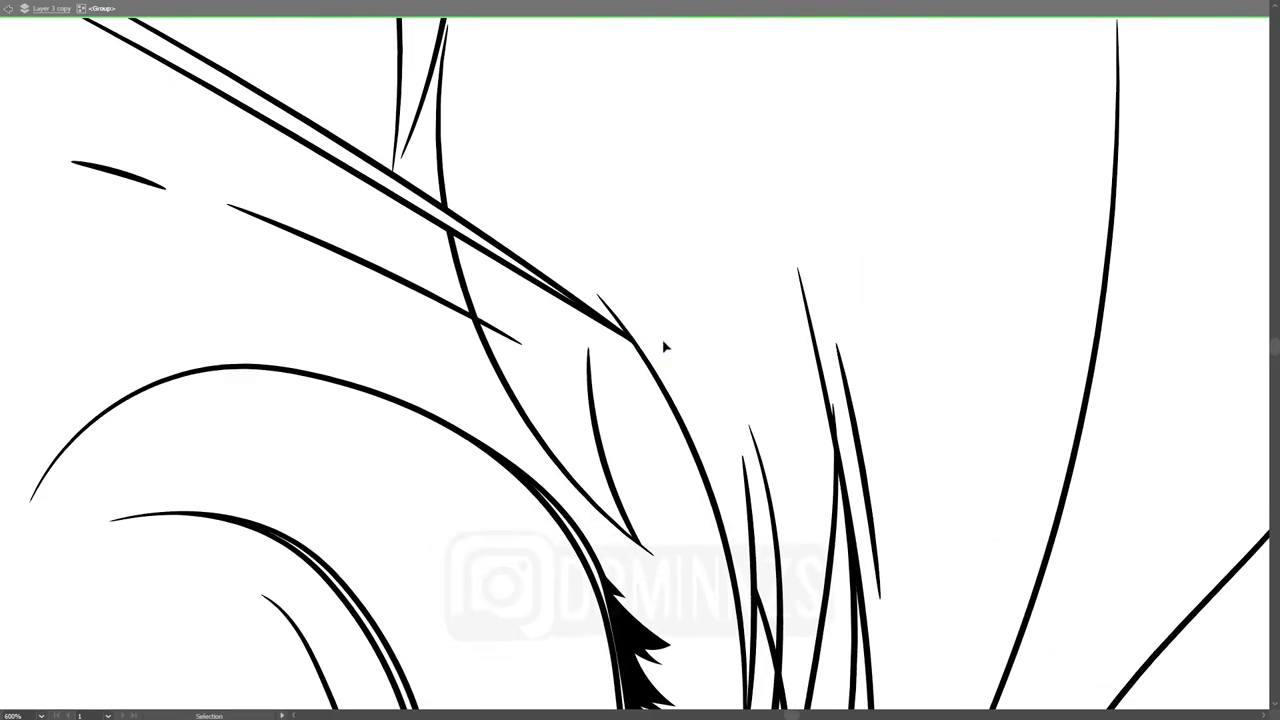
pyautogui.scroll(-7, 997, 323)
pyautogui.moveTo(997, 323); pyautogui.dragTo(987, 277)
# Step: Exit full screen, add a Layer 3 copy 2 layer, and draw an artboard-sized rectangle behind the line art
pyautogui.press('f')
pyautogui.press('F7')
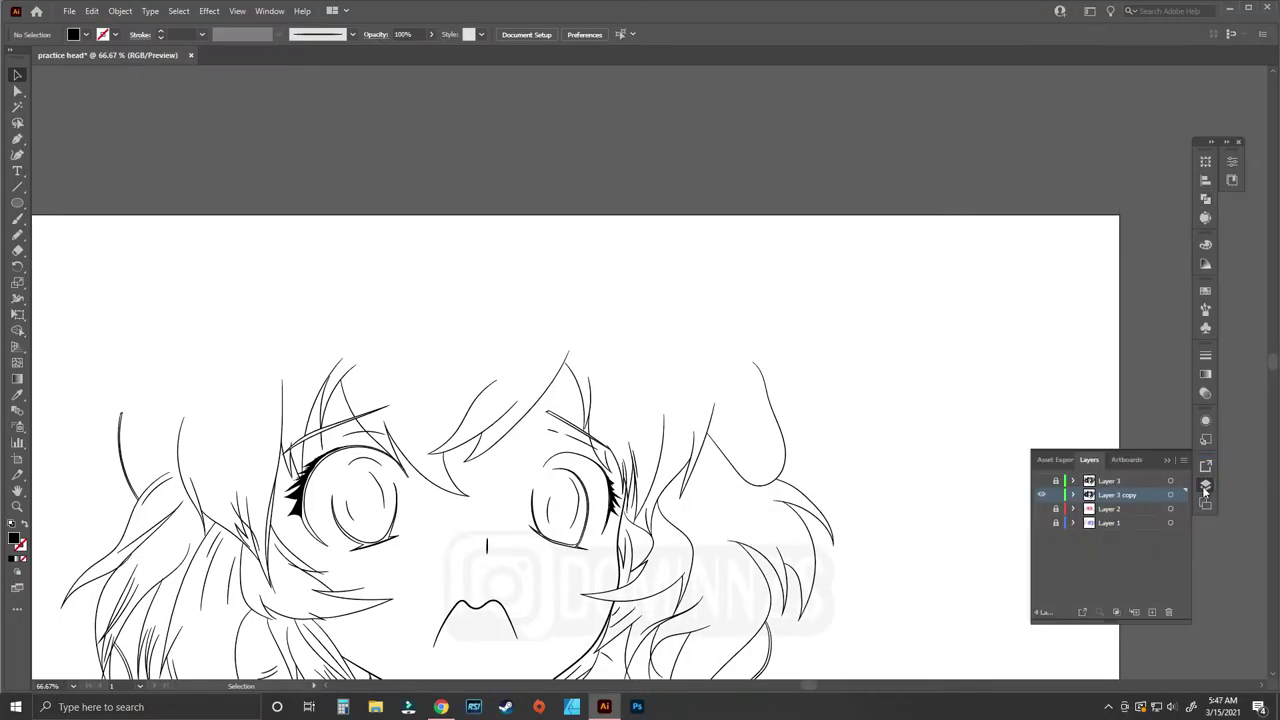
pyautogui.hotkey('ctrl', '-')
pyautogui.hotkey('ctrl', '-')
pyautogui.hotkey('ctrl', '-')
pyautogui.click(1041, 509)
pyautogui.moveTo(740, 452)
pyautogui.mouseDown()
pyautogui.moveTo(371, 443)
pyautogui.moveTo(372, 188)
pyautogui.mouseUp()
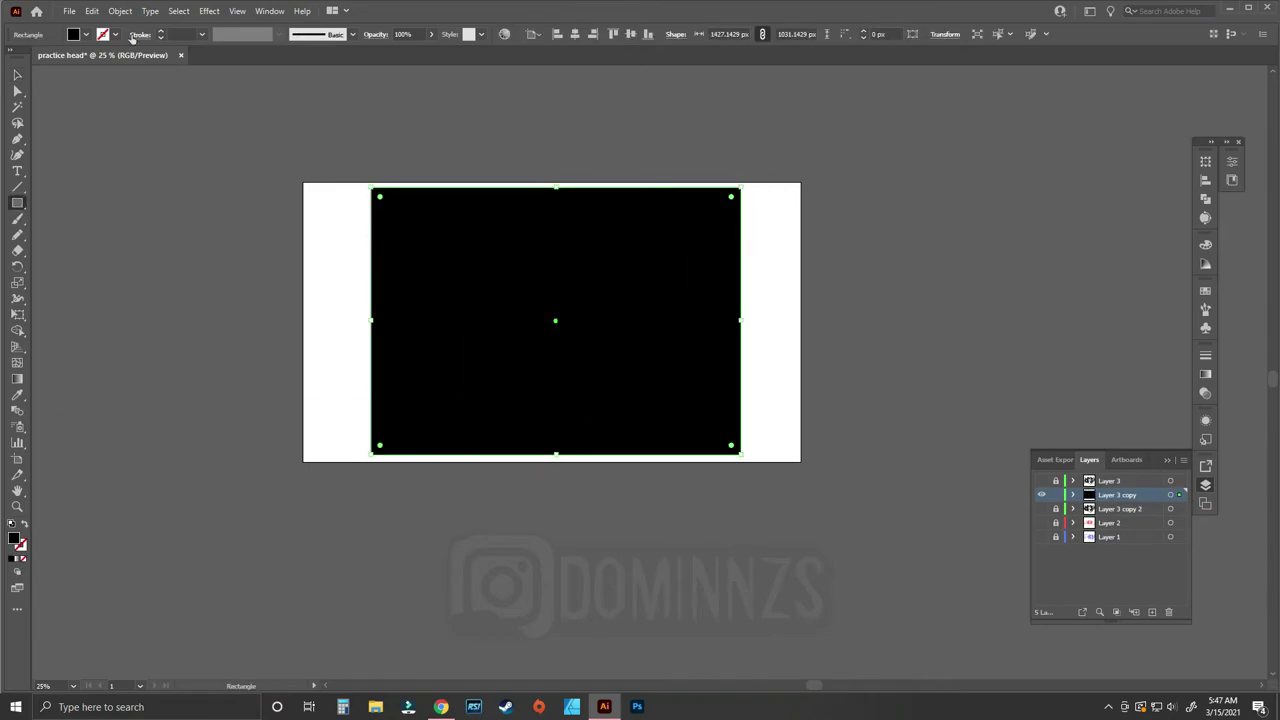
pyautogui.rightClick(337, 443)
pyautogui.click(400, 400)
# Step: Select all the artwork and ungroup it
pyautogui.hotkey('ctrl', 'shift', 'F9')
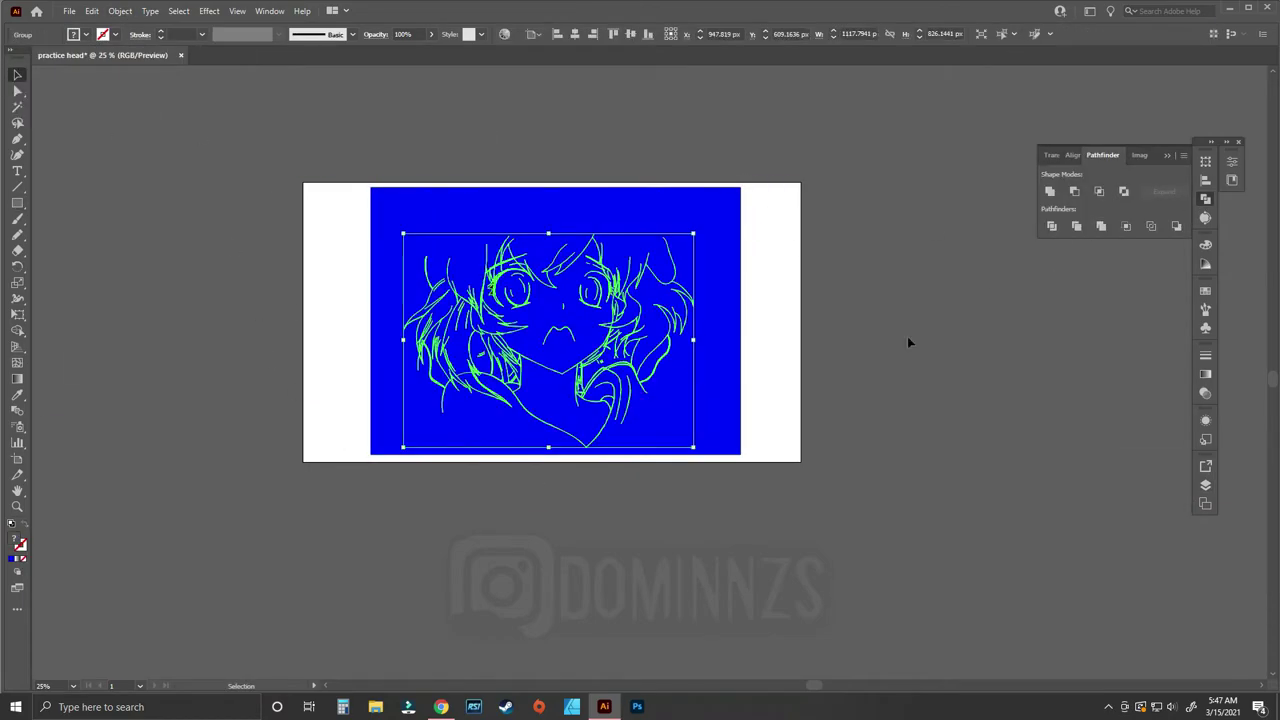
pyautogui.rightClick(760, 377)
pyautogui.click(839, 486)
# Step: Set the fill colour to red, then delete the blue collar piece and a right-side blue hair piece
pyautogui.scroll(5, 826, 420)
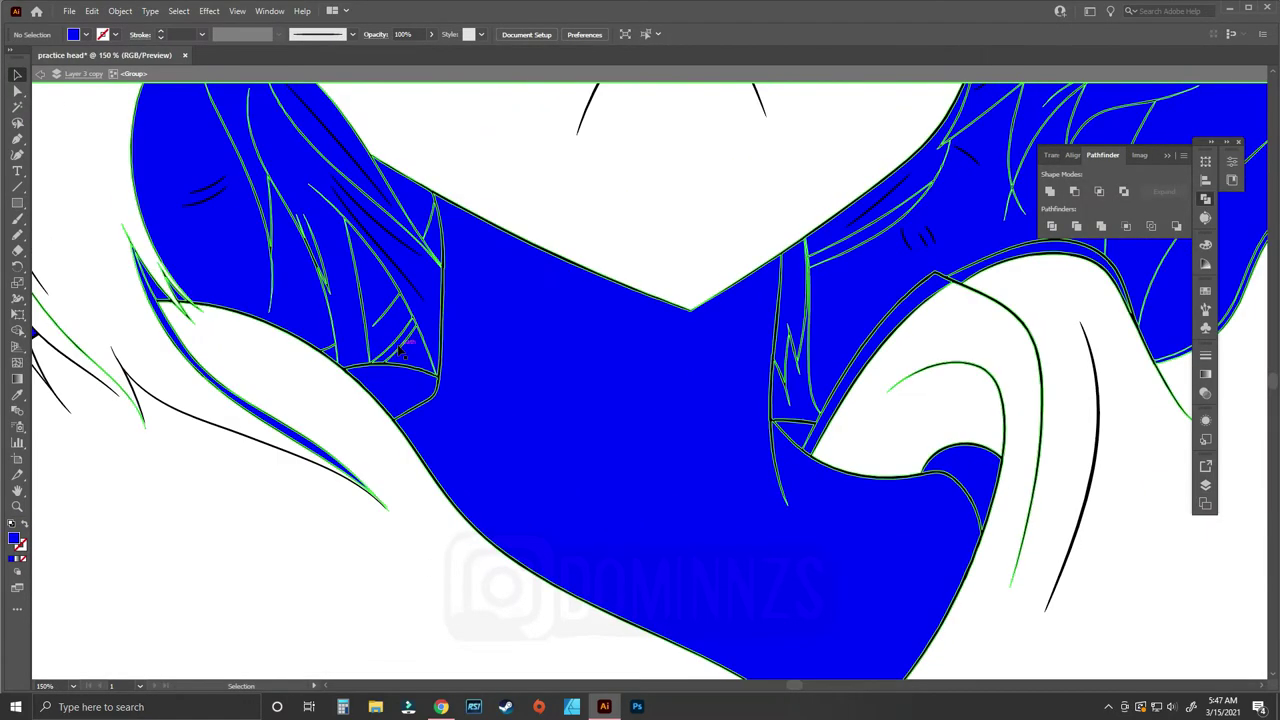
pyautogui.click(1046, 366)
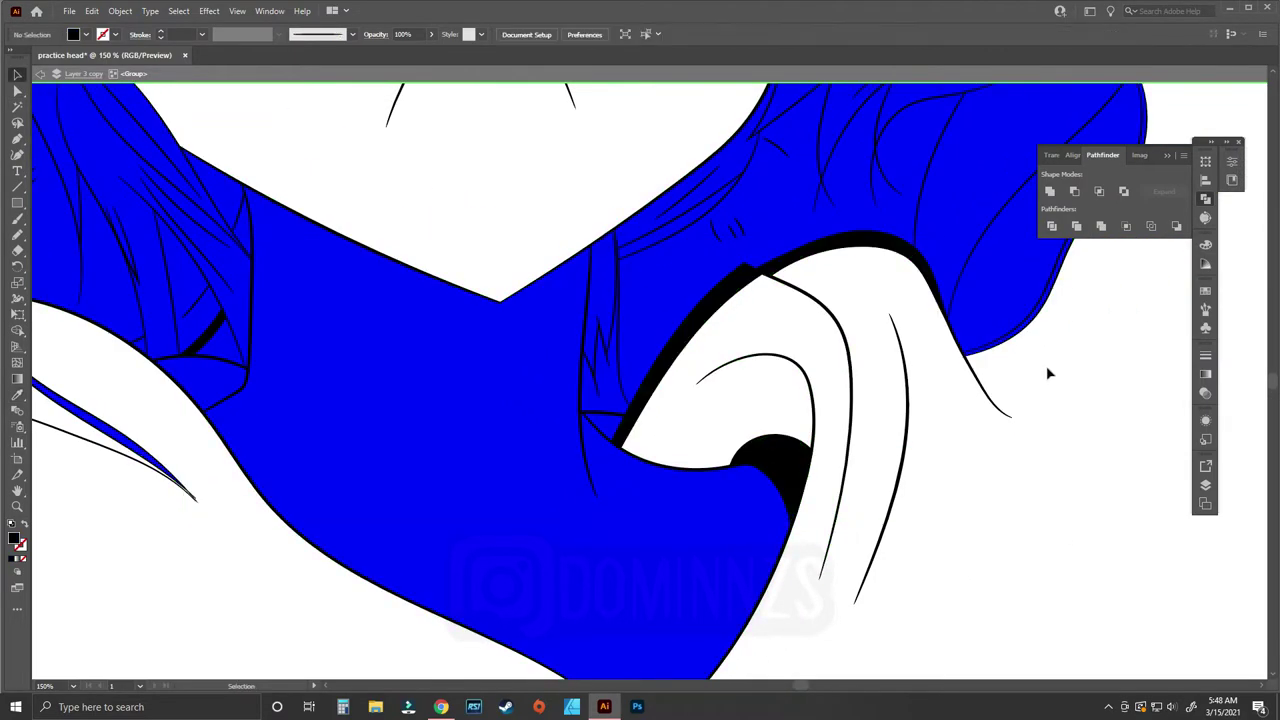
pyautogui.scroll(5, 694, 409)
pyautogui.doubleClick(14, 539)
pyautogui.click(771, 277)
pyautogui.scroll(-8, 837, 346)
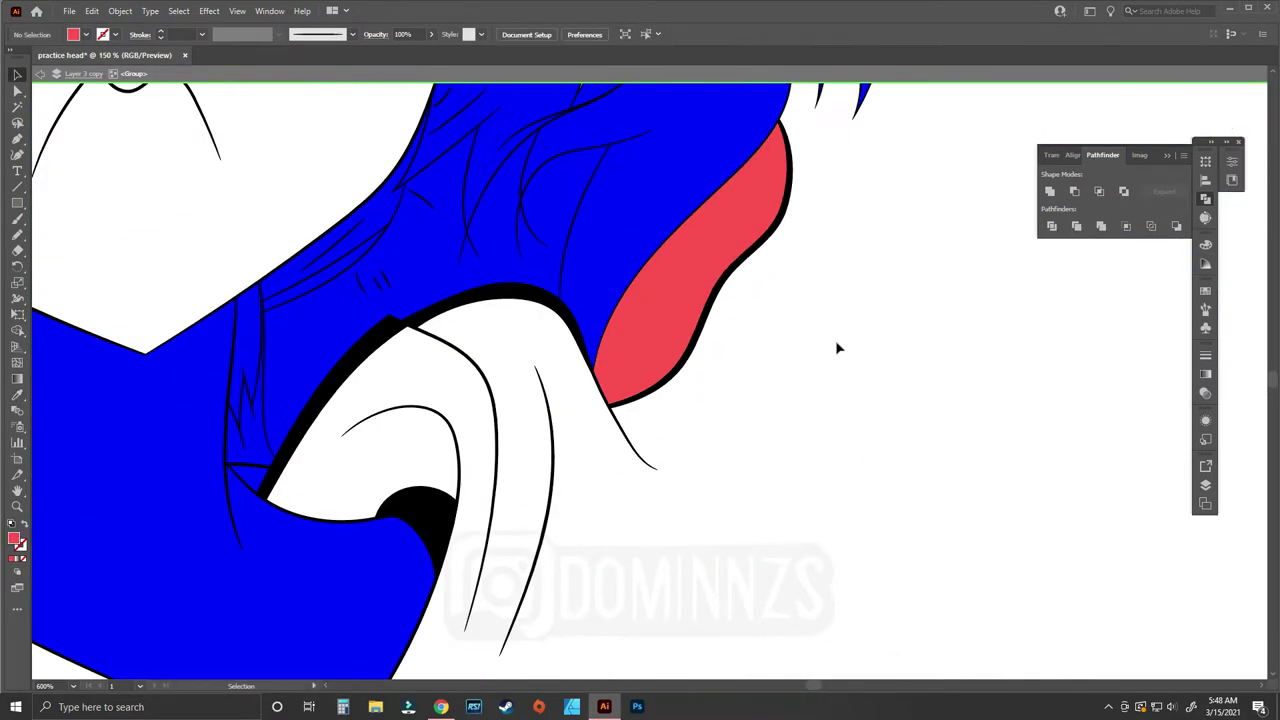
pyautogui.click(487, 455)
pyautogui.press('Delete')
pyautogui.click(660, 200)
pyautogui.press('Delete')
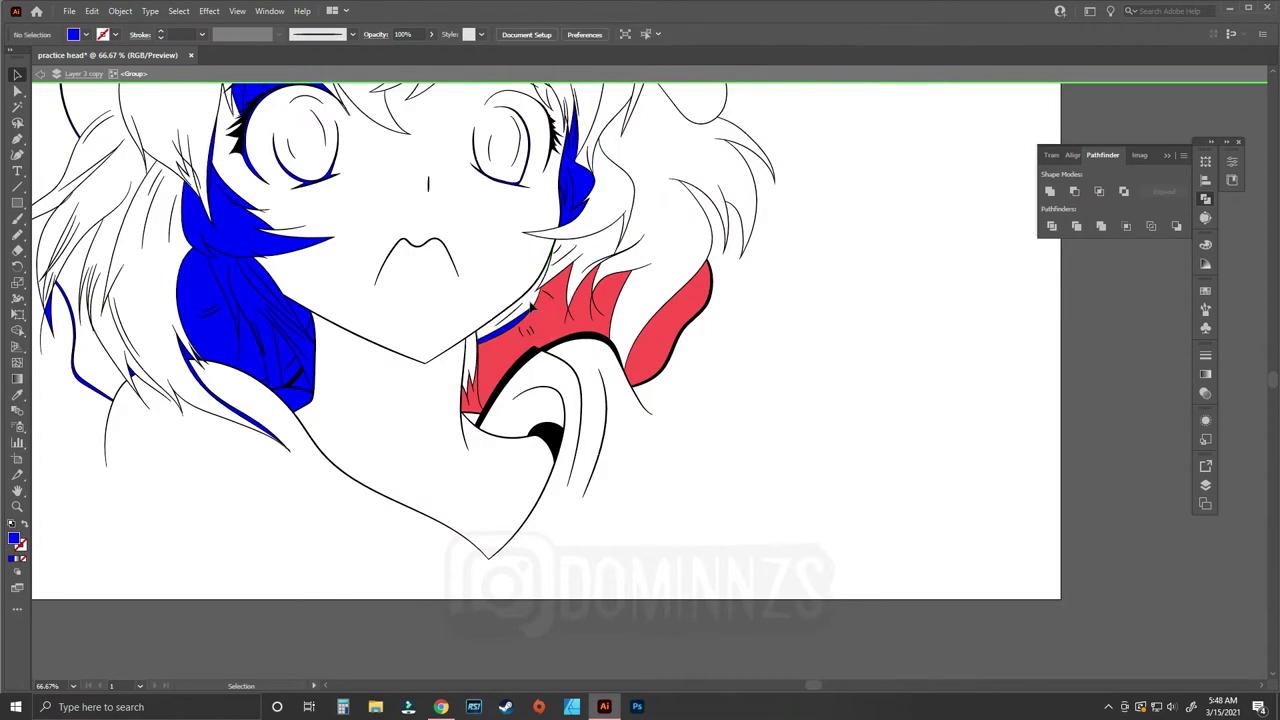
# Step: Recolour the lower-left and right hair pieces red with the Eyedropper
pyautogui.moveTo(246, 269); pyautogui.dragTo(481, 289)
pyautogui.scroll(2, 968, 442)
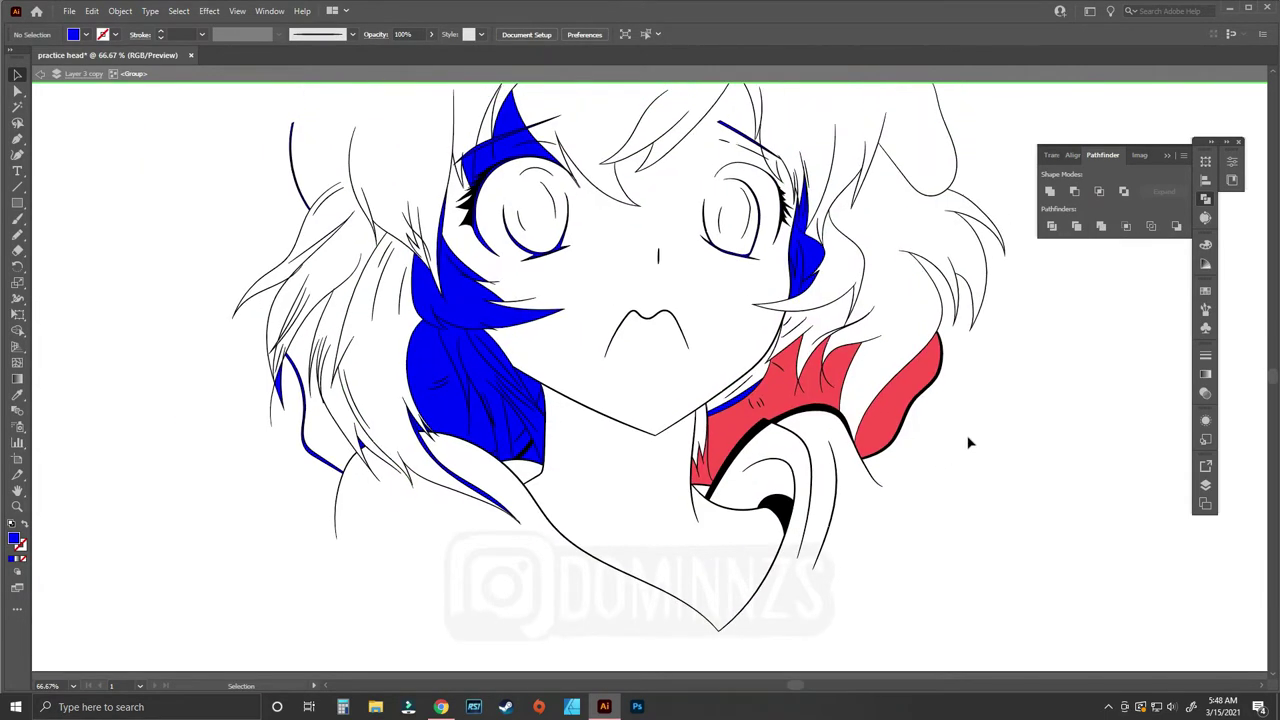
pyautogui.click(470, 400)
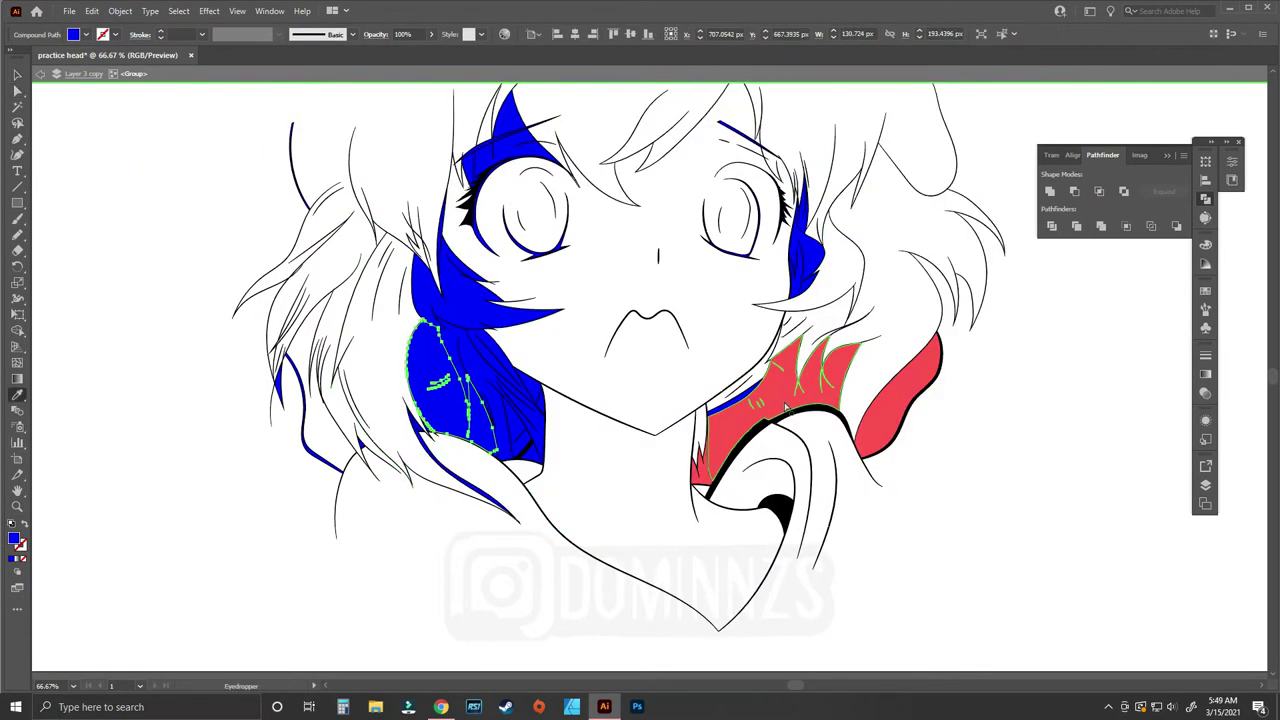
pyautogui.press('i')
pyautogui.click(820, 400)
pyautogui.keyDown('ctrl'); pyautogui.click(515, 425); pyautogui.keyUp('ctrl')
pyautogui.scroll(3, 343, 430)
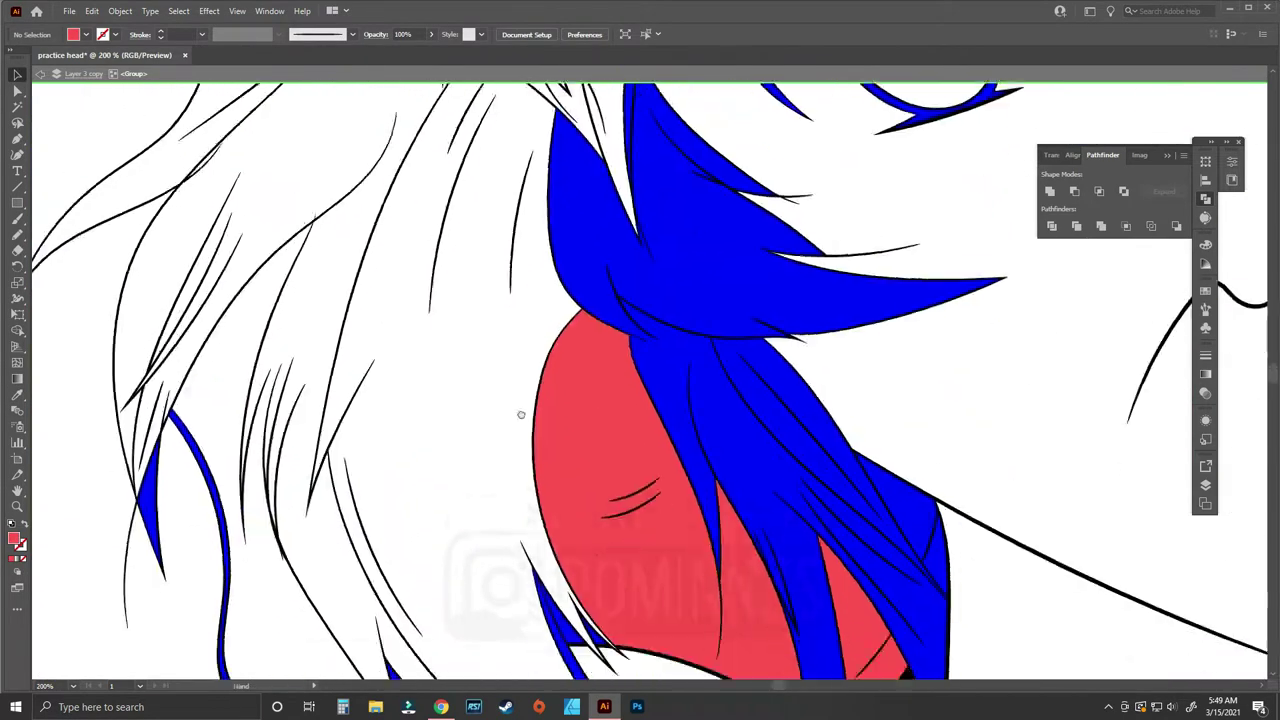
pyautogui.click(523, 409)
pyautogui.scroll(-3, 523, 409)
pyautogui.press('v')
pyautogui.click(680, 400)
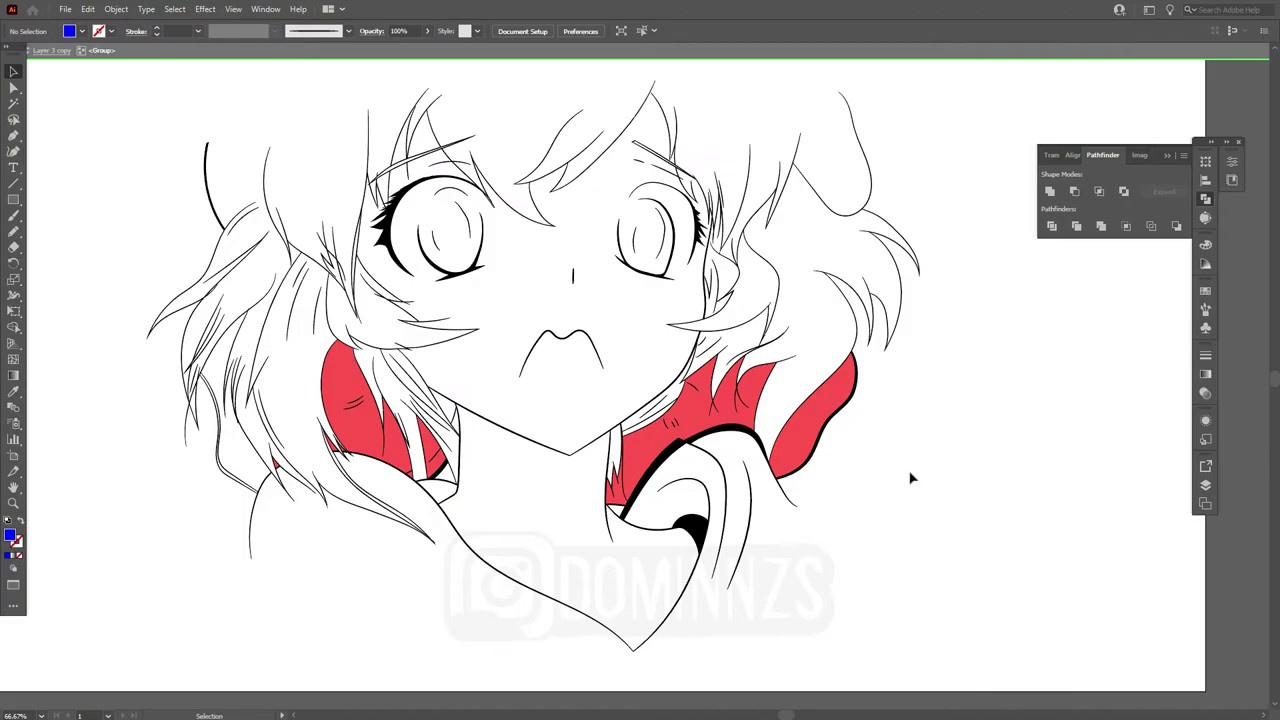
# Step: Select every blue shape at once with the Magic Wand and delete them
pyautogui.keyDown('alt'); pyautogui.scroll(2, 823, 420); pyautogui.keyUp('alt')
pyautogui.press('a')
pyautogui.keyDown('alt'); pyautogui.scroll(3, 400, 362); pyautogui.keyUp('alt')
pyautogui.keyDown('alt'); pyautogui.scroll(2, 400, 362); pyautogui.keyUp('alt')
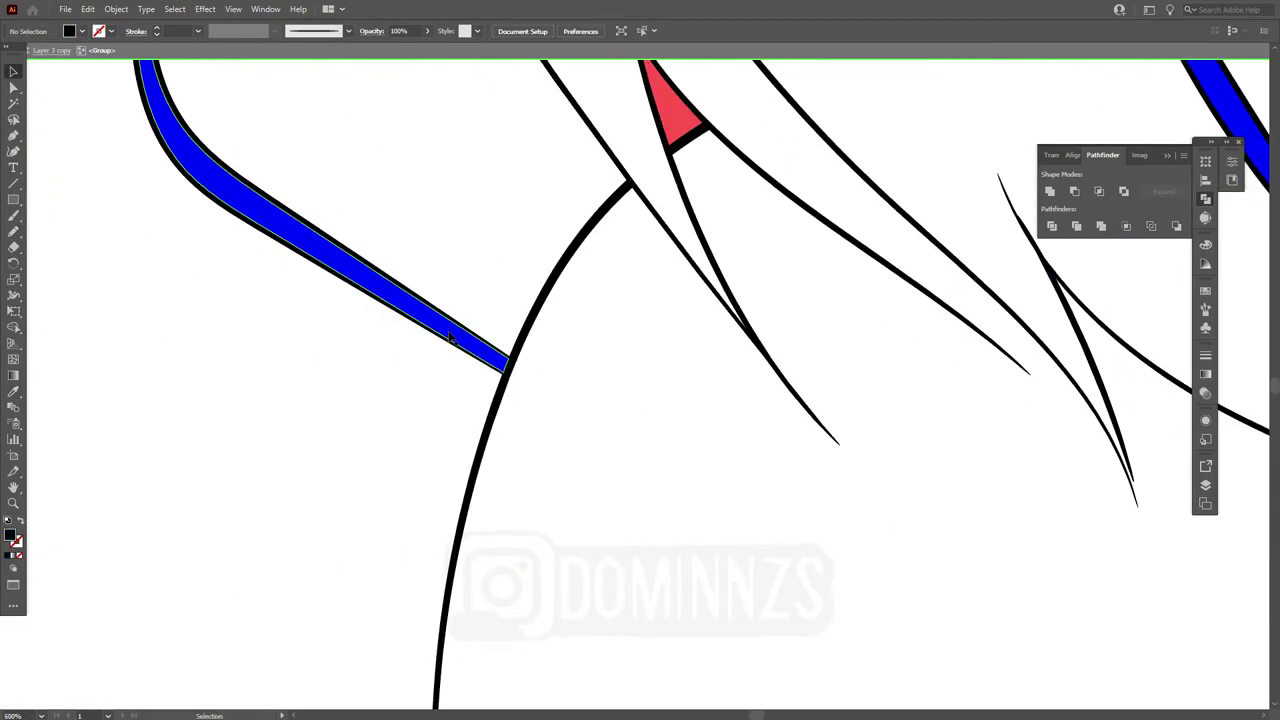
pyautogui.keyDown('alt'); pyautogui.scroll(-4, 400, 362); pyautogui.keyUp('alt')
pyautogui.press('y')
pyautogui.click(623, 343)
pyautogui.hotkey('ctrl', 'shift', 'a')
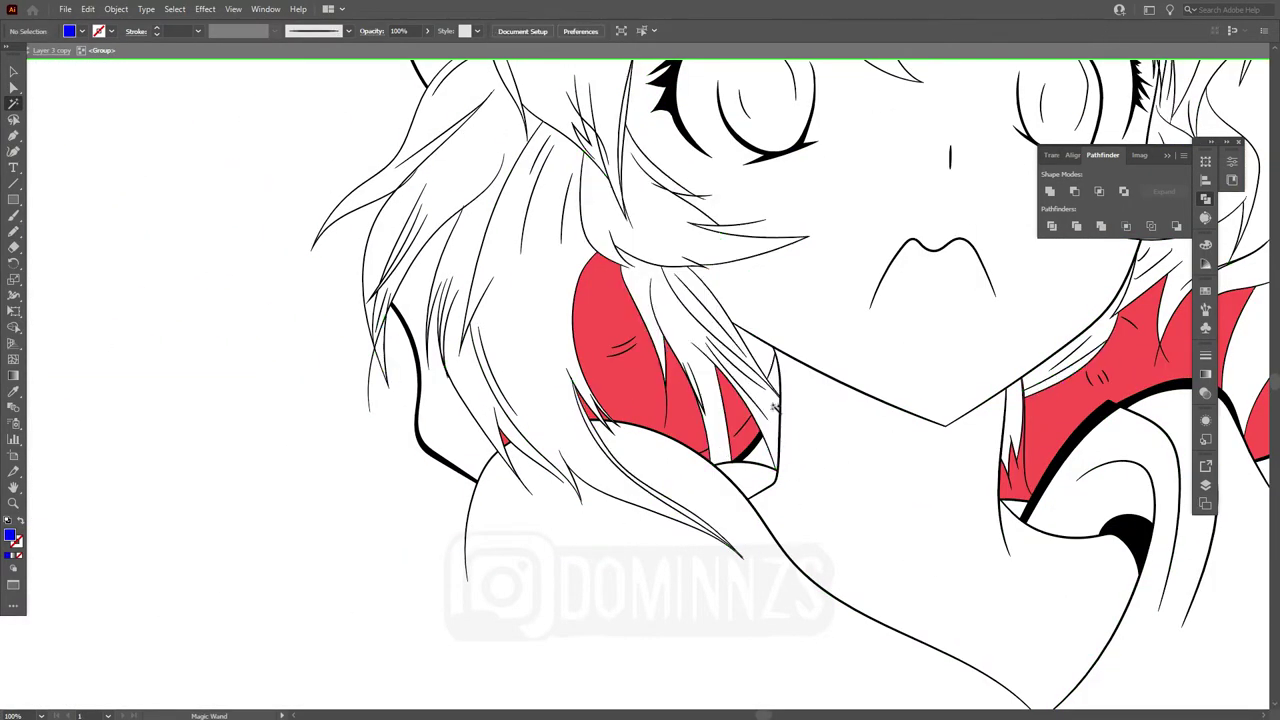
pyautogui.press('v')
pyautogui.keyDown('alt'); pyautogui.scroll(-4, 785, 392); pyautogui.keyUp('alt')
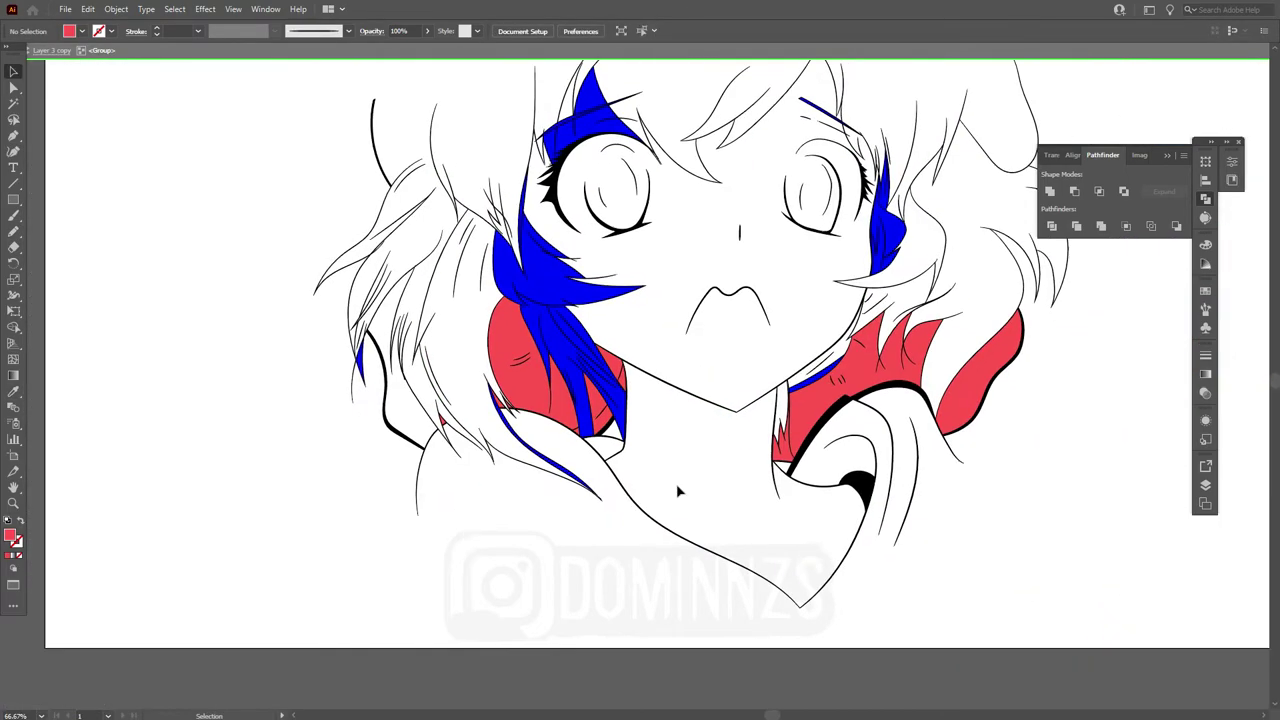
pyautogui.press('y')
pyautogui.click(830, 290)
pyautogui.press('Delete')
# Step: Start a red Pen shadow along the hair strand near the shoulder
pyautogui.keyDown('alt'); pyautogui.scroll(5, 700, 450); pyautogui.keyUp('alt')
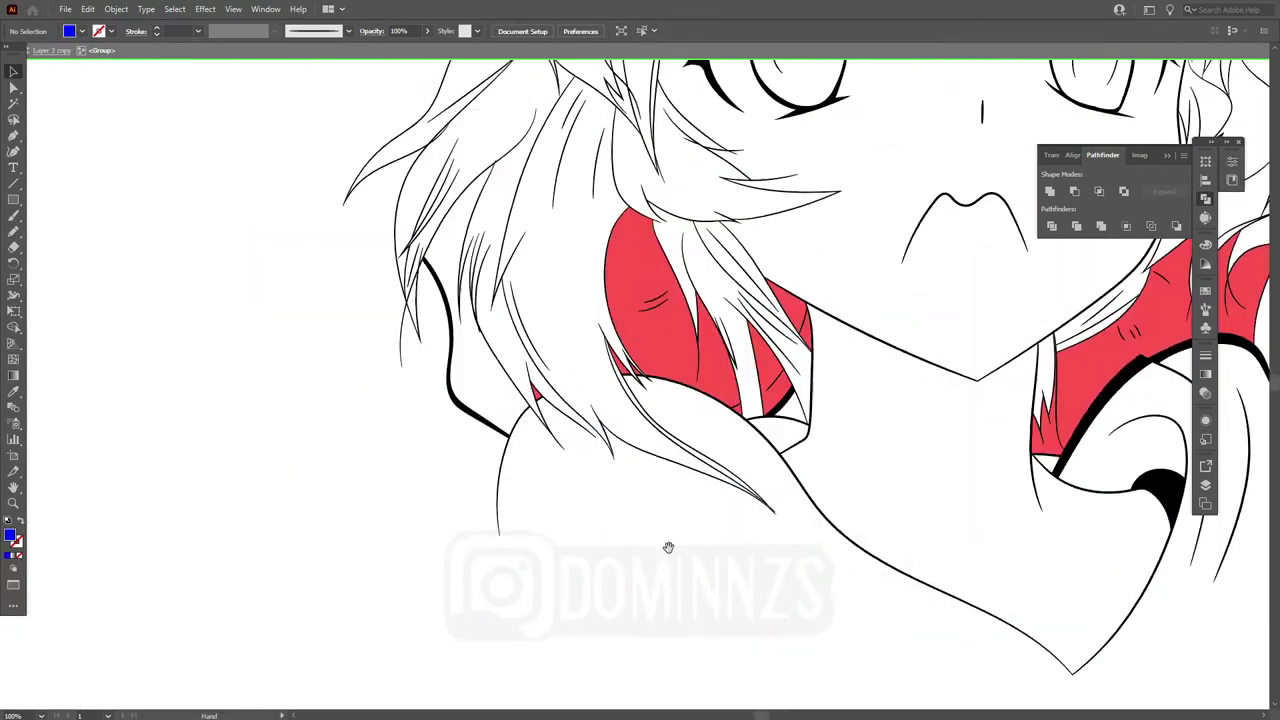
pyautogui.press('i')
pyautogui.press('p')
pyautogui.click(598, 438)
pyautogui.click(640, 372)
pyautogui.scroll(3, 676, 337)
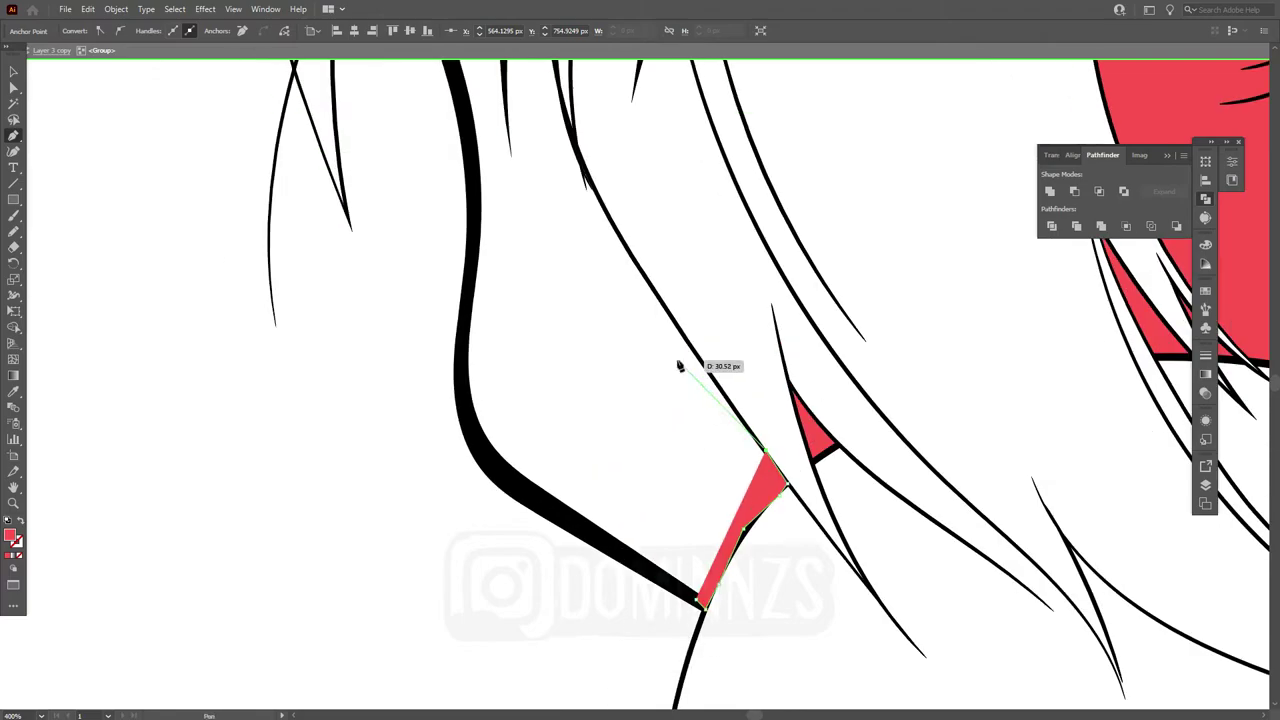
pyautogui.click(657, 300)
pyautogui.scroll(-3, 643, 229)
pyautogui.click(609, 293)
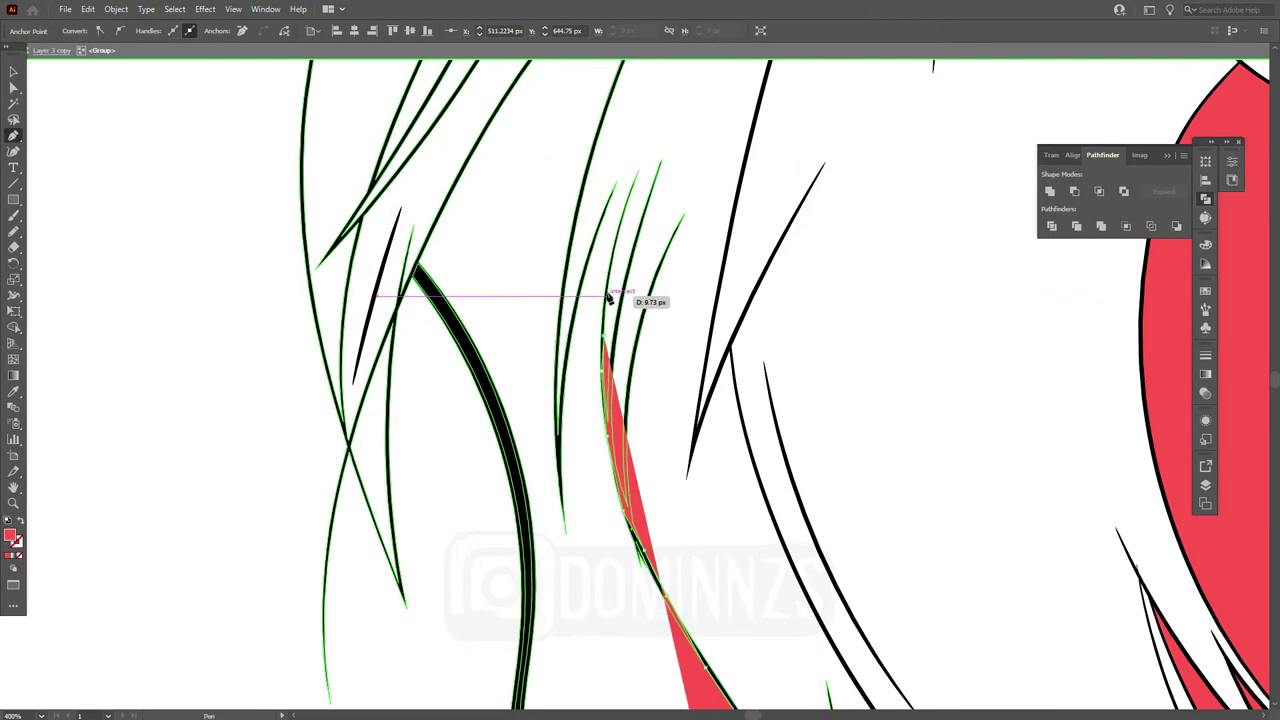
# Step: Finish the shoulder shadow down its left edge and close the shape
pyautogui.click(660, 120)
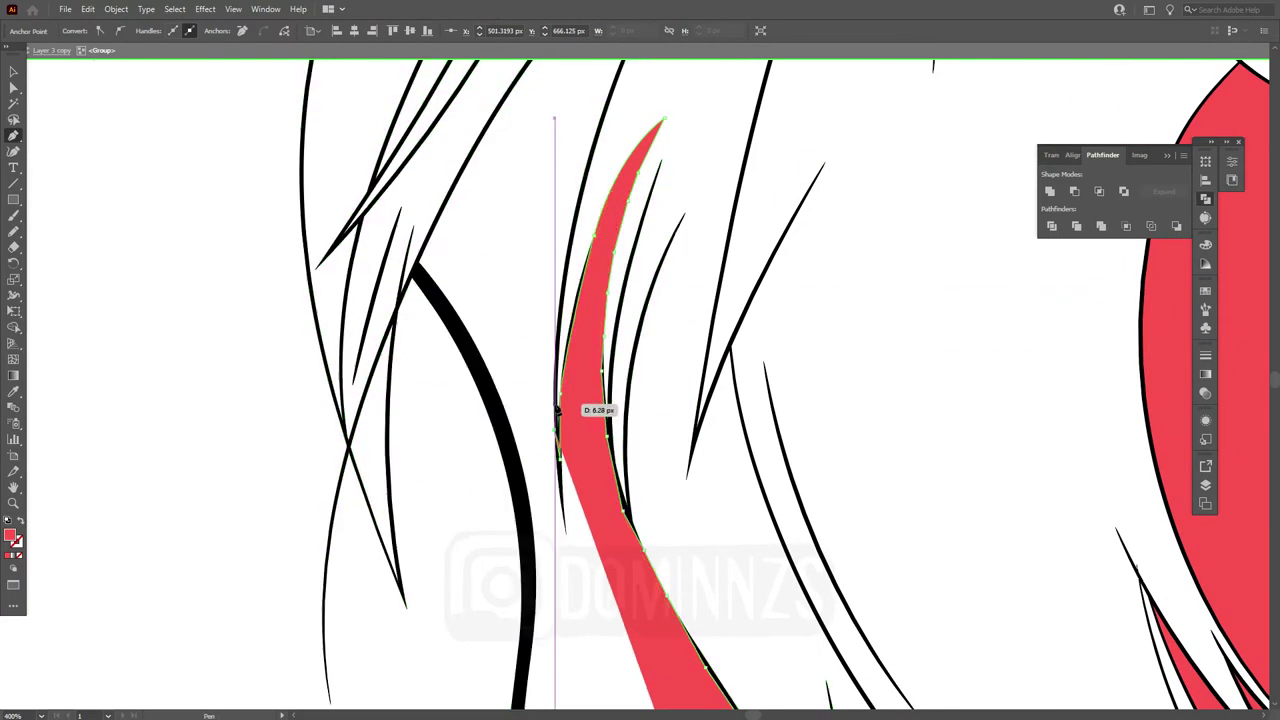
pyautogui.scroll(3, 560, 385)
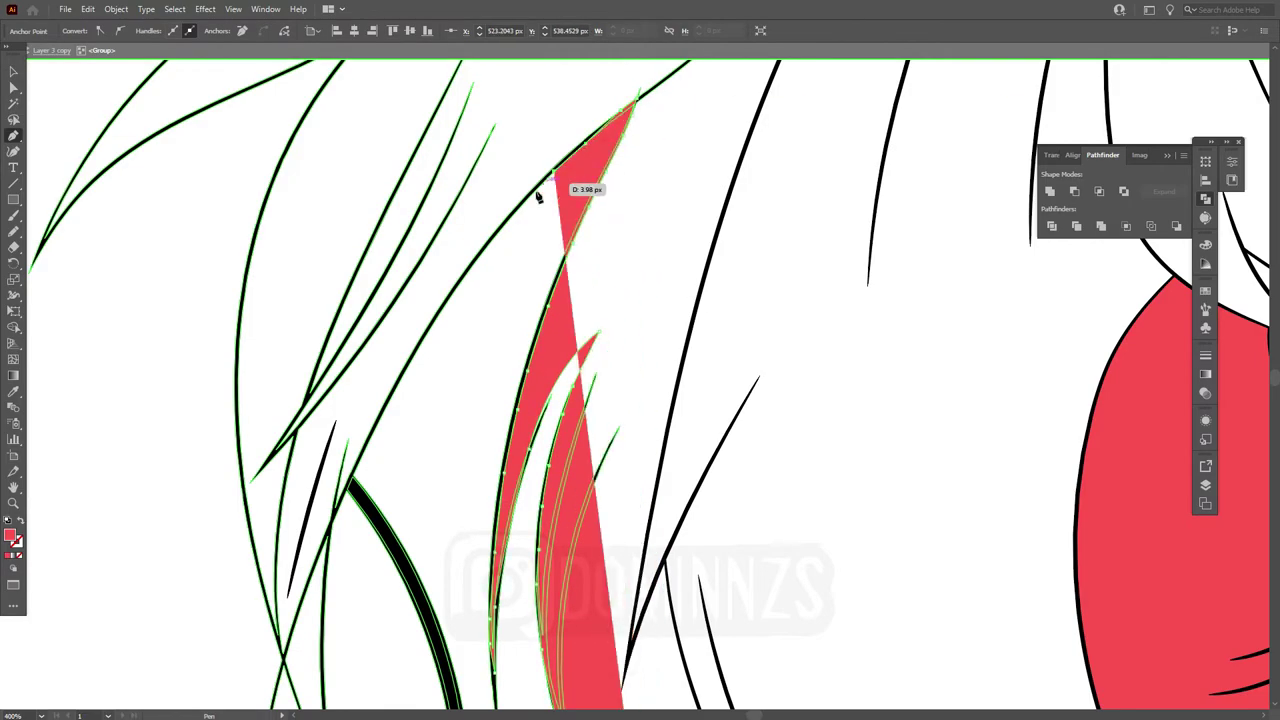
pyautogui.scroll(-2, 543, 194)
pyautogui.click(491, 271)
pyautogui.click(400, 428)
pyautogui.moveTo(436, 502); pyautogui.dragTo(429, 400)
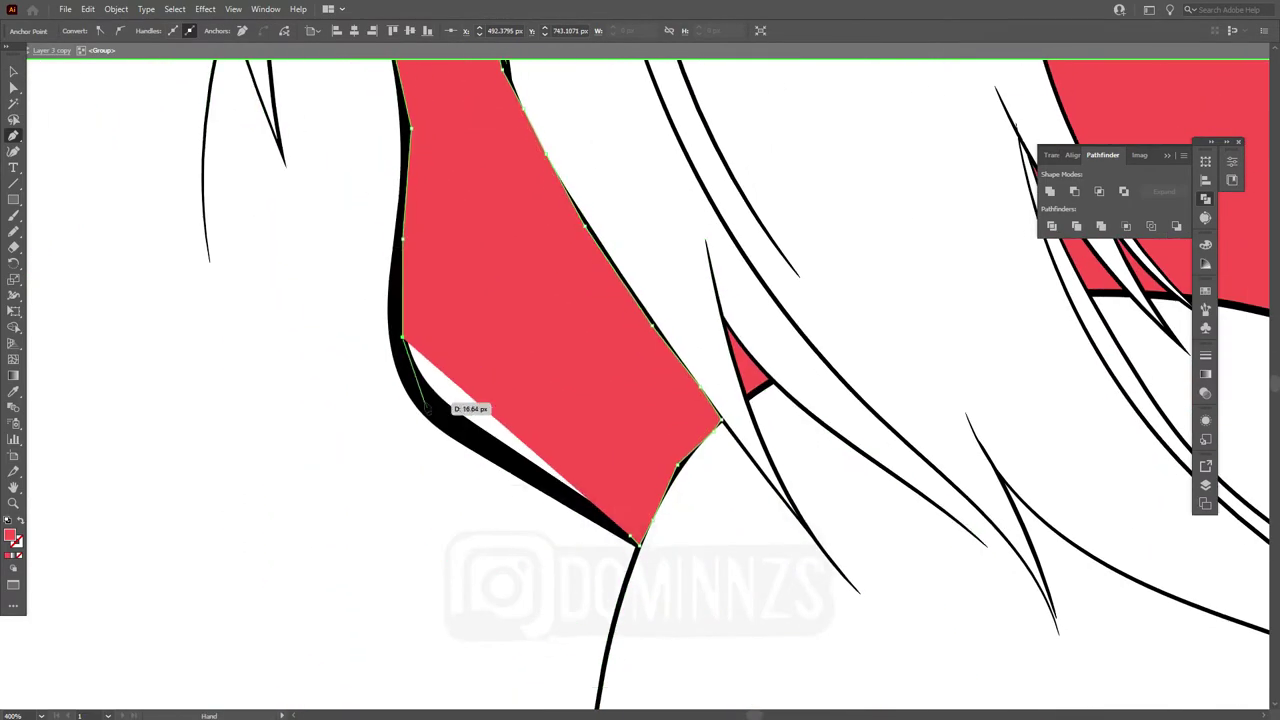
pyautogui.click(631, 531)
pyautogui.press('v')
pyautogui.hotkey('ctrl', '-')
pyautogui.hotkey('ctrl', '-')
pyautogui.hotkey('ctrl', '-')
# Step: Draw a closed red Pen shape on the left hair tip for the left bow
pyautogui.hotkey('ctrl', '+')
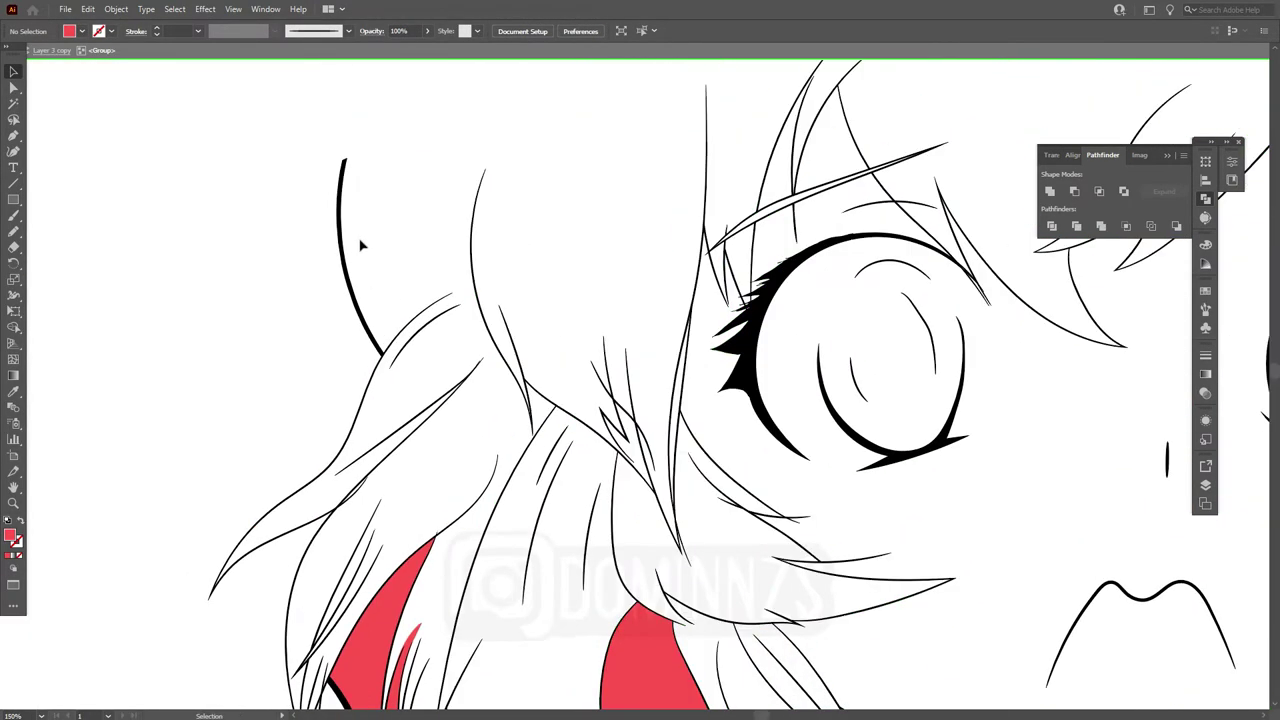
pyautogui.press('p')
pyautogui.click(345, 162)
pyautogui.click(380, 350)
pyautogui.click(430, 300)
pyautogui.click(468, 287)
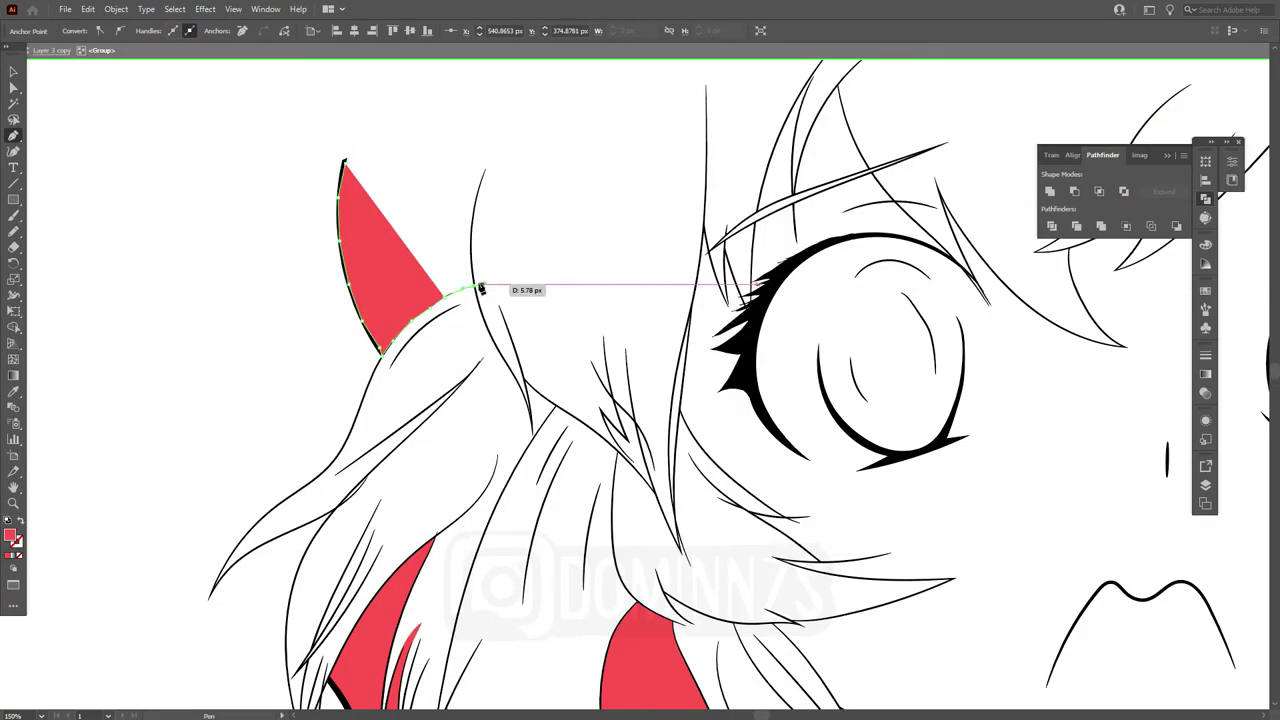
pyautogui.click(483, 172)
pyautogui.click(345, 162)
pyautogui.rightClick(575, 257)
pyautogui.press('Escape')
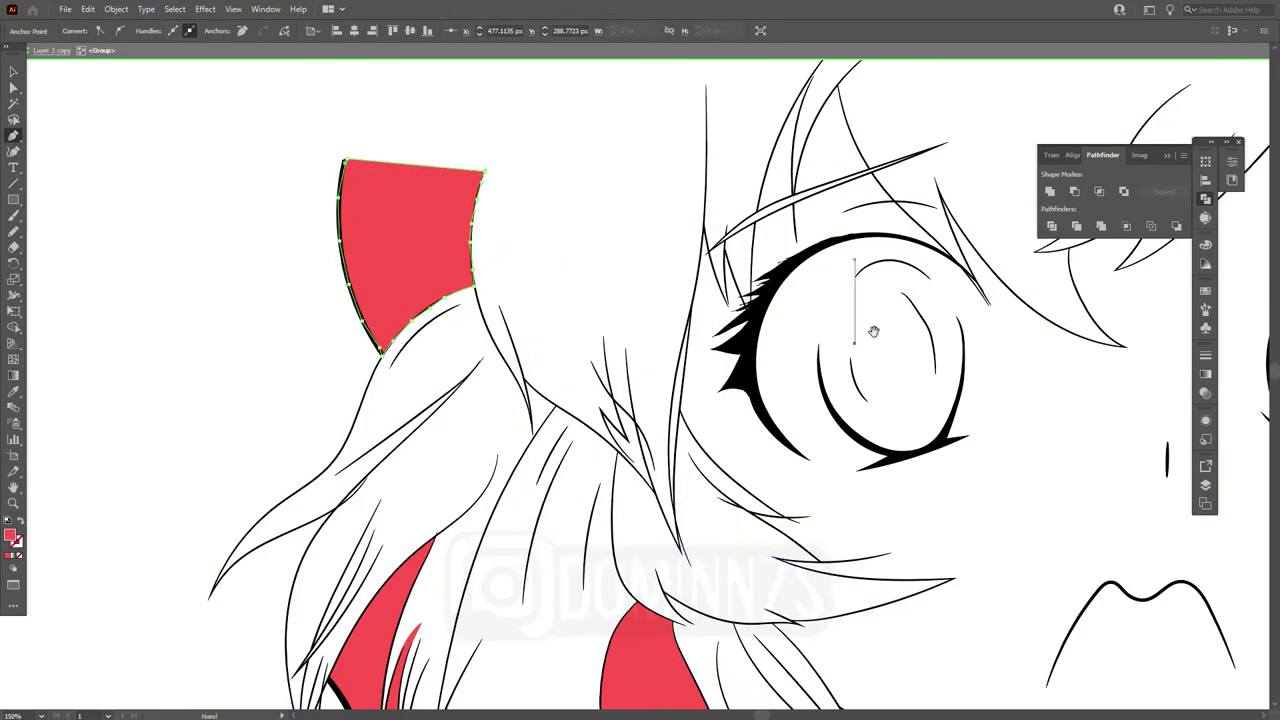
# Step: Draw the right red bow shape with a curved top and join its ends
pyautogui.moveTo(870, 330); pyautogui.dragTo(286, 443)
pyautogui.click(595, 323)
pyautogui.click(690, 435)
pyautogui.click(748, 425)
pyautogui.click(767, 356)
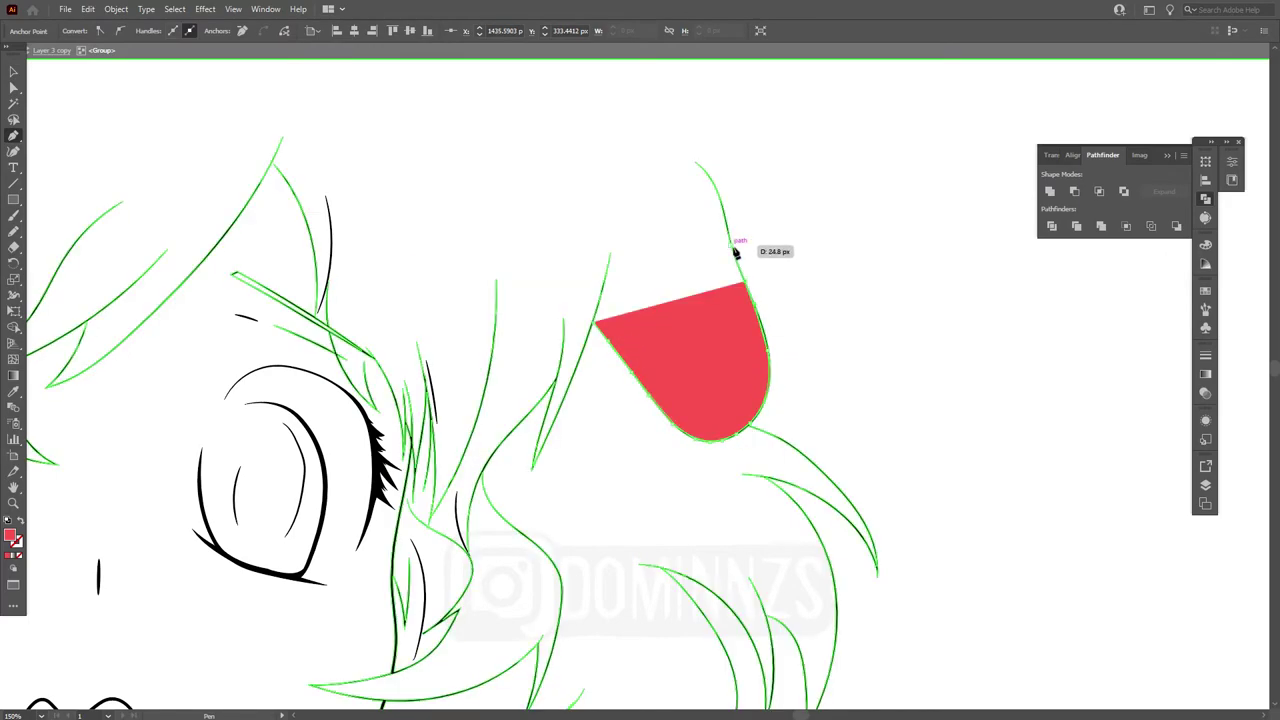
pyautogui.moveTo(708, 171); pyautogui.dragTo(623, 223)
pyautogui.click(595, 323)
pyautogui.rightClick(829, 320)
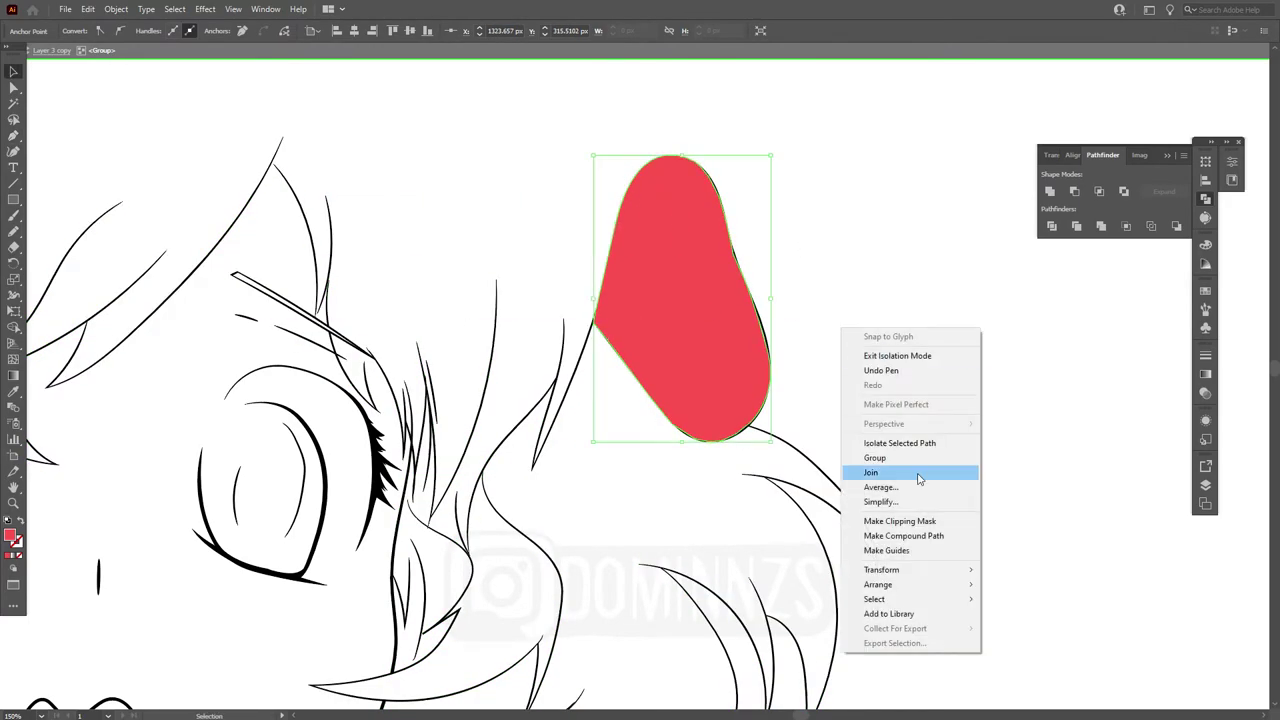
pyautogui.click(943, 449)
# Step: Give the right bow a radial red-to-transparent gradient fading toward its top
pyautogui.hotkey('ctrl', '0')
pyautogui.click(1205, 373)
pyautogui.click(1050, 450)
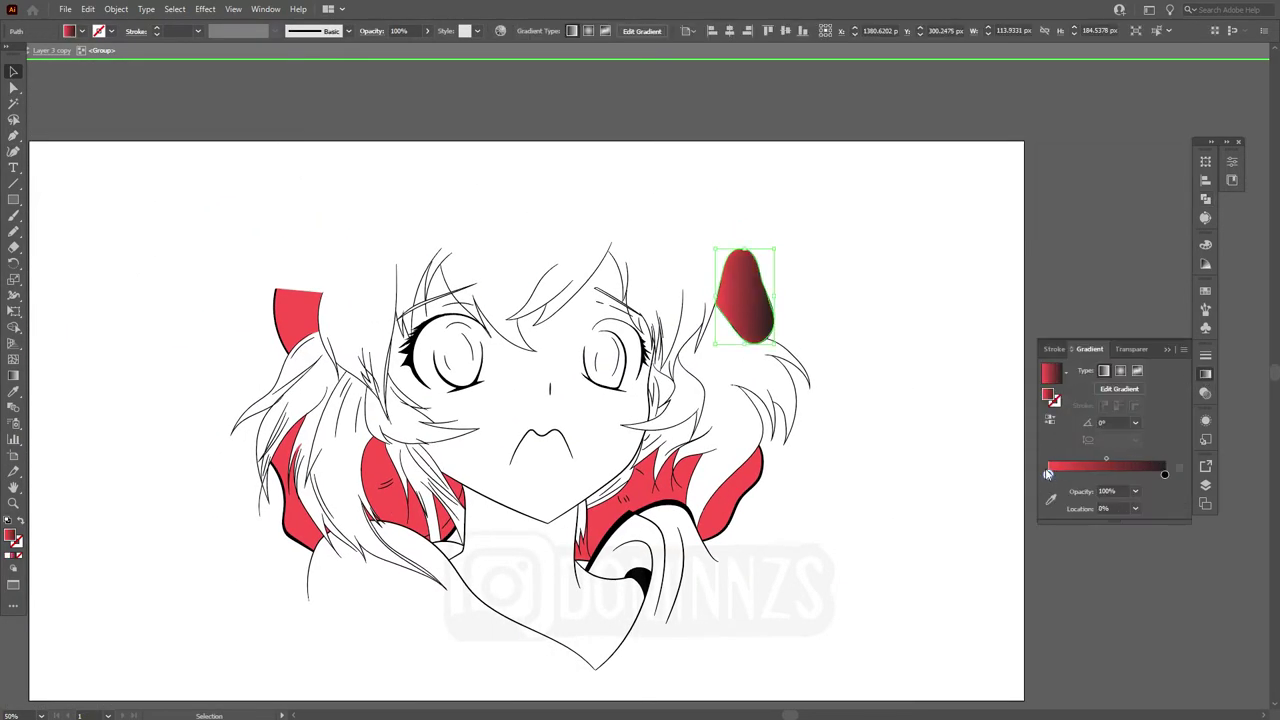
pyautogui.press('g')
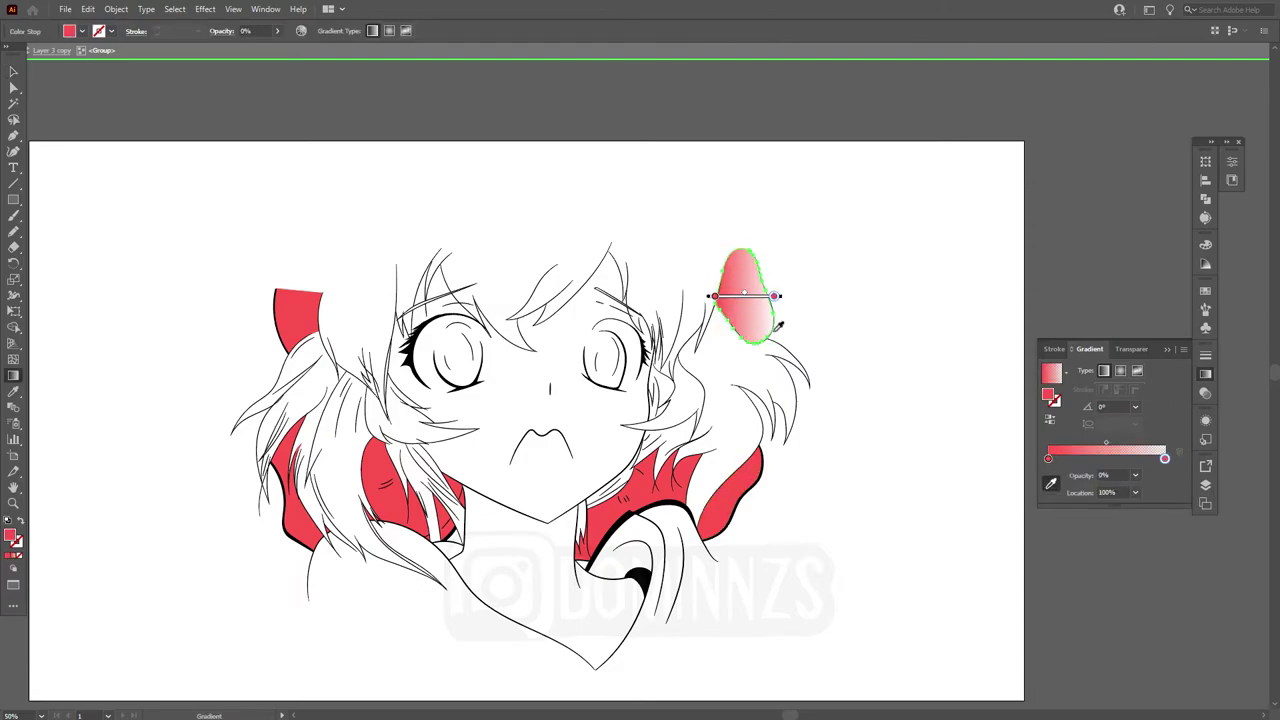
pyautogui.click(1120, 370)
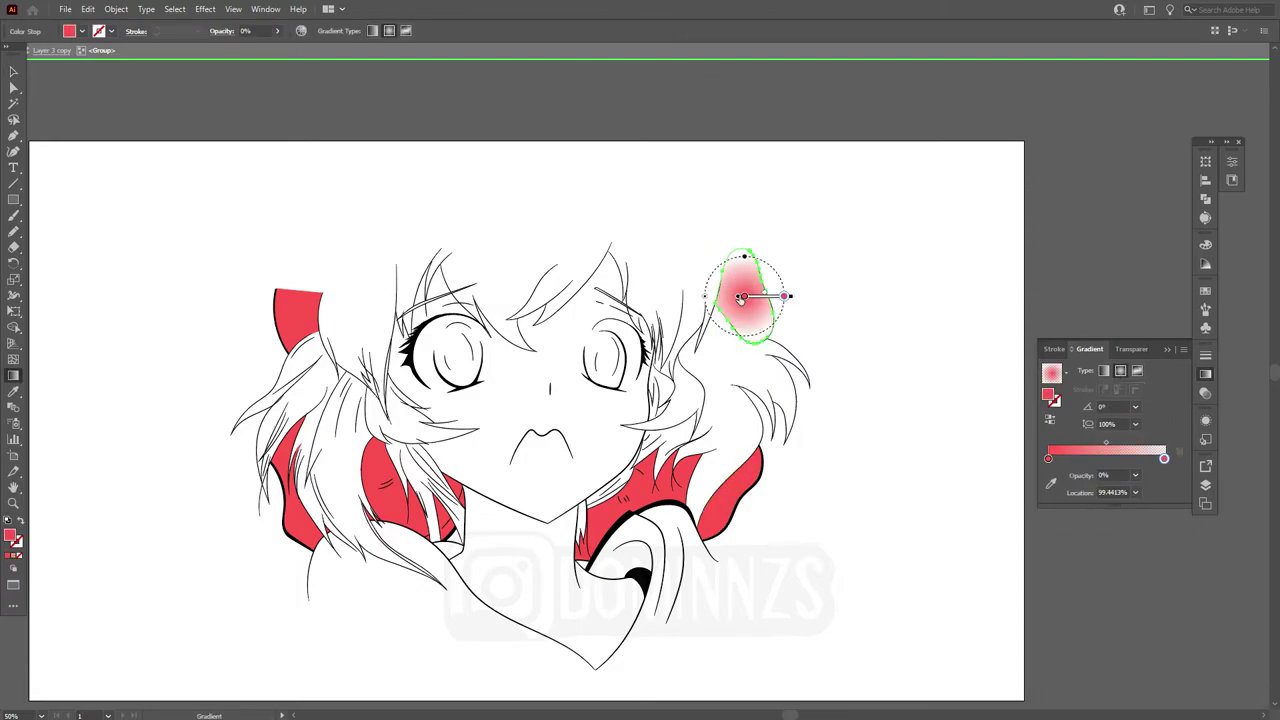
pyautogui.moveTo(750, 321)
pyautogui.mouseDown()
pyautogui.moveTo(787, 273)
pyautogui.moveTo(814, 286)
pyautogui.mouseUp()
pyautogui.moveTo(757, 329); pyautogui.dragTo(803, 263)
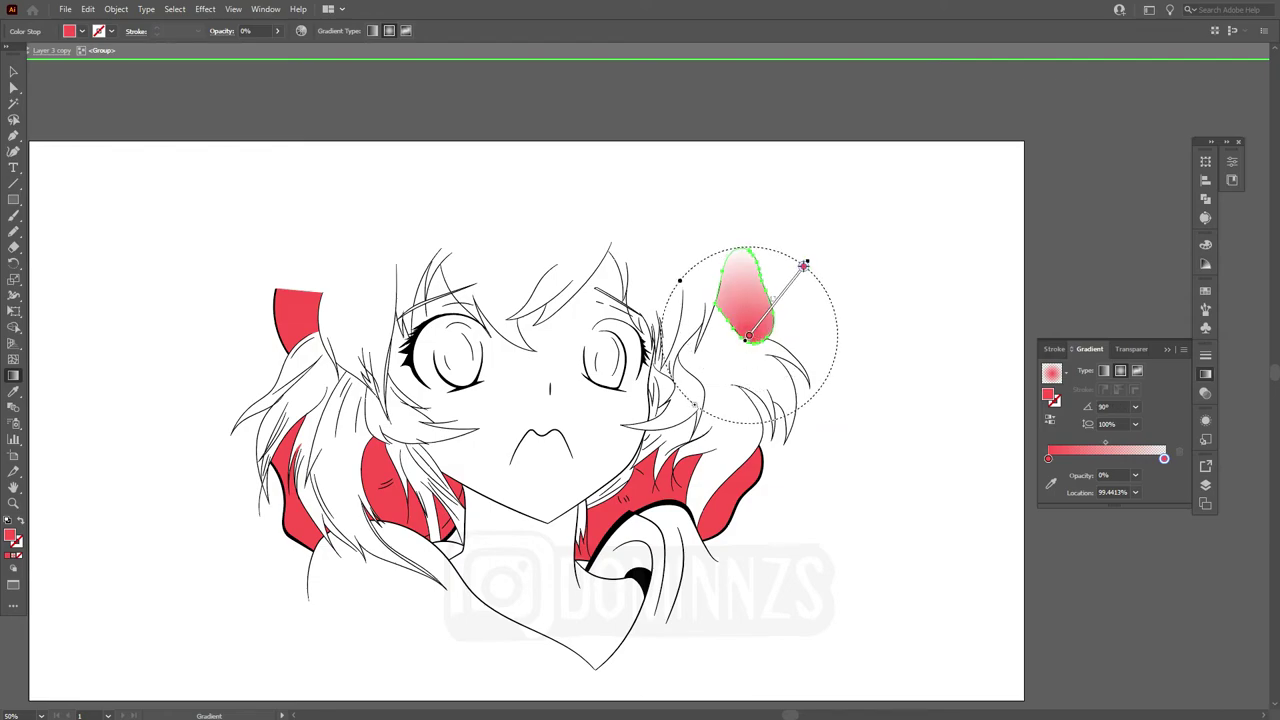
pyautogui.press('v')
# Step: Apply the gradient to the left bow and pull its top anchors upward
pyautogui.click(305, 323)
pyautogui.press('.')
pyautogui.press('a')
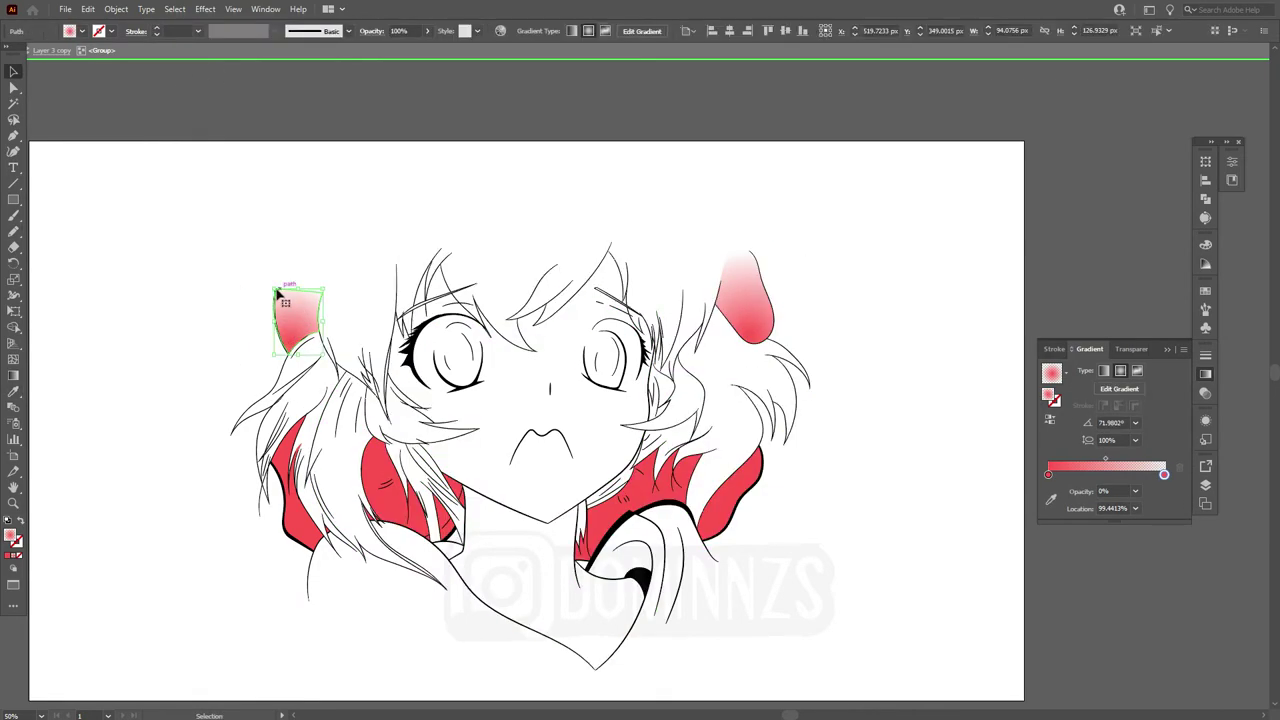
pyautogui.hotkey('ctrl', '+')
pyautogui.hotkey('ctrl', '+')
pyautogui.hotkey('ctrl', '+')
pyautogui.moveTo(637, 188); pyautogui.dragTo(660, 118)
pyautogui.moveTo(520, 100); pyautogui.dragTo(508, 100)
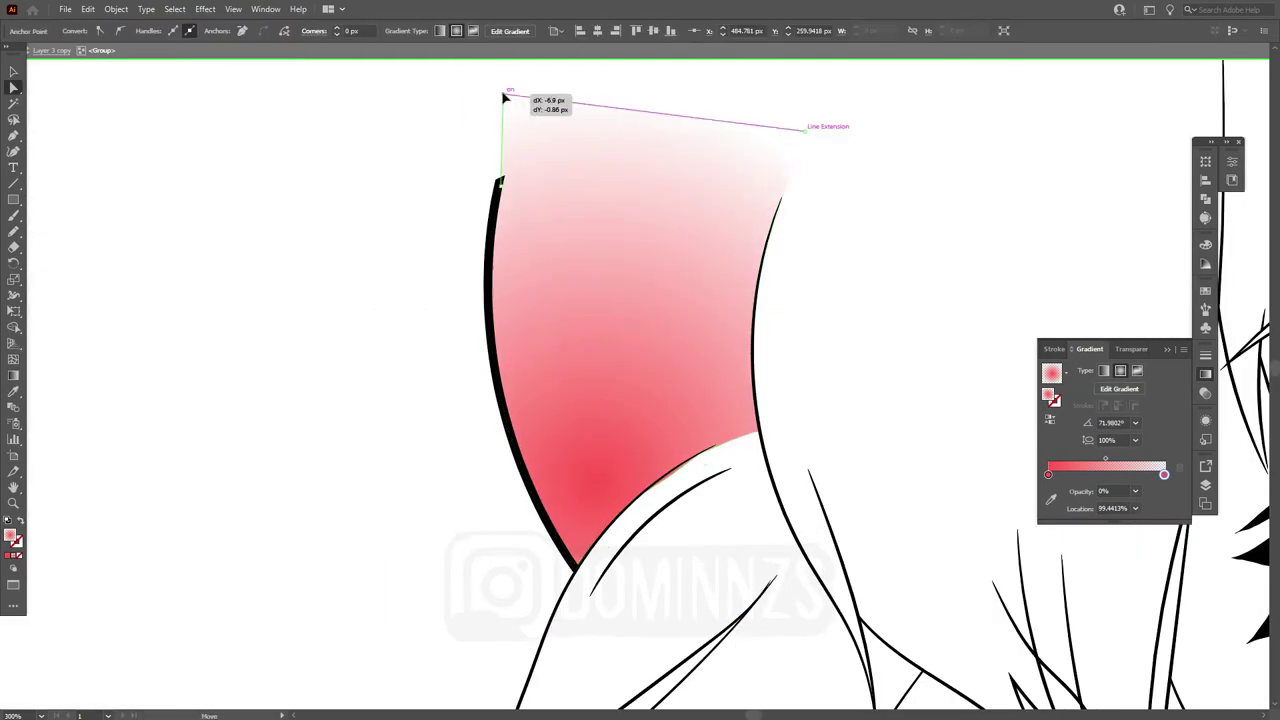
pyautogui.hotkey('ctrl', '-')
pyautogui.hotkey('ctrl', '-')
pyautogui.hotkey('ctrl', '-')
pyautogui.press('v')
pyautogui.hotkey('ctrl', 'shift', 'a')
pyautogui.moveTo(911, 446); pyautogui.dragTo(801, 426)
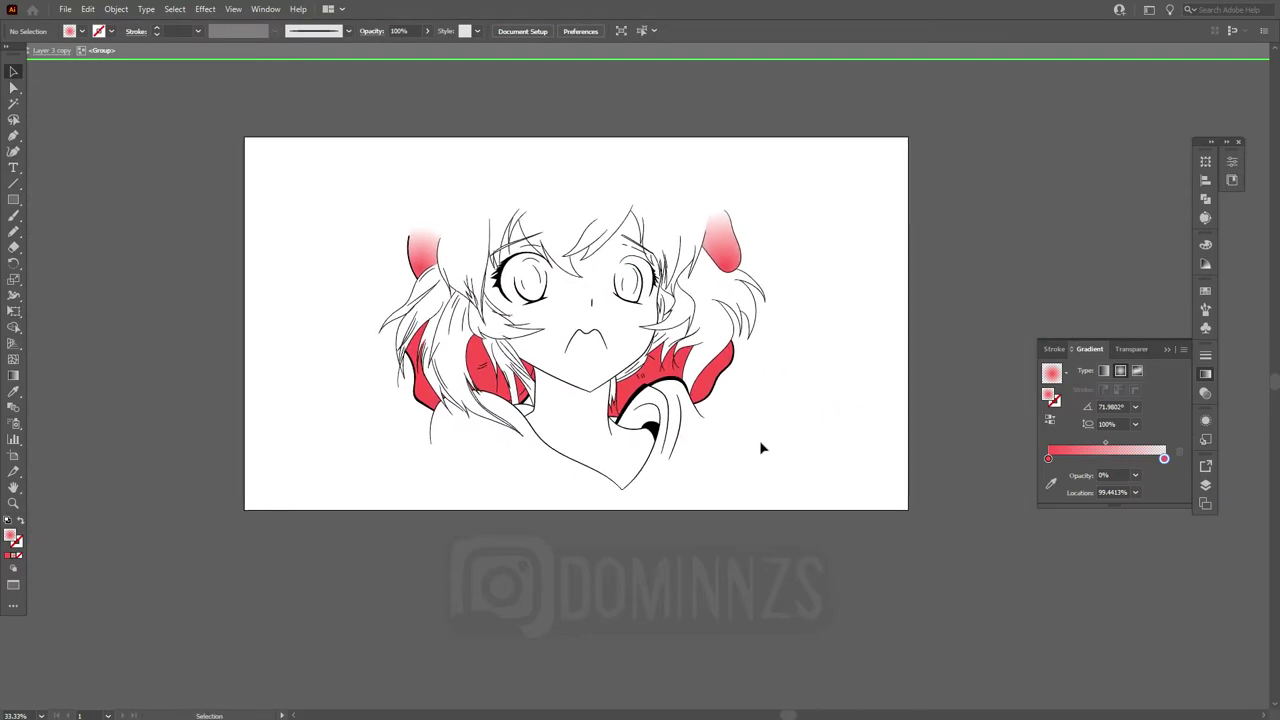
# Step: Draw the left iris with the Pencil and refine its outline along the eye
pyautogui.scroll(2, 560, 290)
pyautogui.scroll(2, 693, 436)
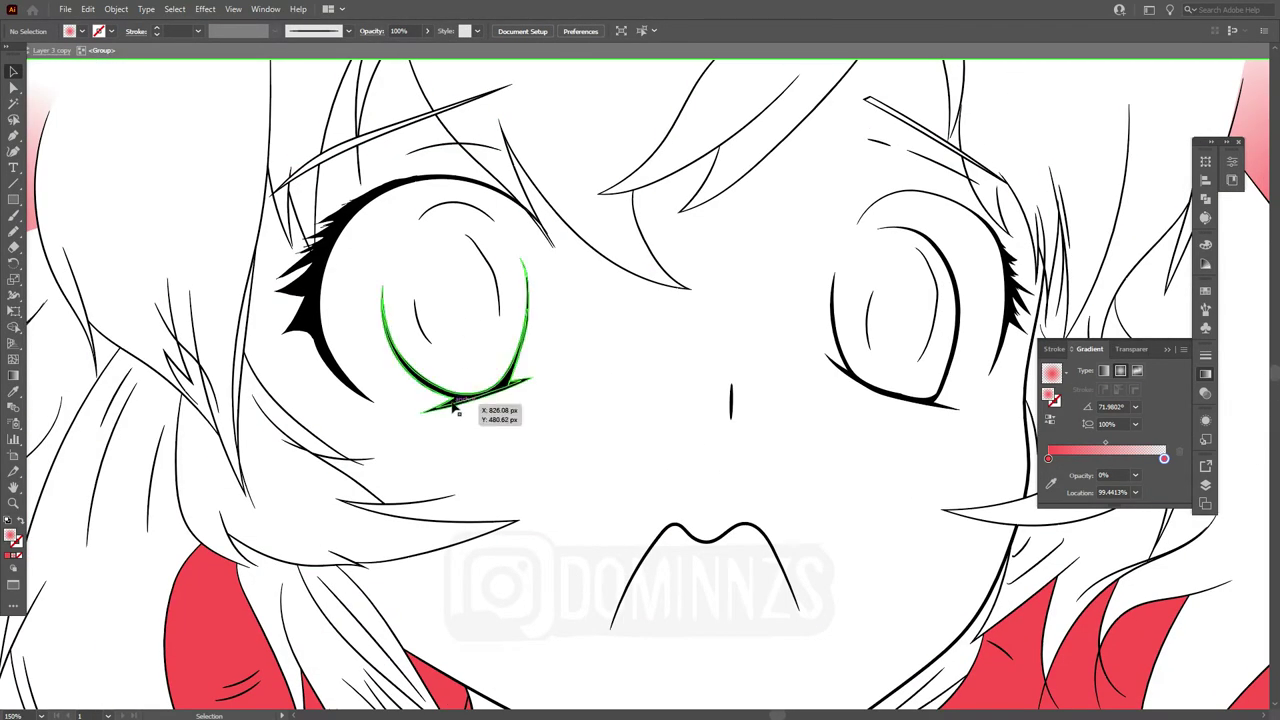
pyautogui.moveTo(522, 358); pyautogui.dragTo(520, 362)
pyautogui.press('a')
pyautogui.scroll(3, 534, 271)
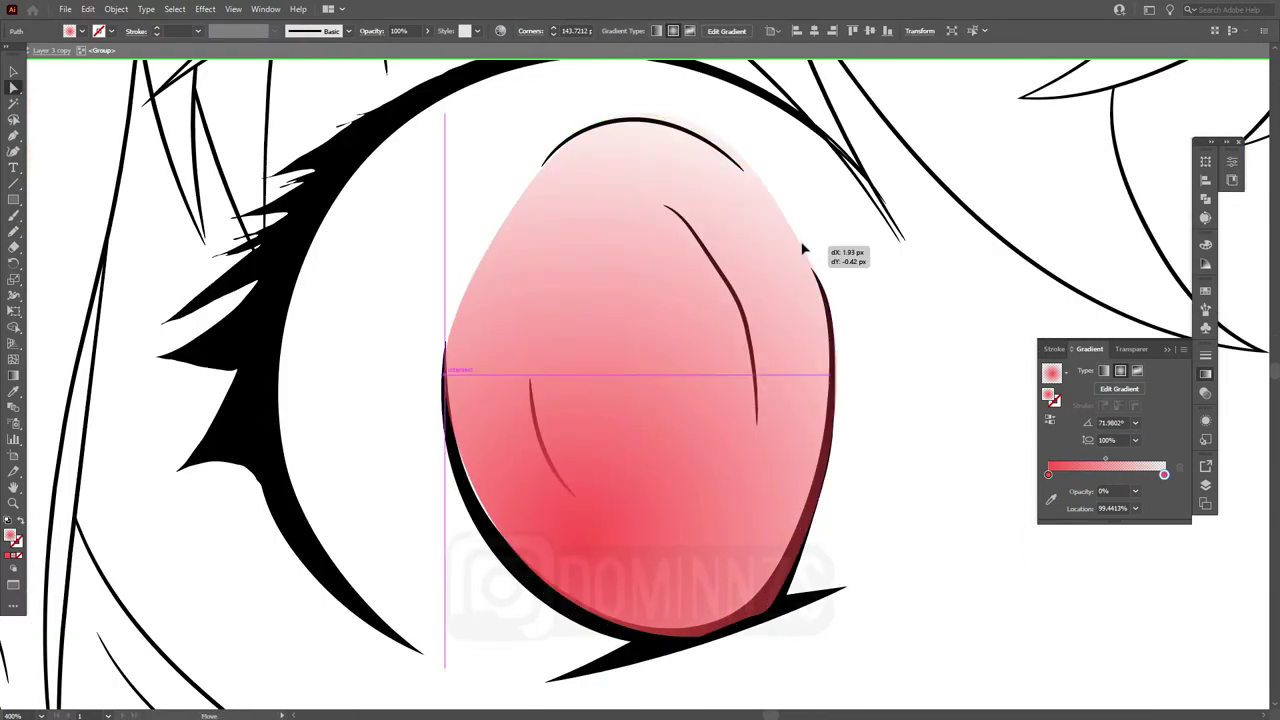
pyautogui.scroll(-1, 684, 252)
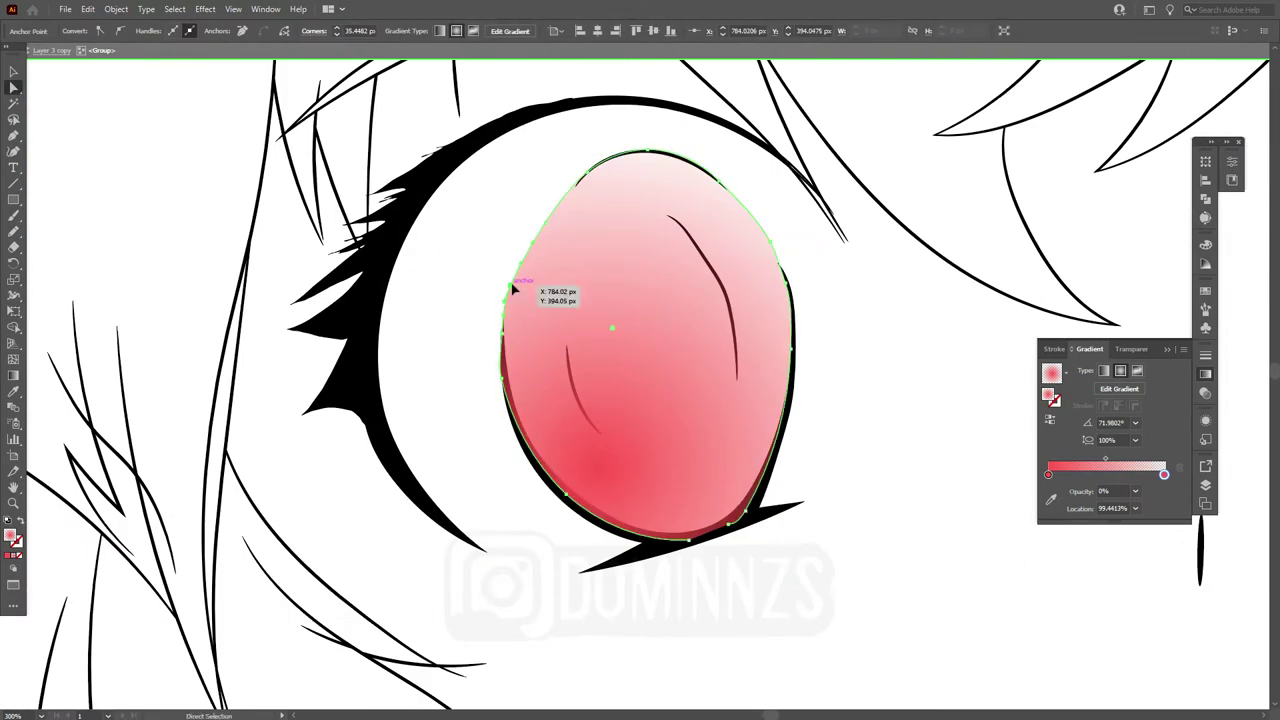
pyautogui.moveTo(14, 231); pyautogui.dragTo(62, 263)
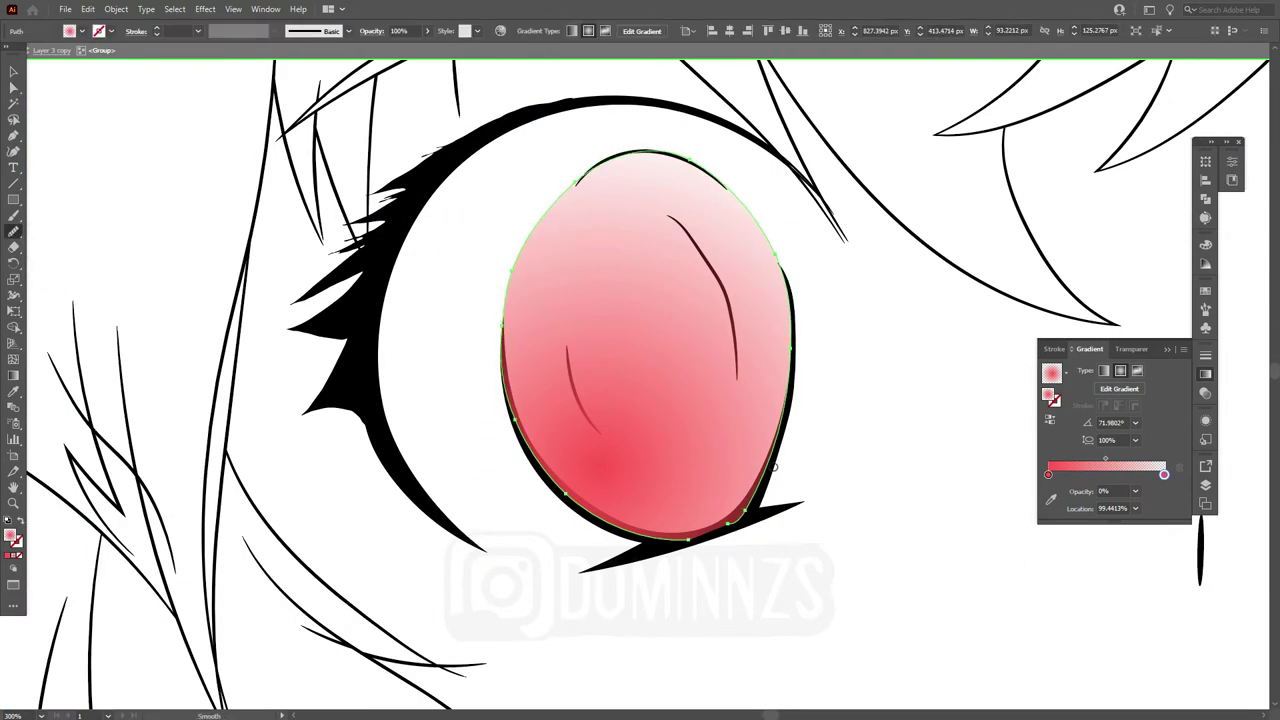
pyautogui.press('v')
# Step: Fill the left iris with a purple-to-red radial gradient, then draw the right iris
pyautogui.doubleClick(1048, 473)
pyautogui.click(1106, 527)
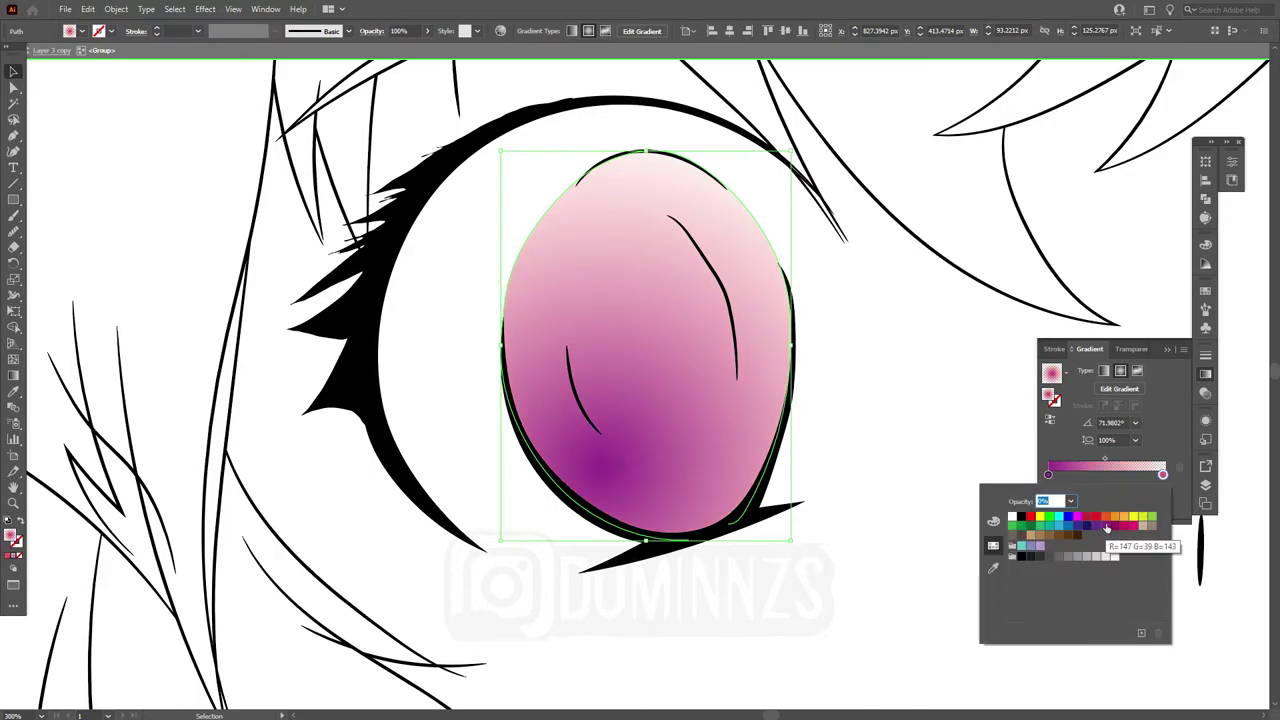
pyautogui.press('g')
pyautogui.moveTo(682, 400); pyautogui.dragTo(947, 476)
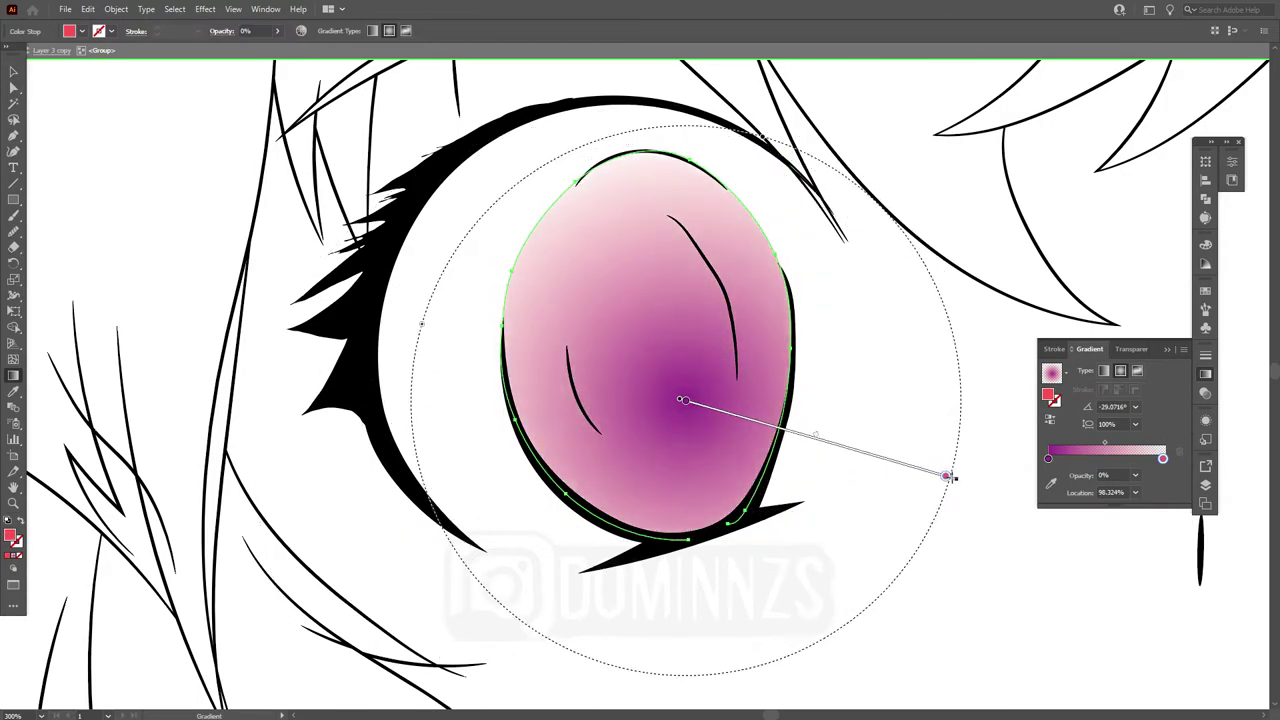
pyautogui.doubleClick(947, 476)
pyautogui.click(1020, 505)
pyautogui.moveTo(689, 408); pyautogui.dragTo(947, 408)
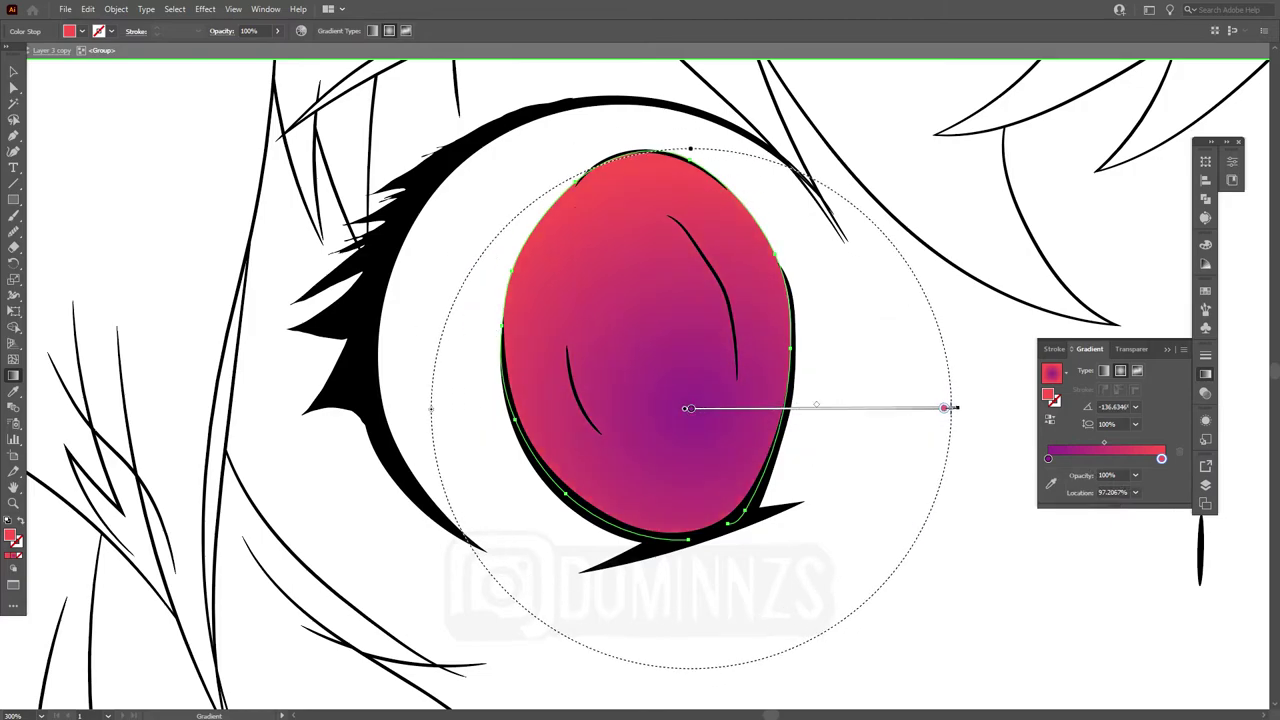
pyautogui.moveTo(613, 240); pyautogui.dragTo(586, 449)
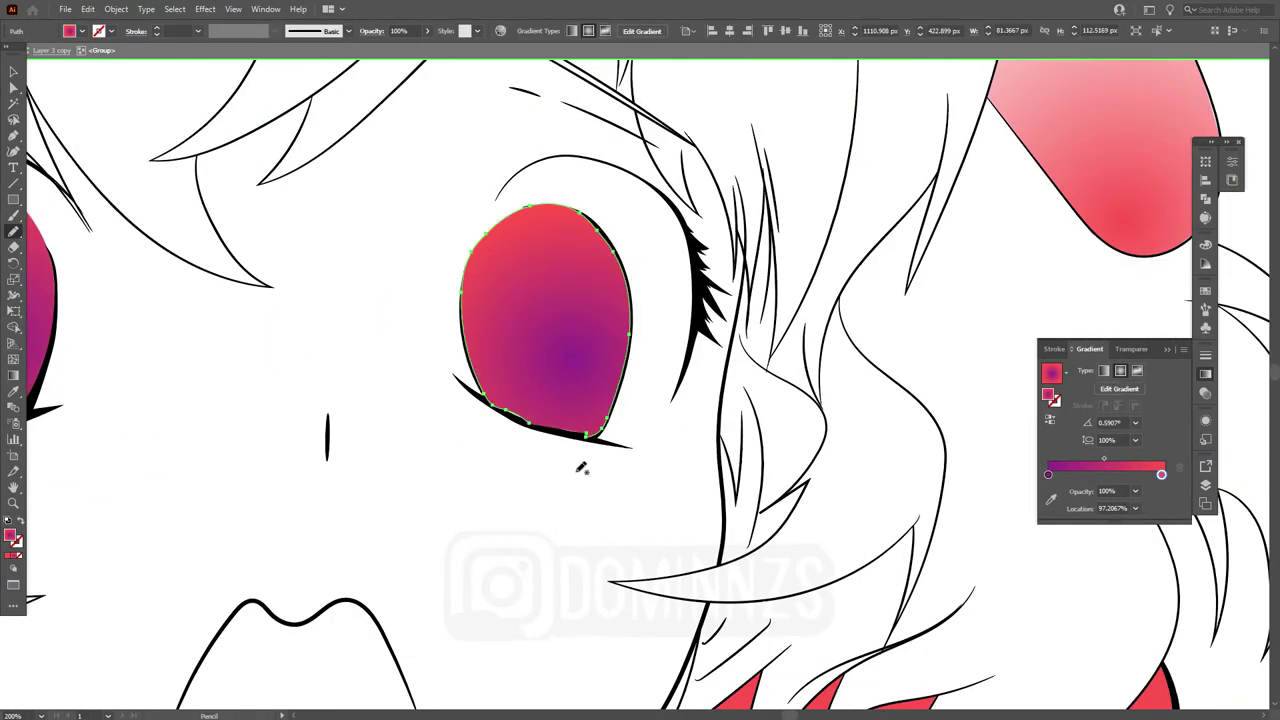
pyautogui.press('a')
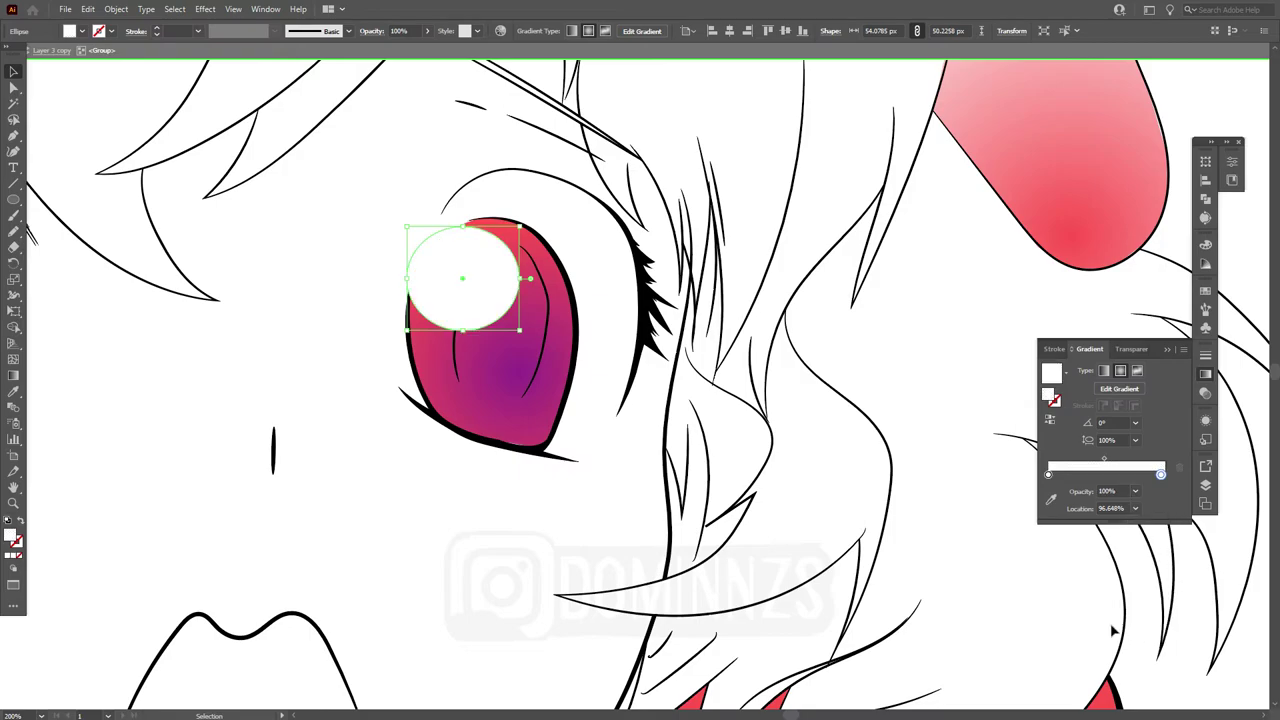
# Step: Give the ellipse highlight a white-to-transparent radial gradient
pyautogui.doubleClick(1160, 474)
pyautogui.press('g')
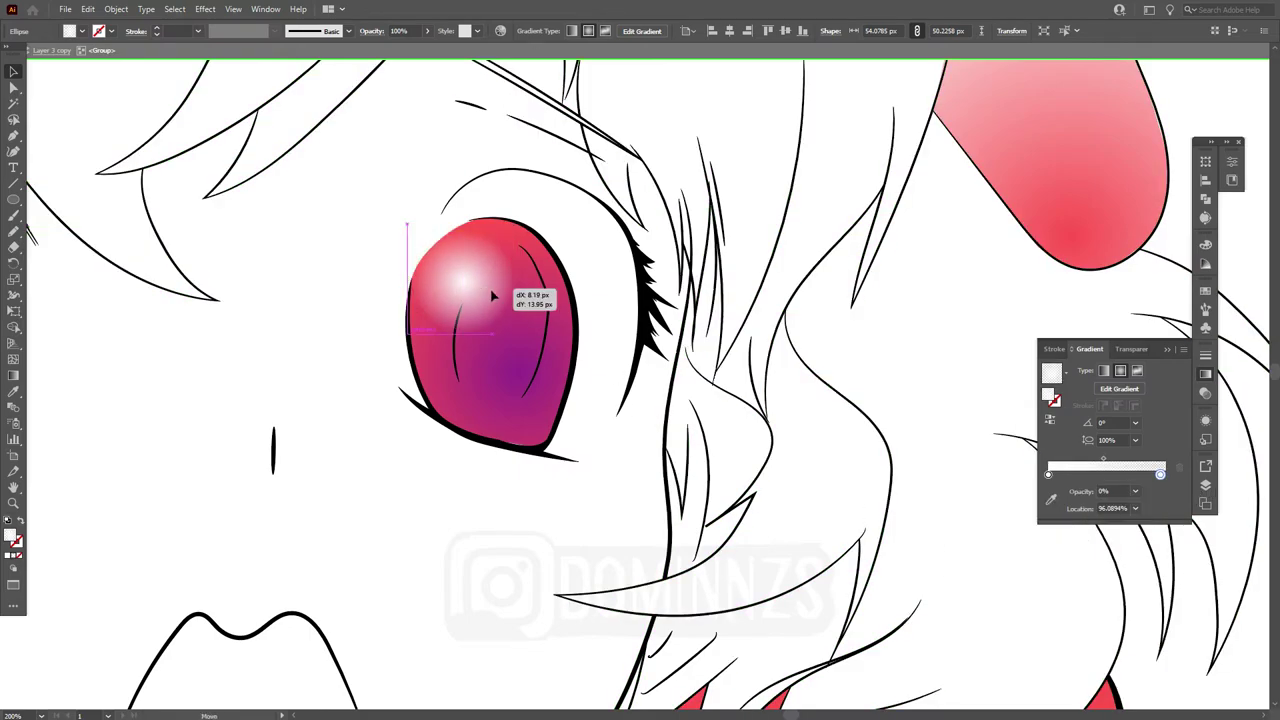
pyautogui.moveTo(429, 220); pyautogui.dragTo(438, 245)
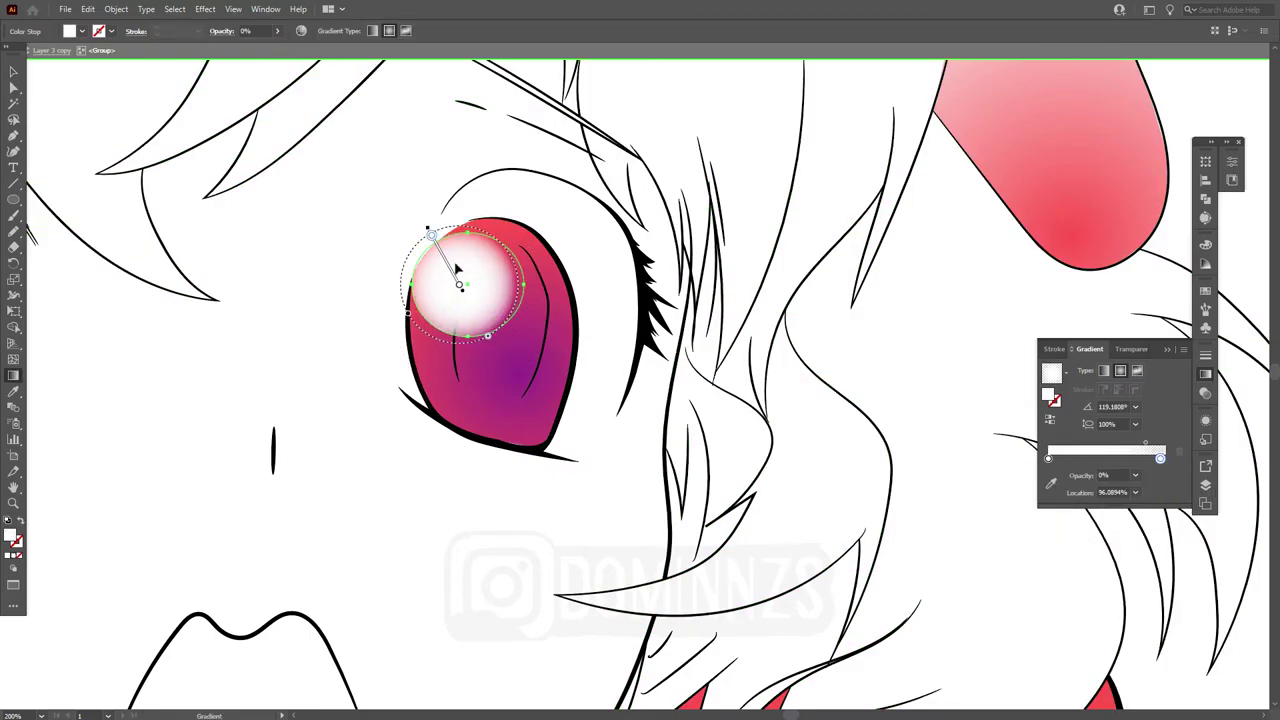
pyautogui.press('v')
# Step: Duplicate the highlight lower on the iris and soften its gradient falloff
pyautogui.moveTo(487, 300); pyautogui.dragTo(525, 430)
pyautogui.press('g')
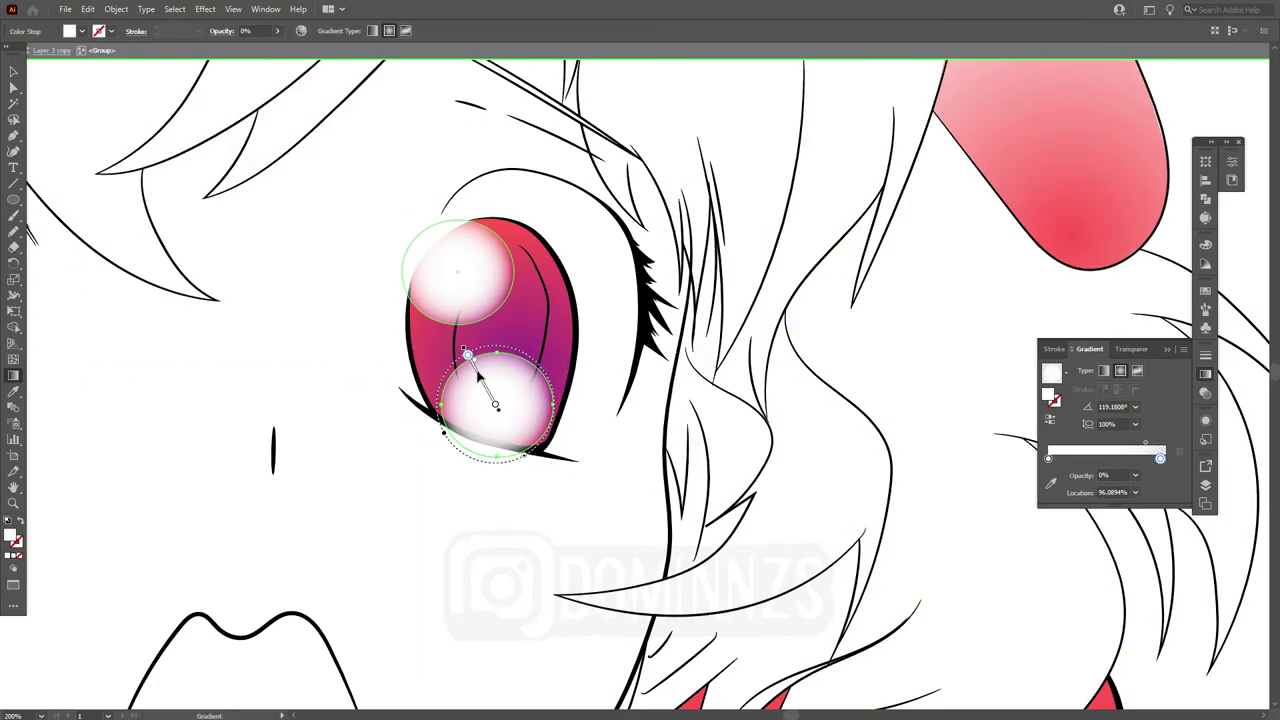
pyautogui.moveTo(1145, 443); pyautogui.dragTo(1108, 443)
pyautogui.moveTo(478, 372); pyautogui.dragTo(488, 392)
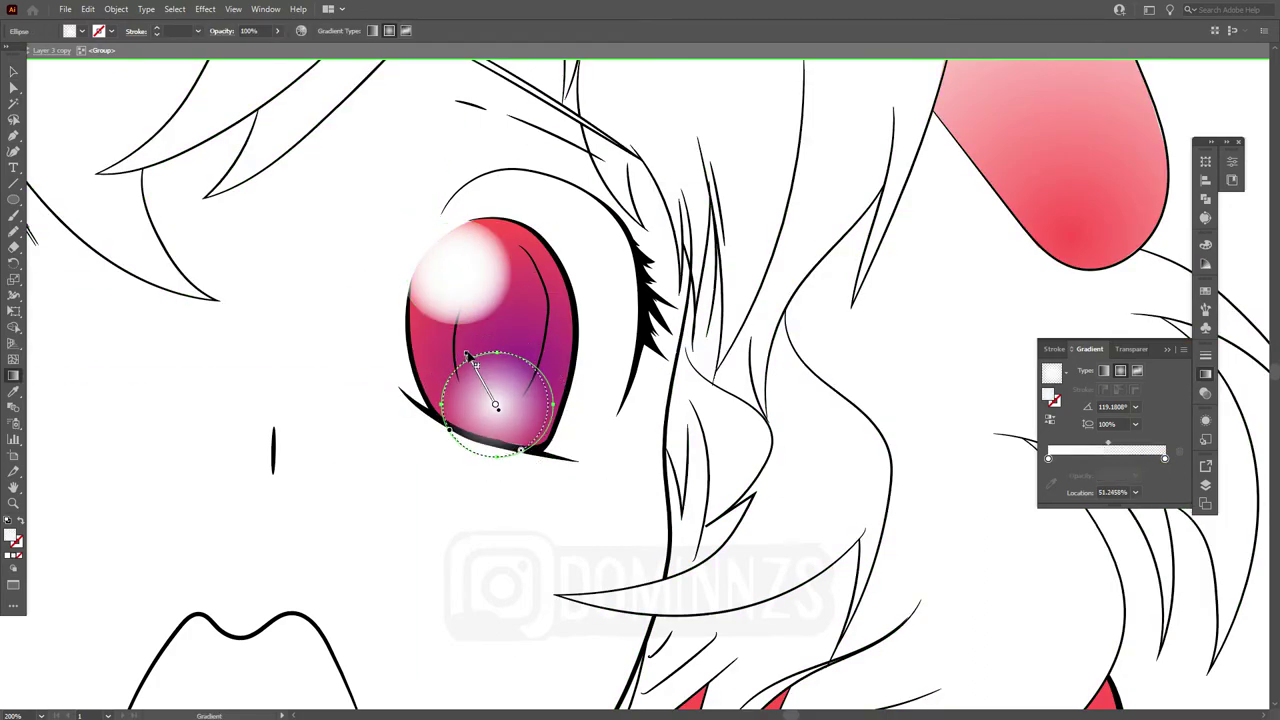
pyautogui.press('v')
# Step: Copy the highlights over to the other eye
pyautogui.hotkey('ctrl', '+')
pyautogui.scroll(-5, 537, 265)
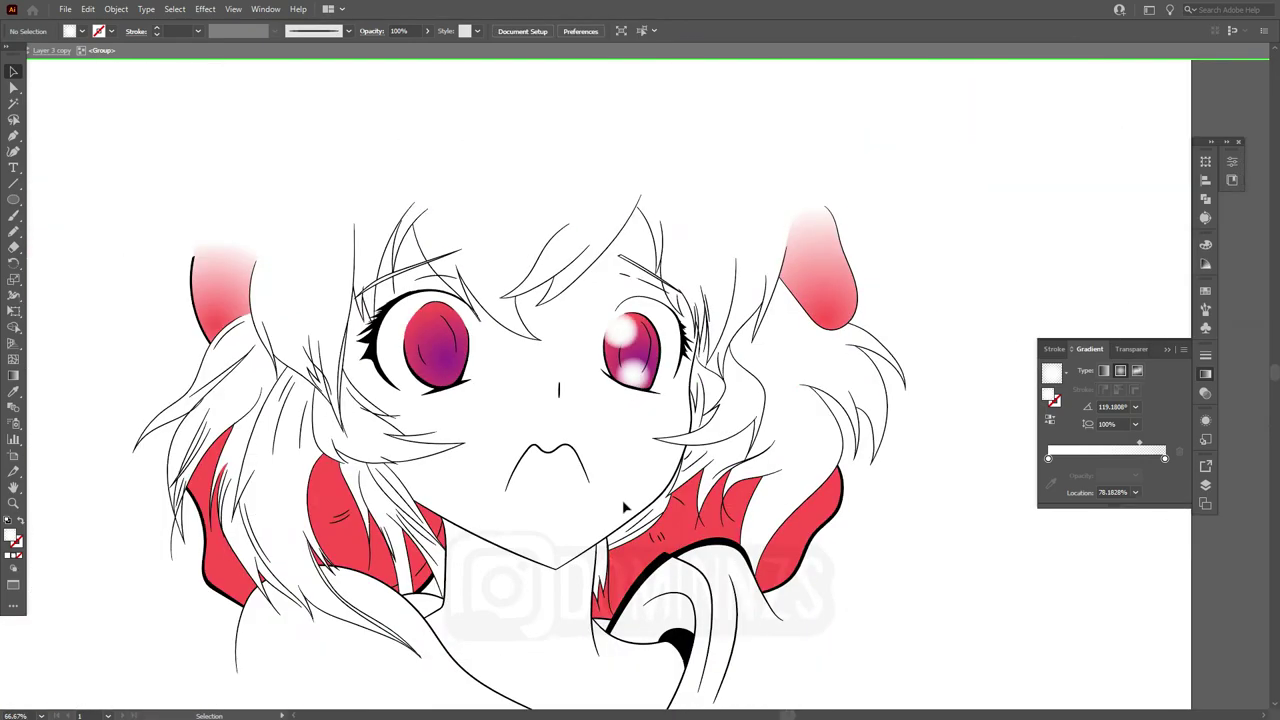
pyautogui.scroll(3, 157, 277)
pyautogui.moveTo(168, 288); pyautogui.dragTo(200, 362)
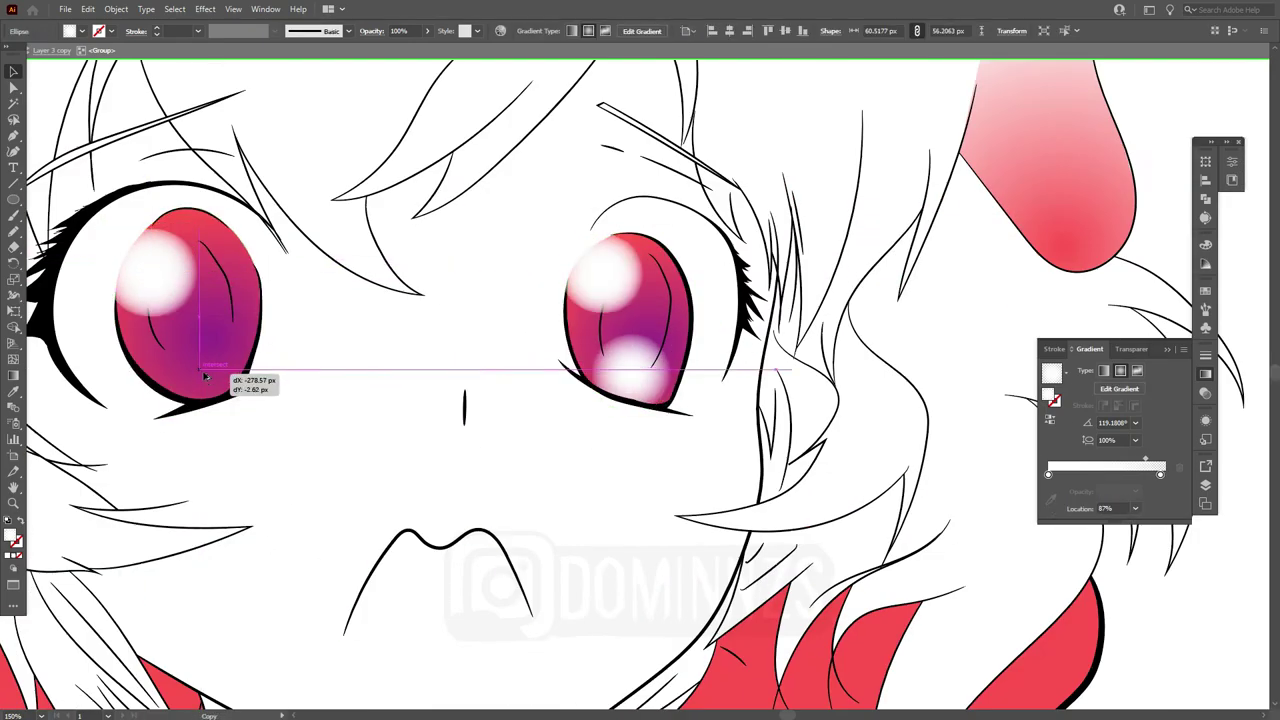
# Step: Deselect the highlights, fit the artboard and exit isolation mode
pyautogui.click(294, 523)
pyautogui.hotkey('ctrl', '0')
pyautogui.press('F7')
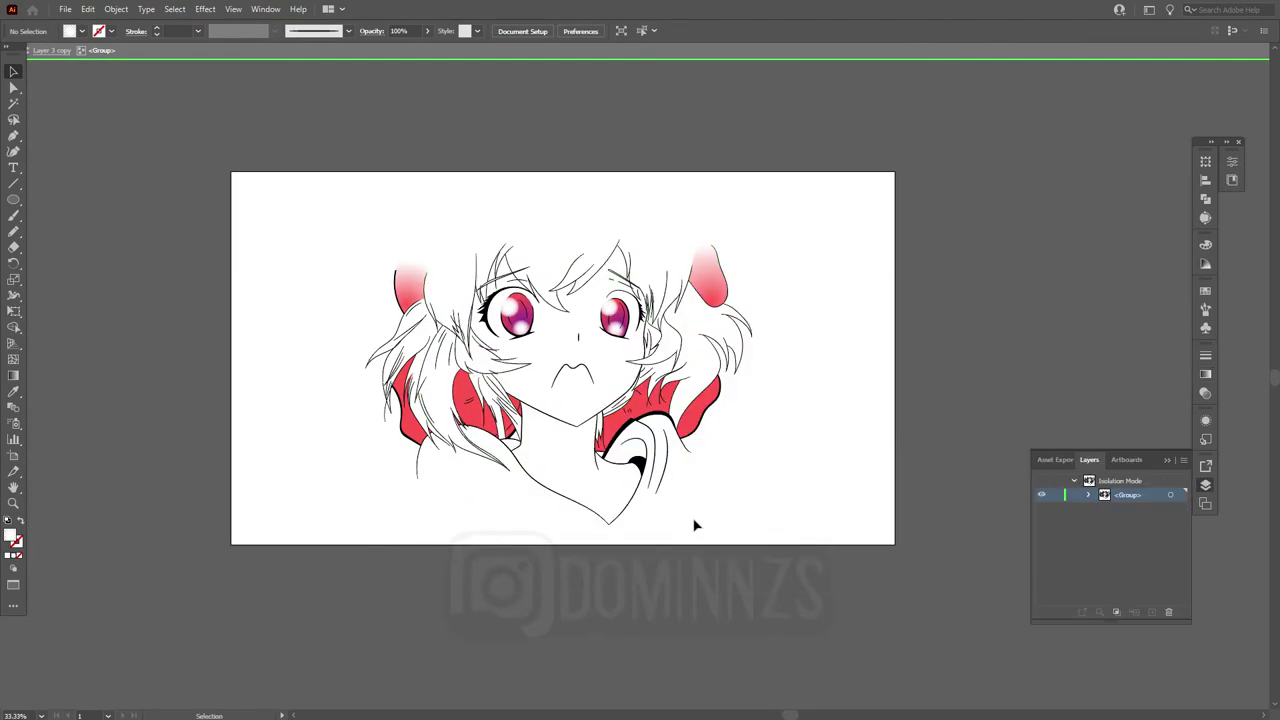
pyautogui.press('Escape')
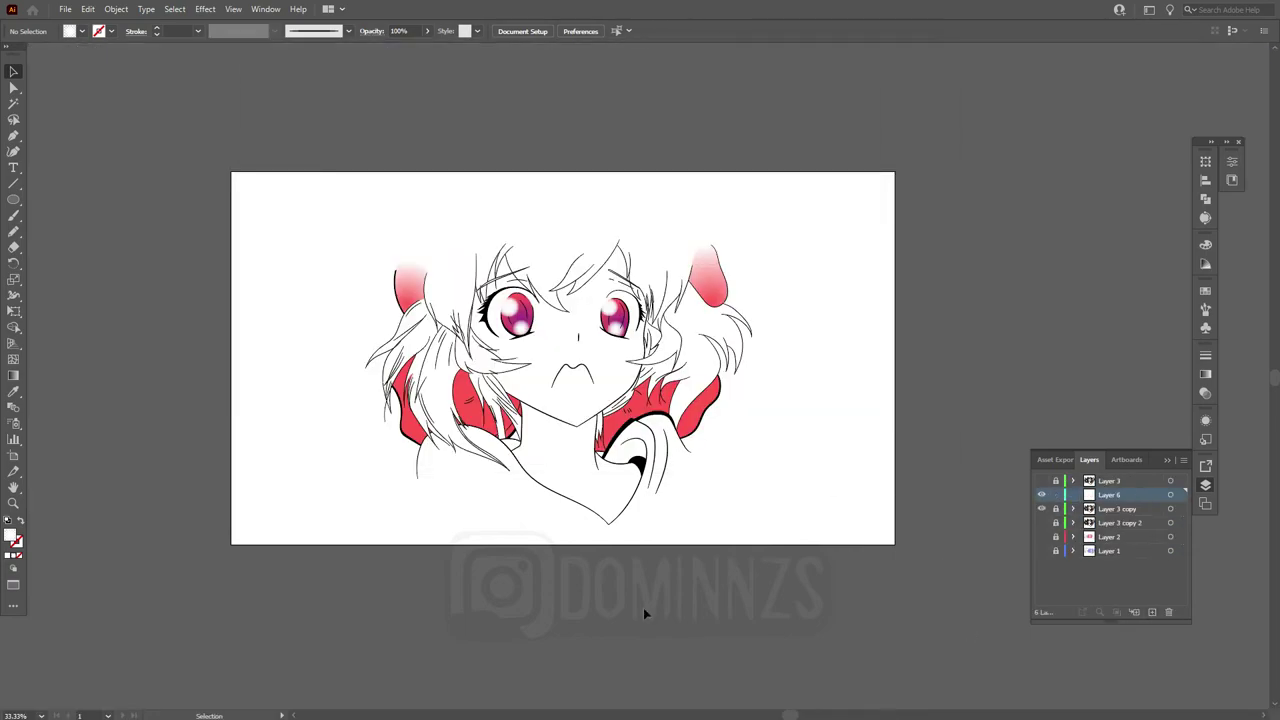
# Step: Place the DOMINNZS logo and scale it down near the chin
pyautogui.press('super')
pyautogui.moveTo(726, 583)
pyautogui.mouseDown()
pyautogui.moveTo(310, 382)
pyautogui.moveTo(534, 480)
pyautogui.mouseUp()
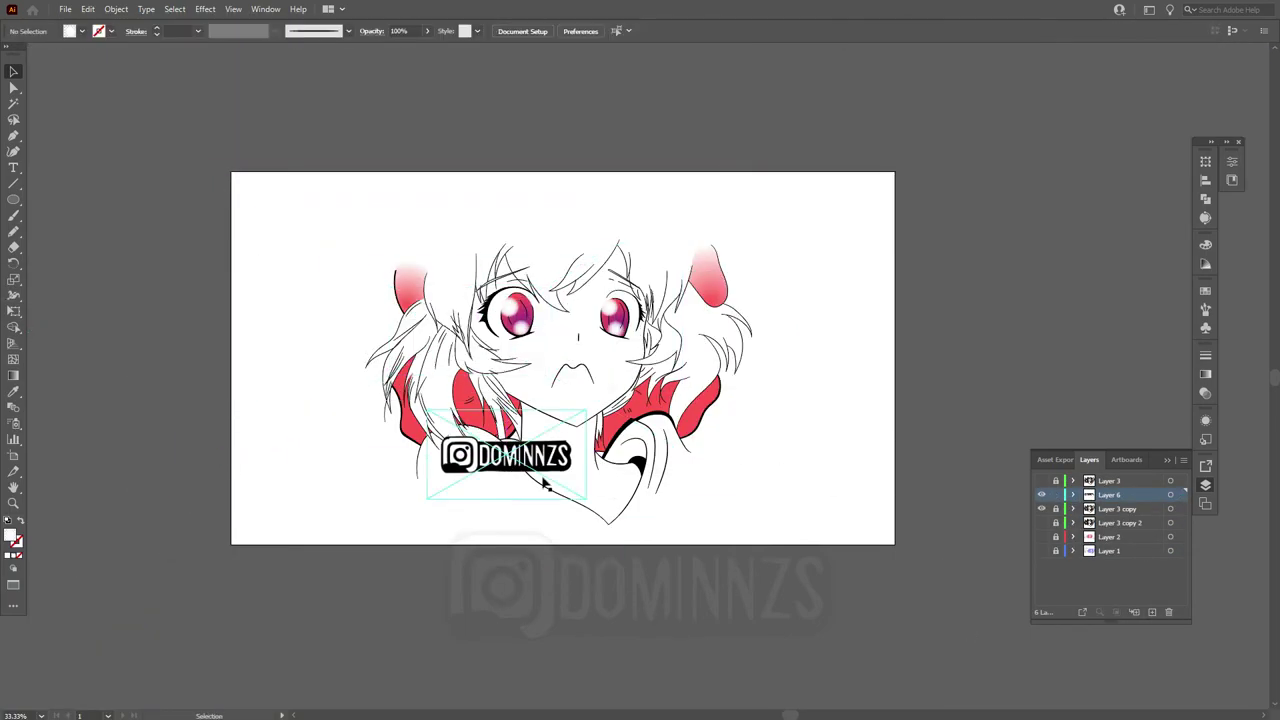
pyautogui.moveTo(734, 423); pyautogui.dragTo(757, 277)
pyautogui.hotkey('ctrl', 'z')
# Step: Show the finished drawing full-screen, zoomed in on the face and logo
pyautogui.press('f')
pyautogui.hotkey('ctrl', '+')
pyautogui.hotkey('ctrl', '+')
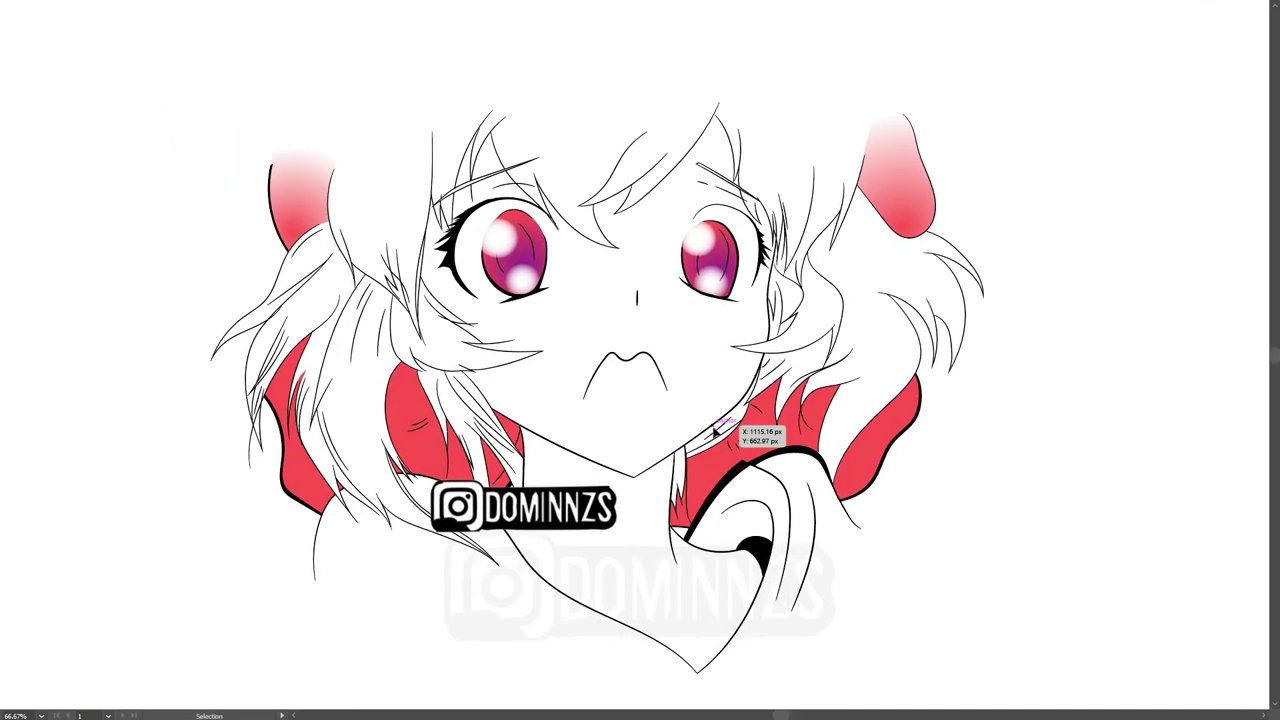
pyautogui.moveTo(930, 568); pyautogui.dragTo(943, 580)
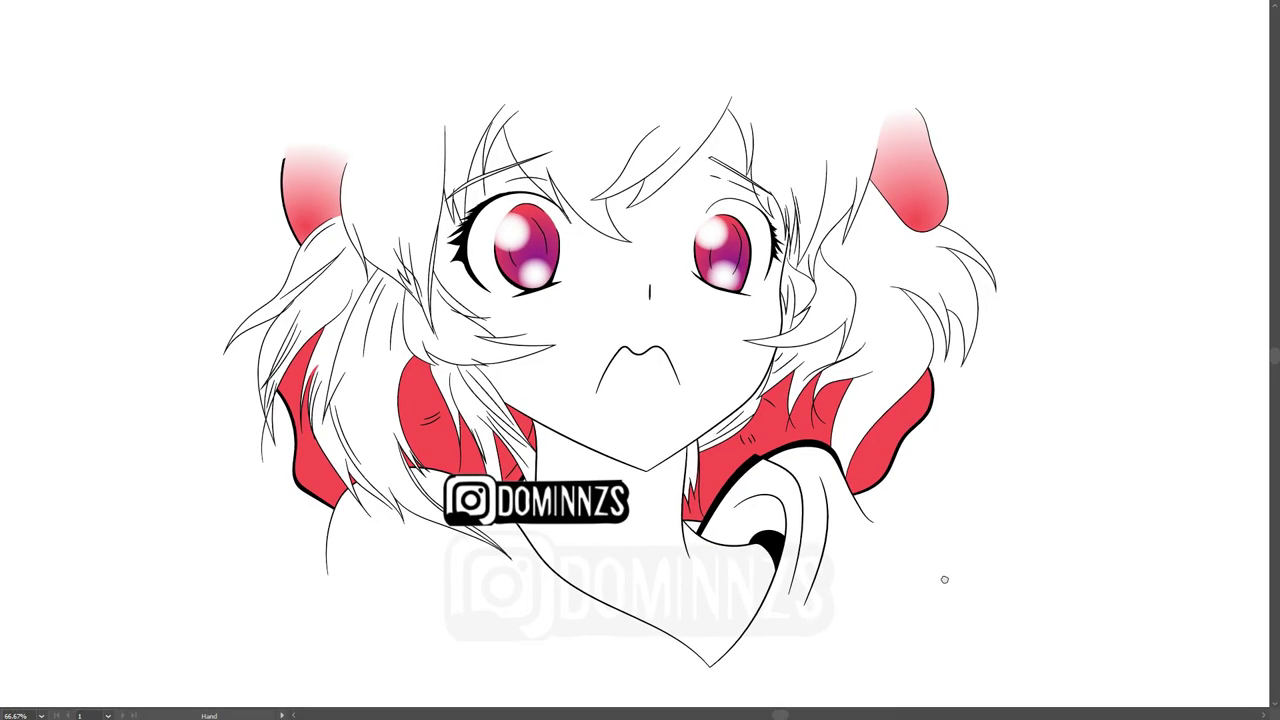